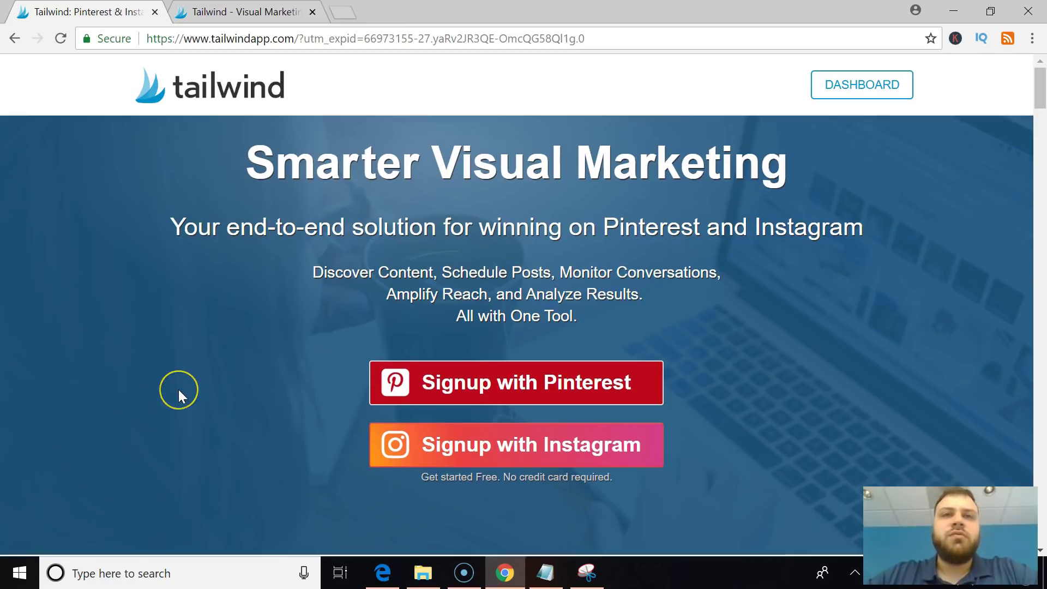
# Look through the Tailwind homepage, including its feature overview, testimonials and partner badges
pyautogui.scroll(-20, 178, 390)
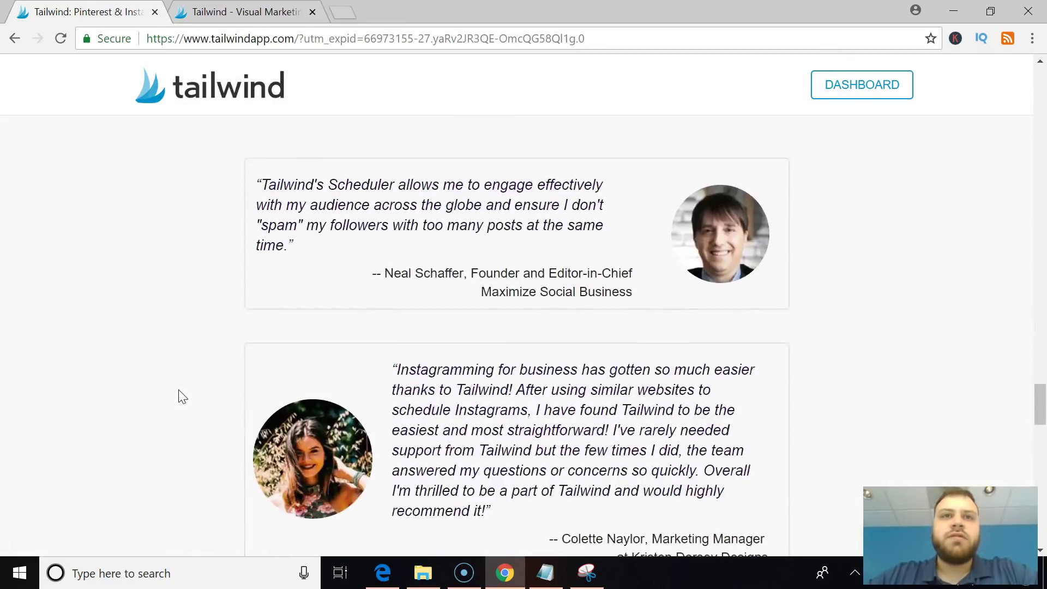
pyautogui.scroll(-15, 178, 390)
pyautogui.scroll(7, 178, 390)
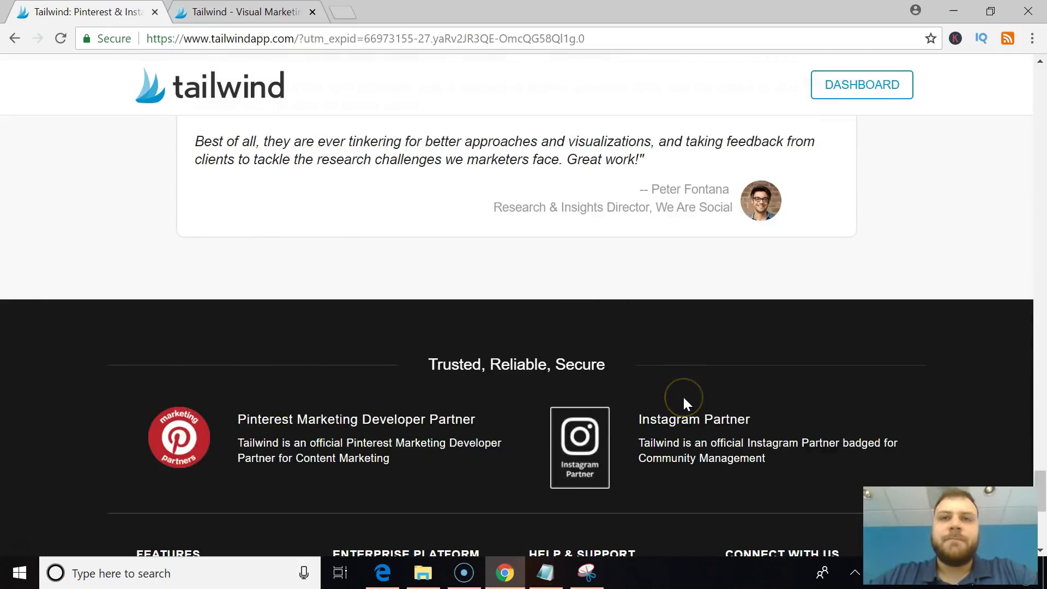
pyautogui.scroll(15, 684, 399)
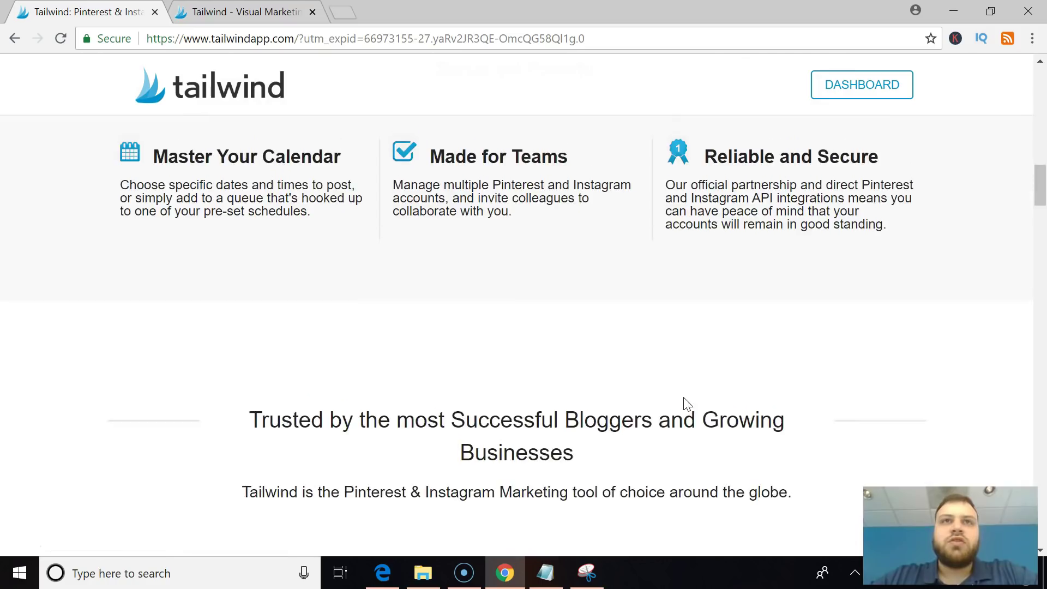
pyautogui.scroll(10, 686, 404)
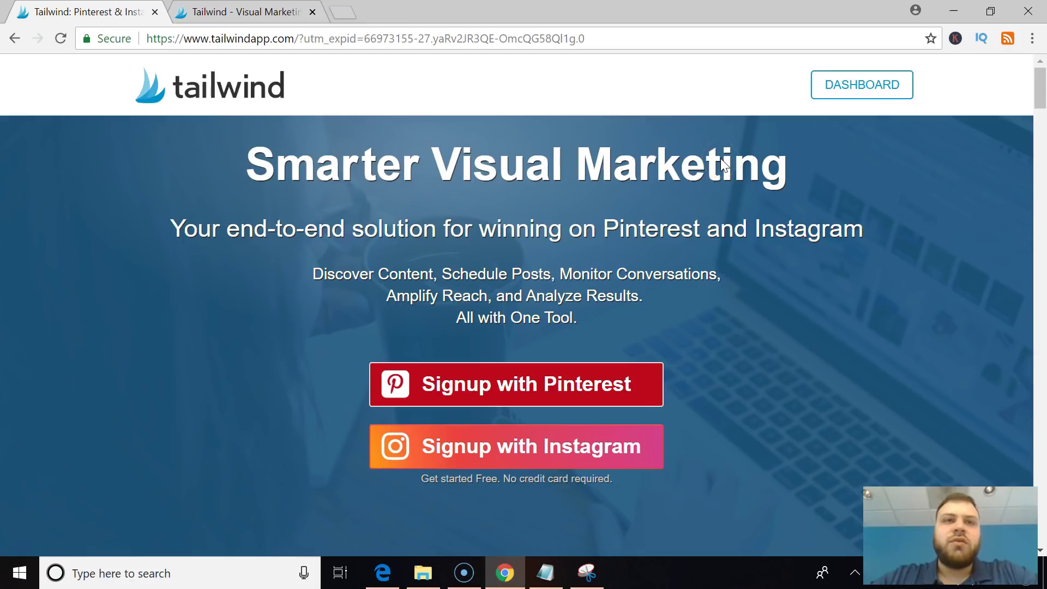
# Open the dashboard and view the list of connected accounts available for switching
pyautogui.click(839, 93)
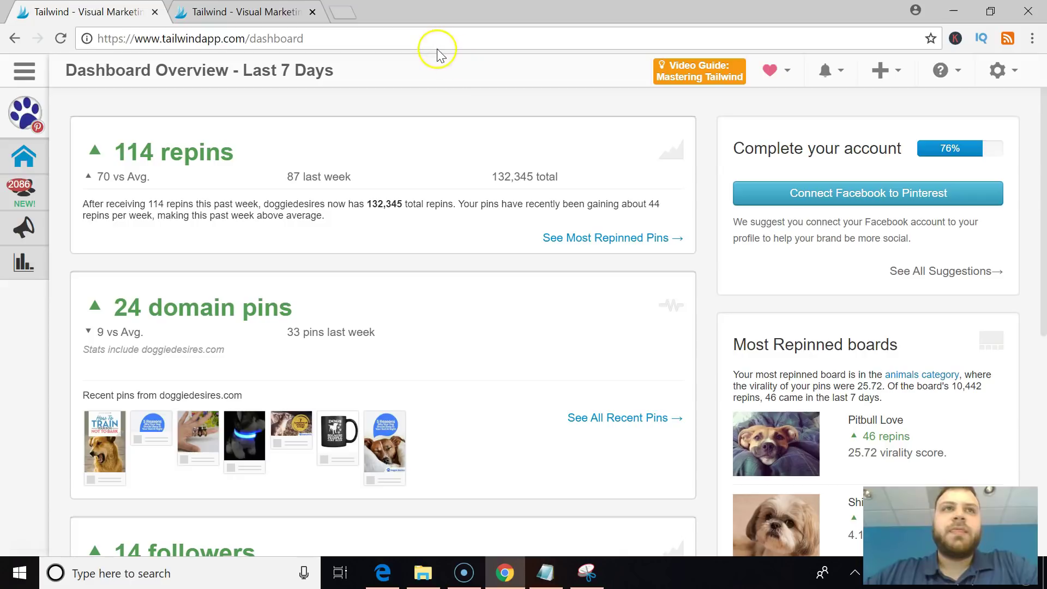
pyautogui.click(32, 119)
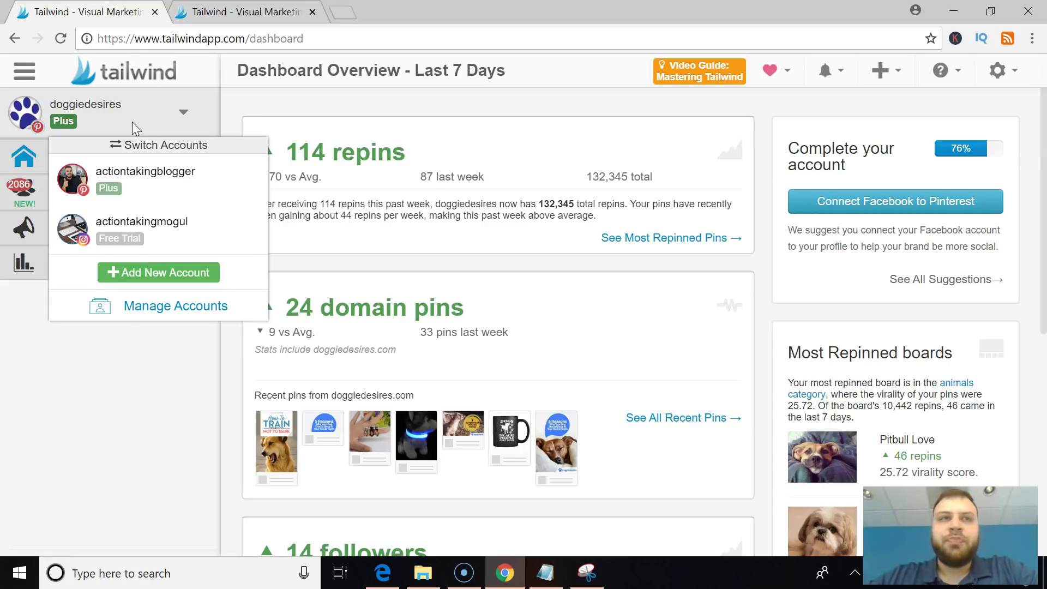
pyautogui.click(160, 79)
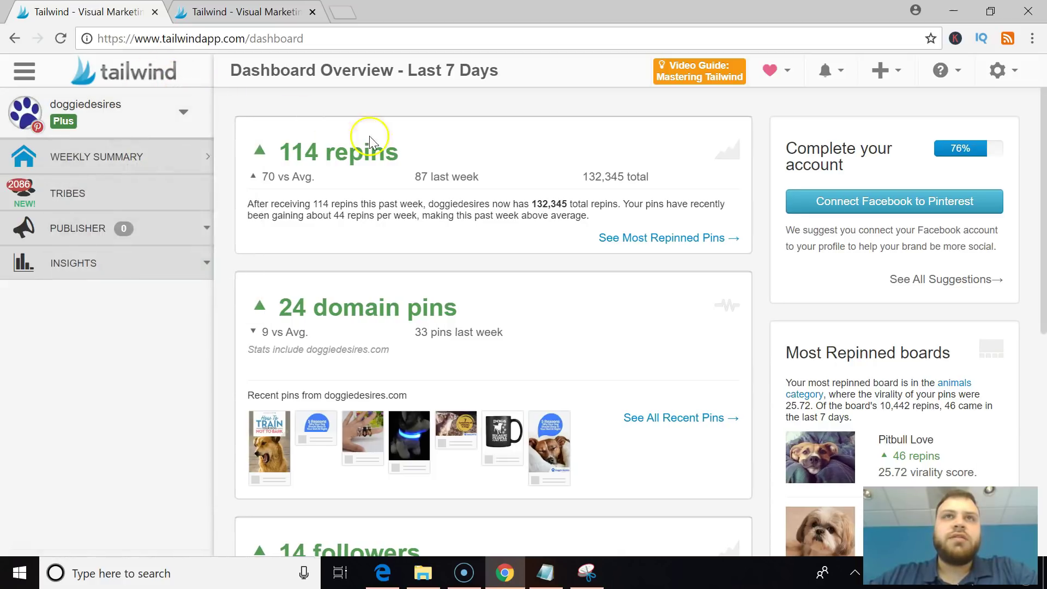
# Open the profile settings, and log out of the account
pyautogui.click(997, 70)
pyautogui.click(968, 109)
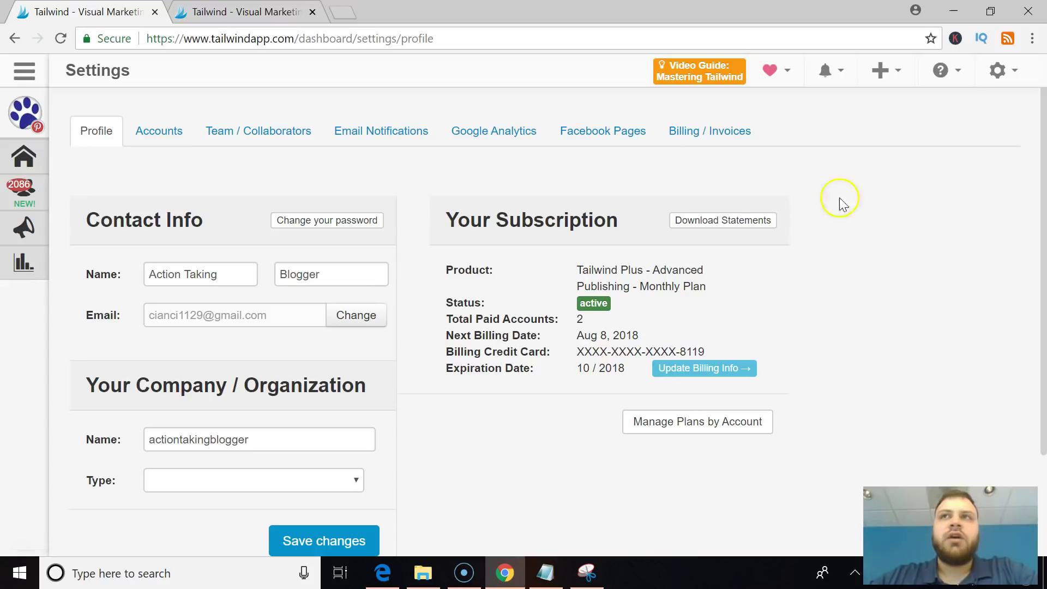
pyautogui.click(1006, 75)
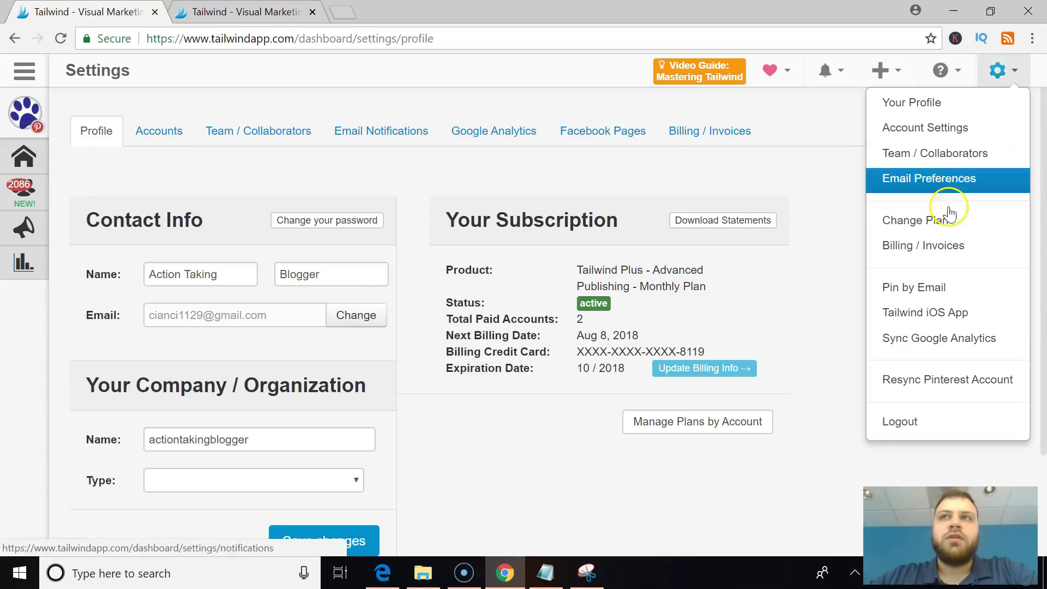
pyautogui.click(899, 423)
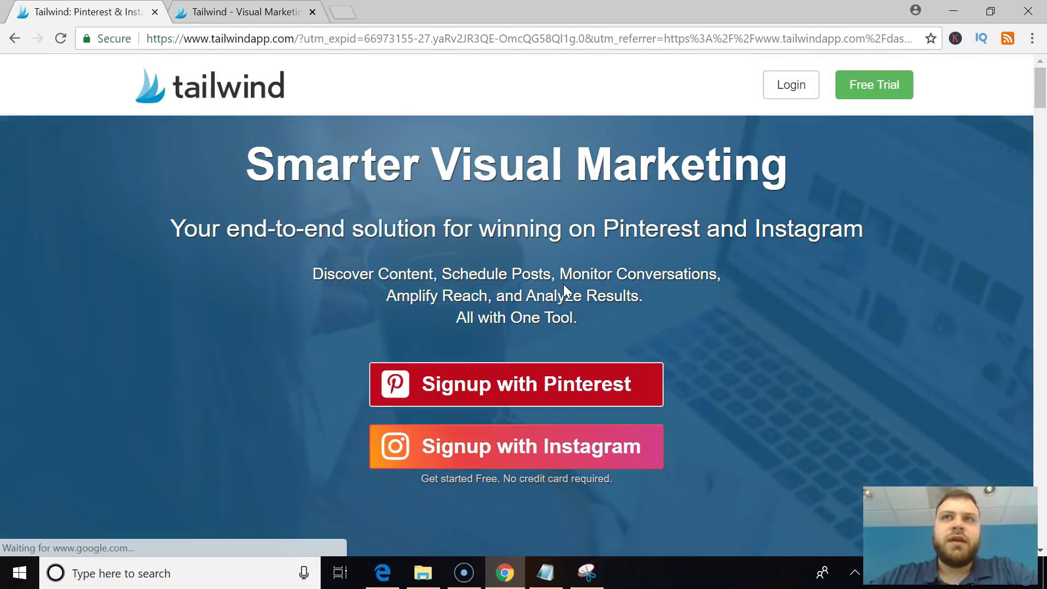
# Start the free trial signup with Pinterest, and close the signup window without completing it
pyautogui.click(897, 101)
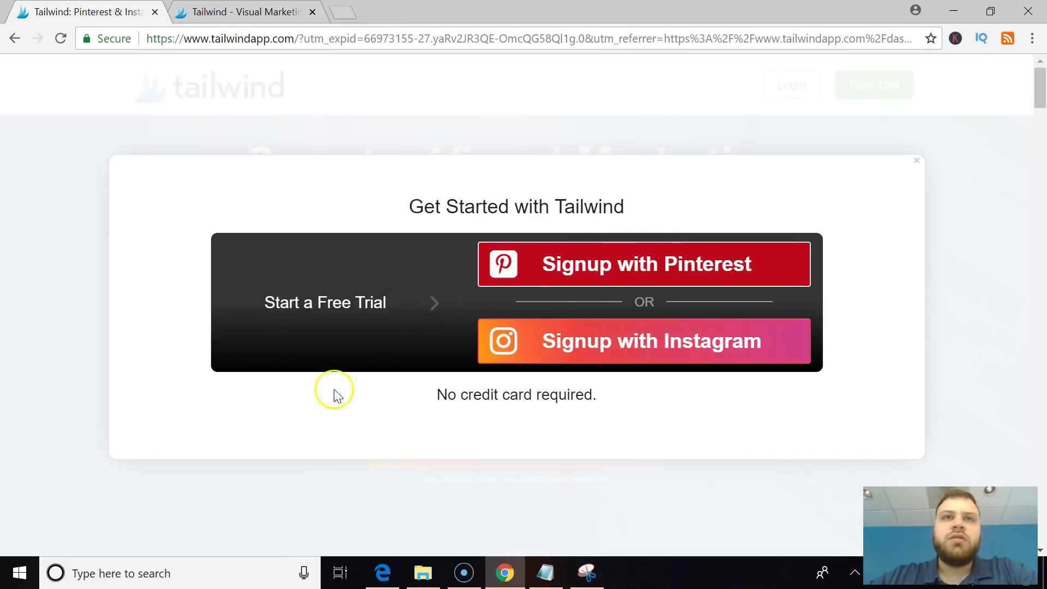
pyautogui.click(581, 278)
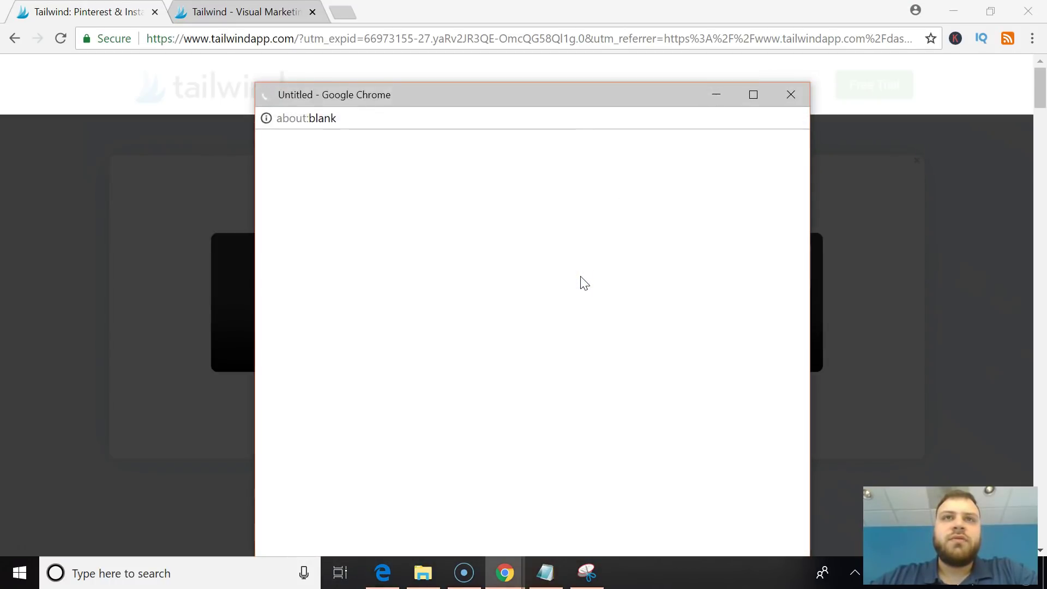
pyautogui.click(791, 97)
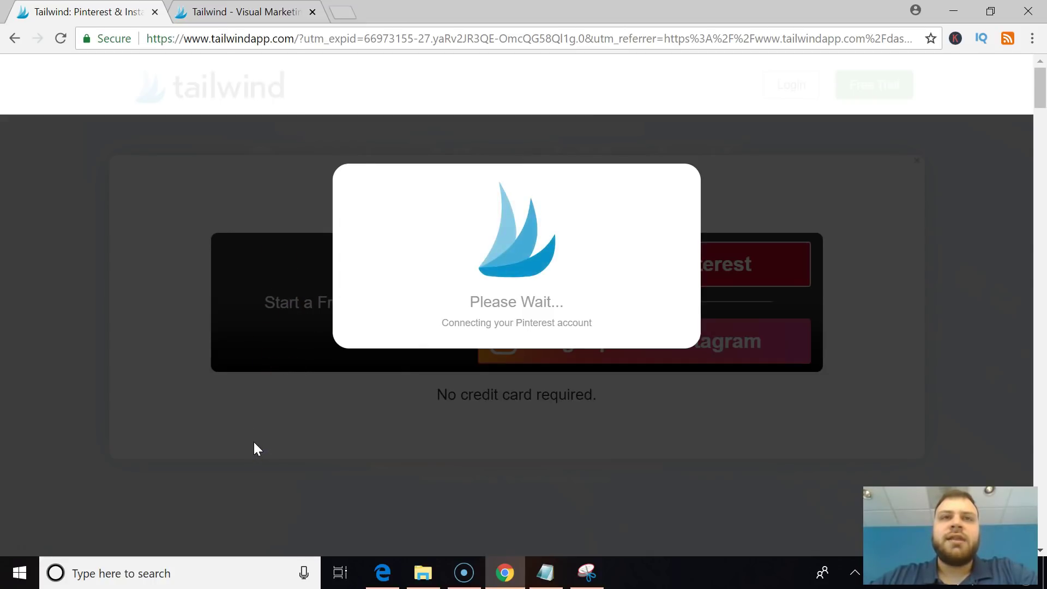
pyautogui.click(19, 545)
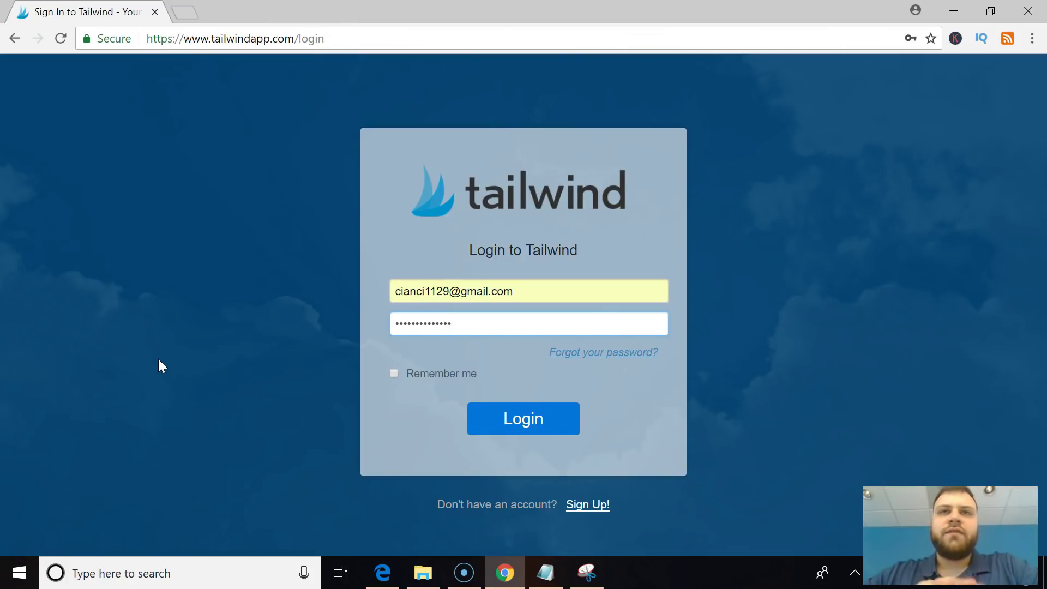
# Log in to Tailwind by entering the account password, and decline saving the password in the browser
pyautogui.click(536, 418)
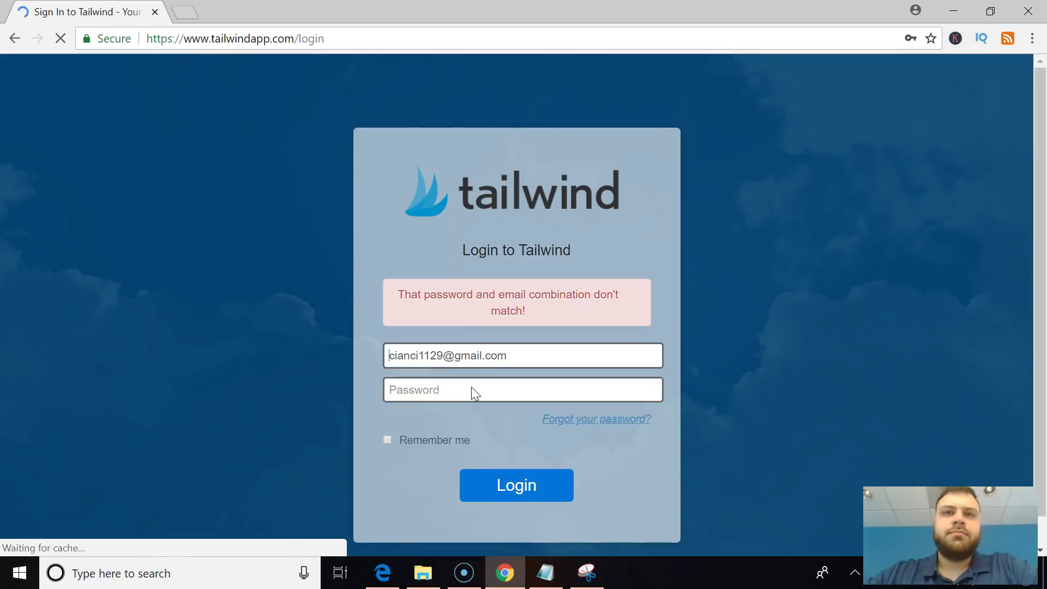
pyautogui.click(471, 387)
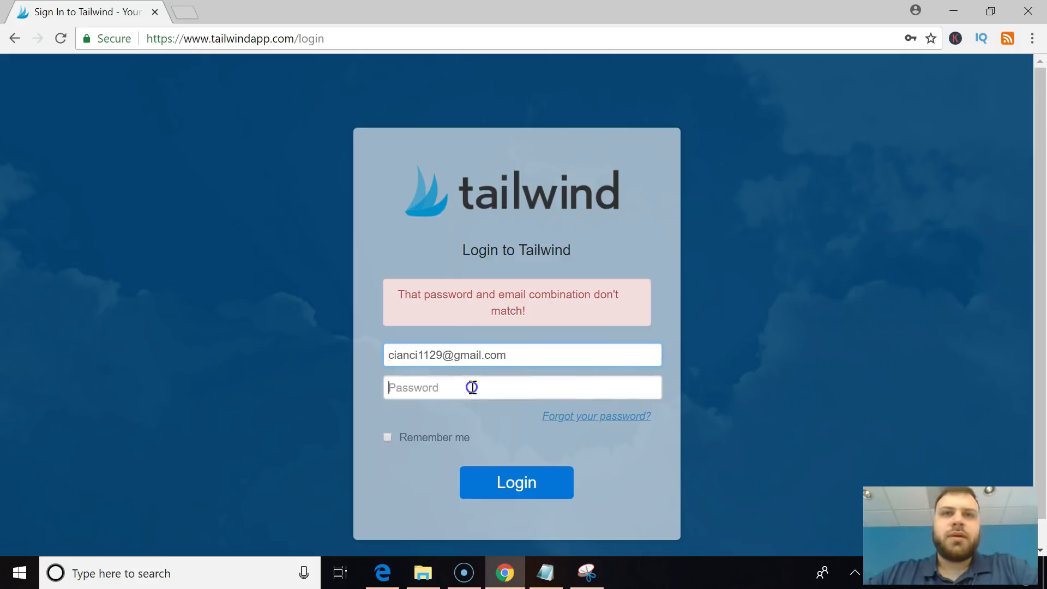
pyautogui.write('•••')
pyautogui.press('BackSpace')
pyautogui.press('BackSpace')
pyautogui.press('BackSpace')
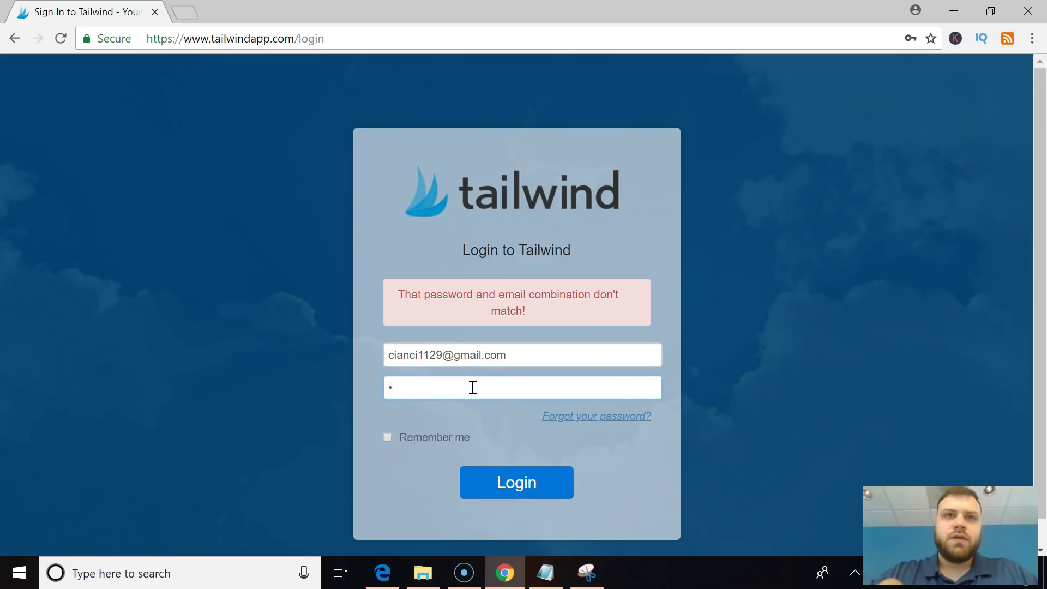
pyautogui.write('•••••••••••••')
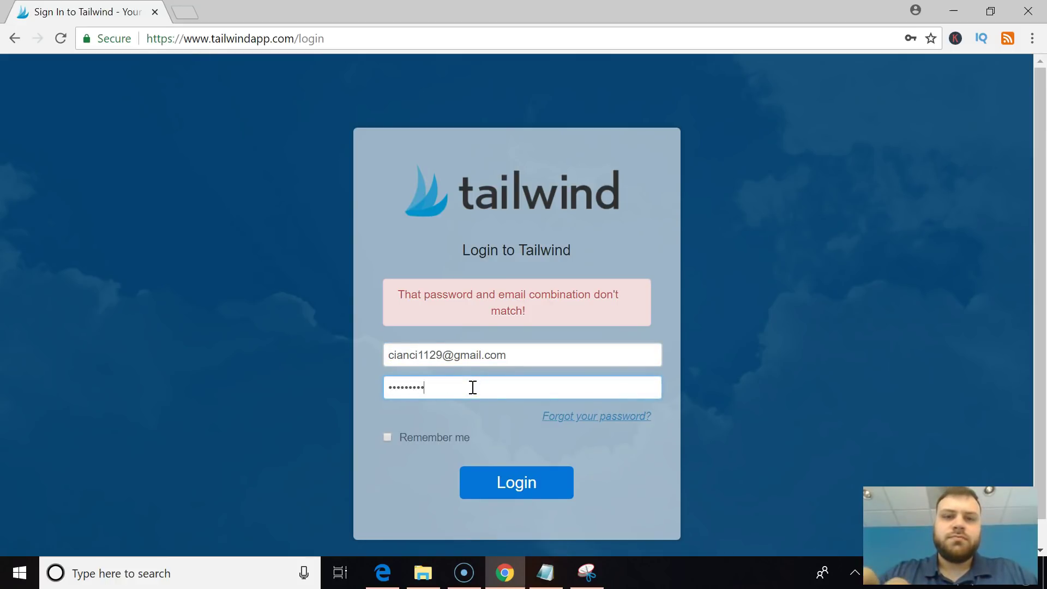
pyautogui.press('Return')
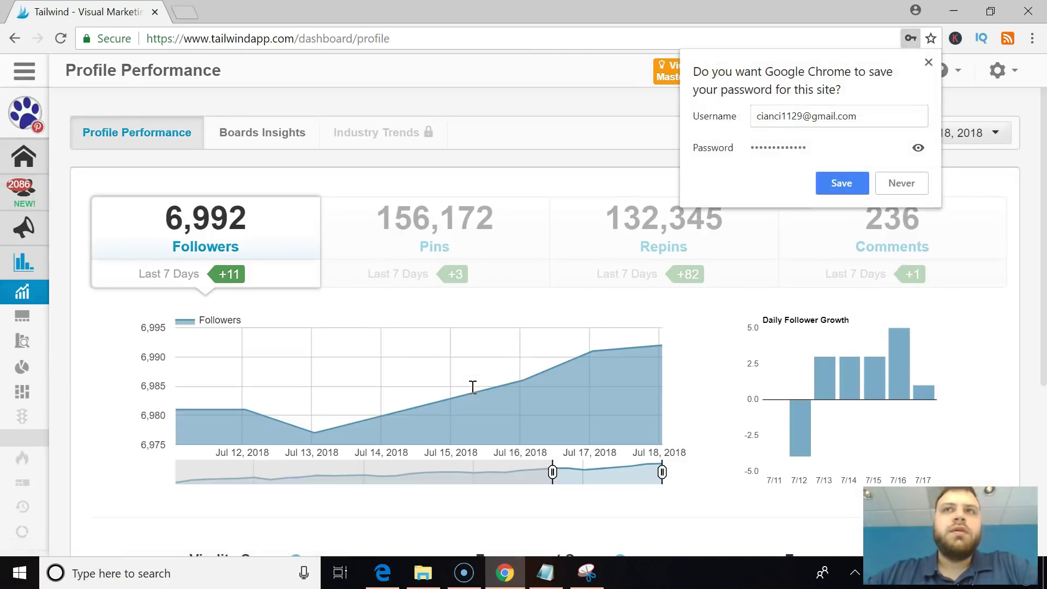
pyautogui.click(901, 183)
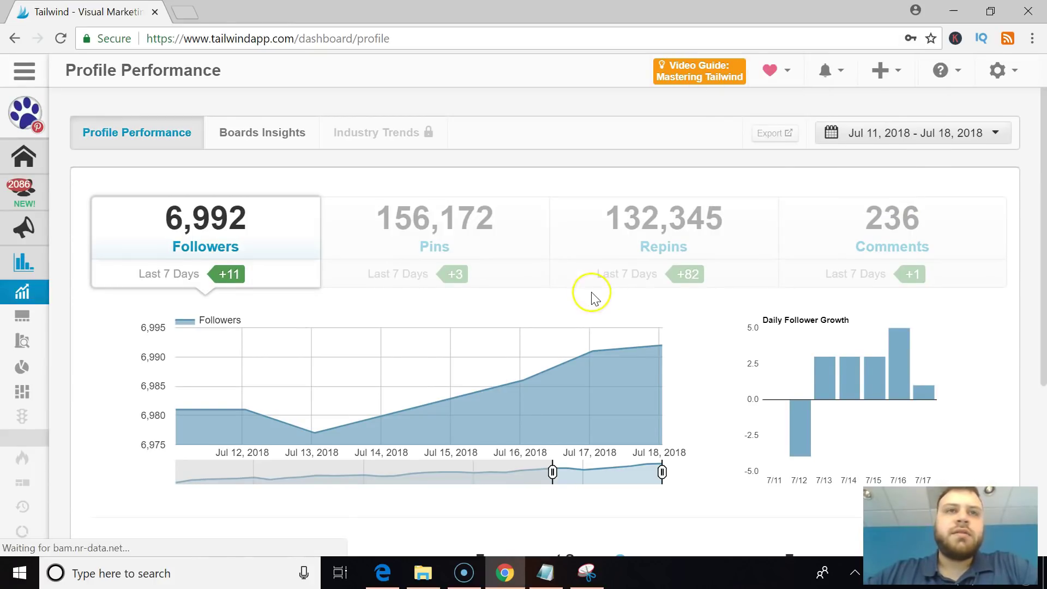
# Examine the profile performance charts for followers, pins, repins and comments
pyautogui.scroll(-5, 591, 294)
pyautogui.scroll(5, 594, 297)
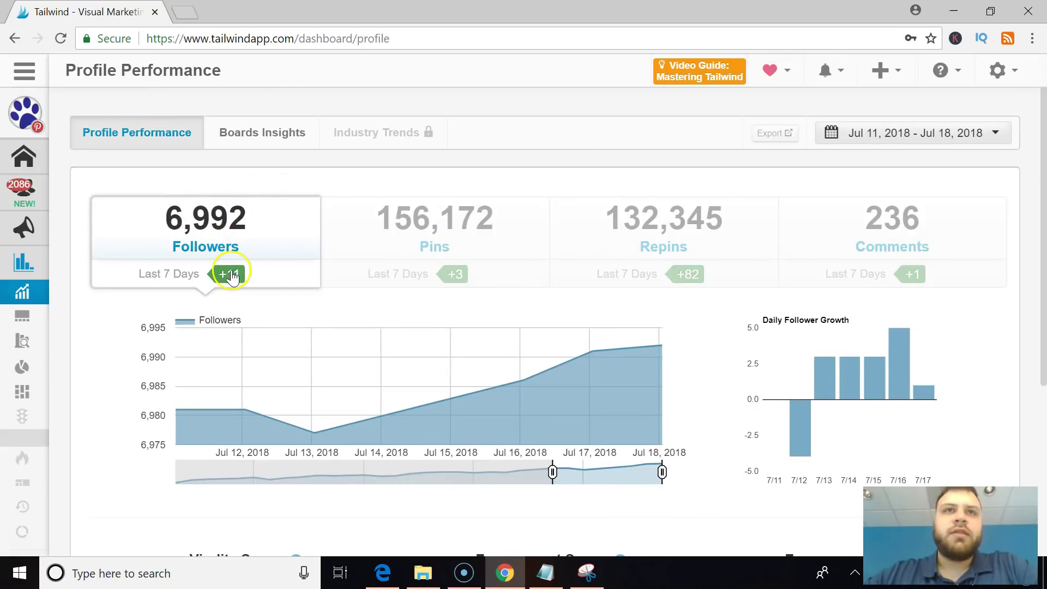
pyautogui.click(476, 233)
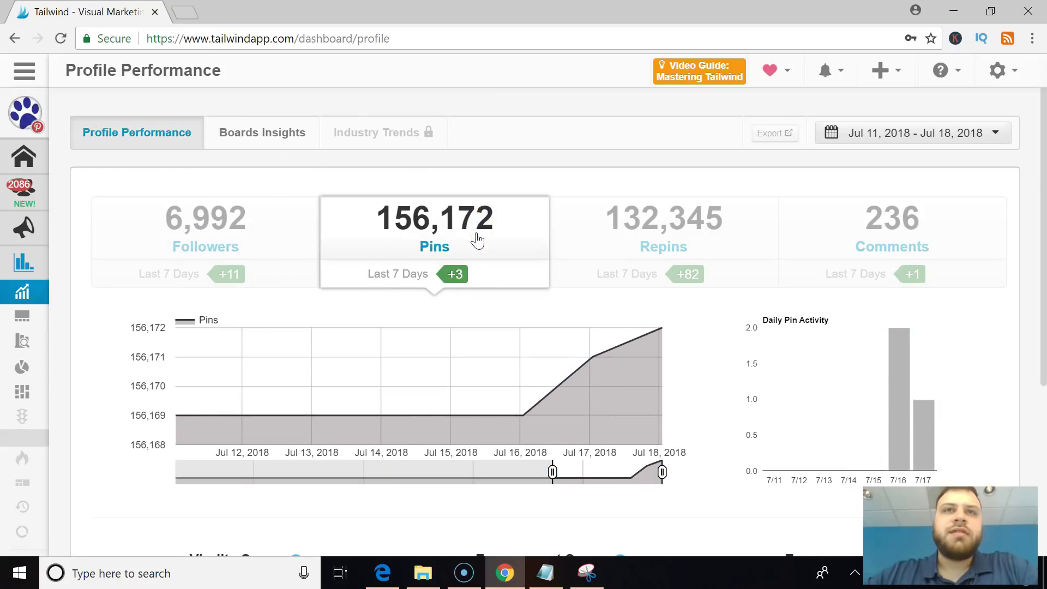
pyautogui.click(627, 229)
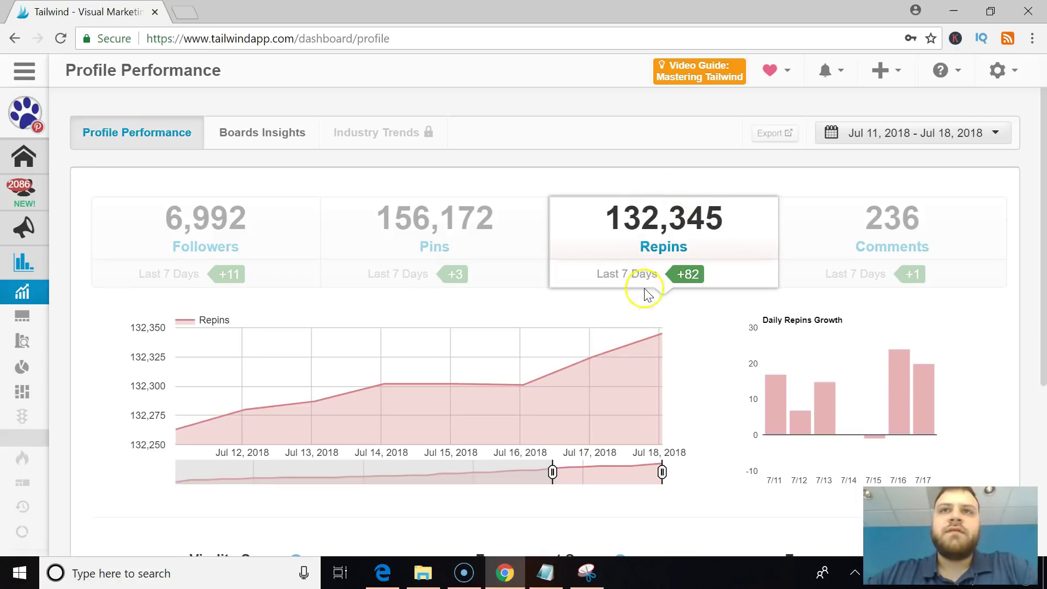
pyautogui.click(820, 260)
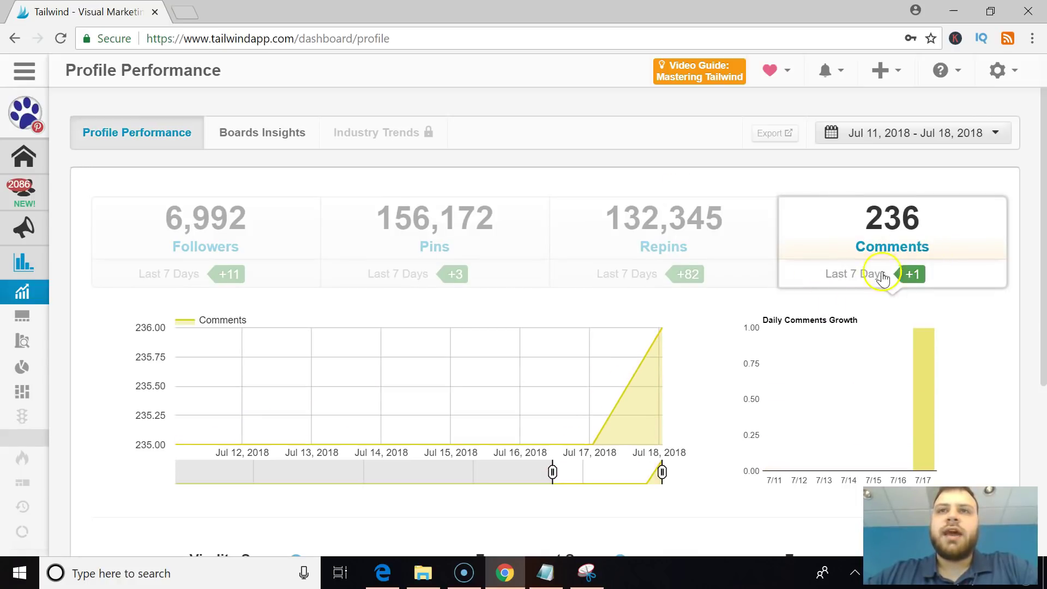
# Read the explanations of the Engagement Rate, Engagement Score and Virality Score gauges below the comments chart
pyautogui.scroll(-5, 787, 278)
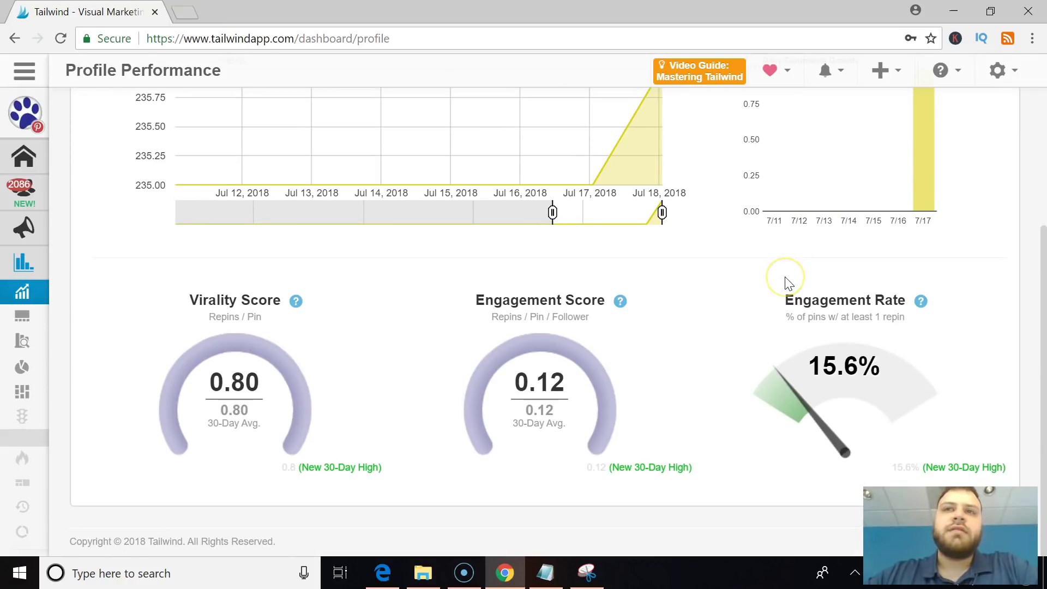
pyautogui.scroll(5, 785, 278)
pyautogui.scroll(-5, 786, 277)
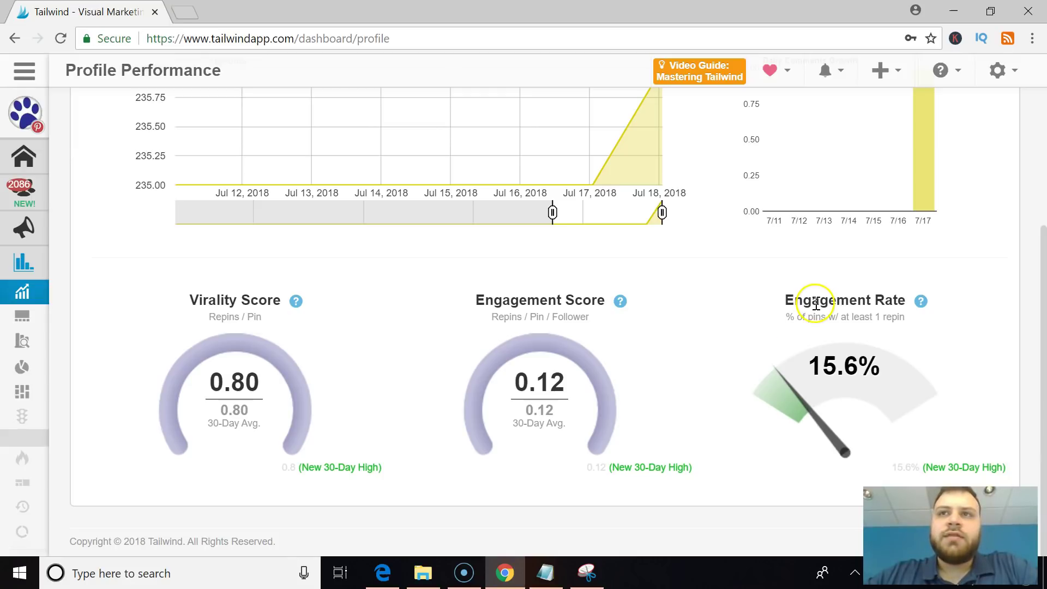
pyautogui.moveTo(921, 302)
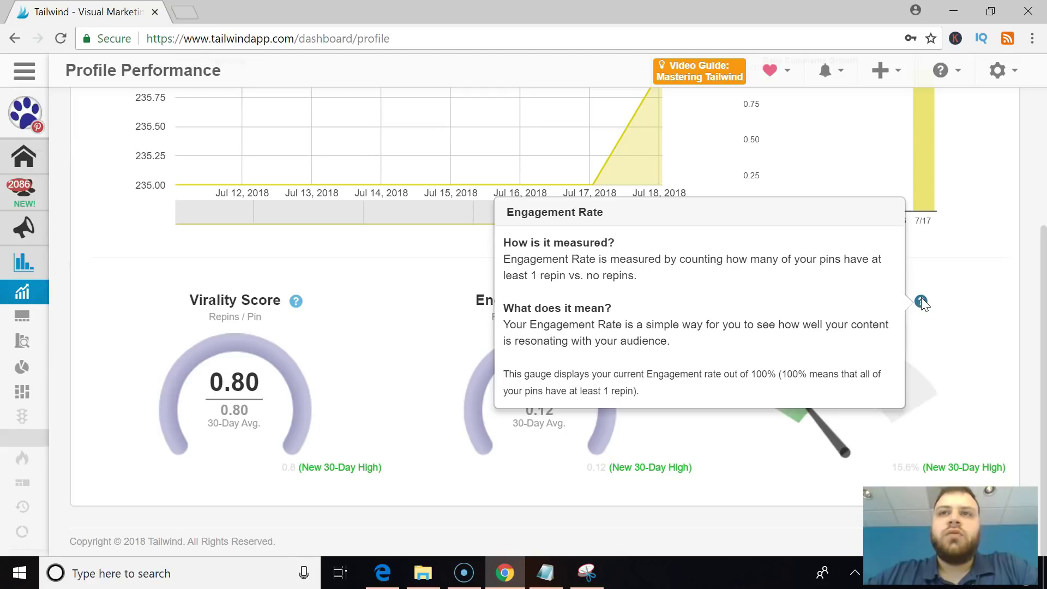
pyautogui.moveTo(620, 303)
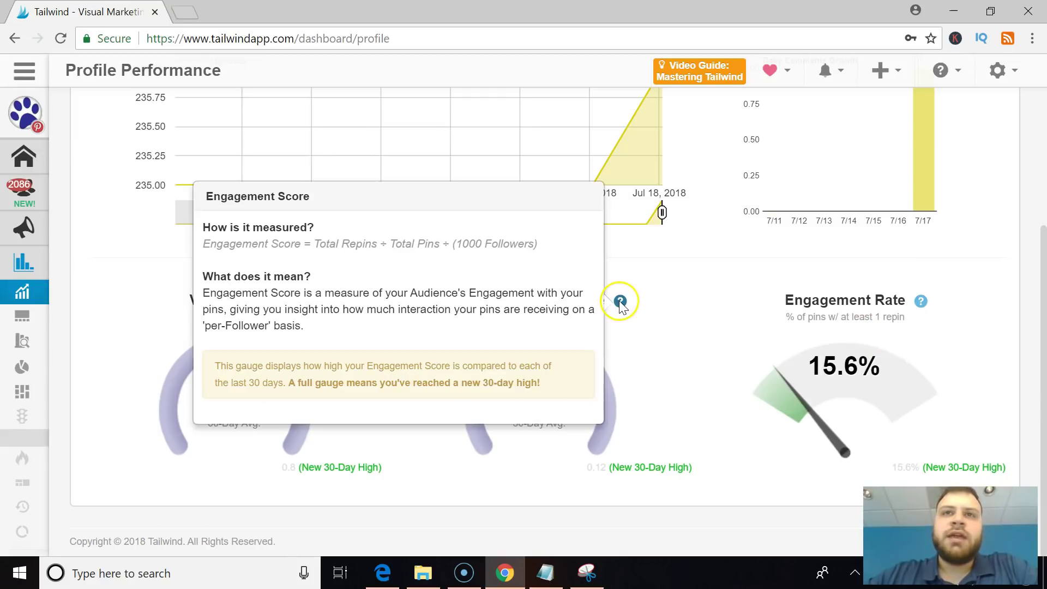
pyautogui.moveTo(296, 301)
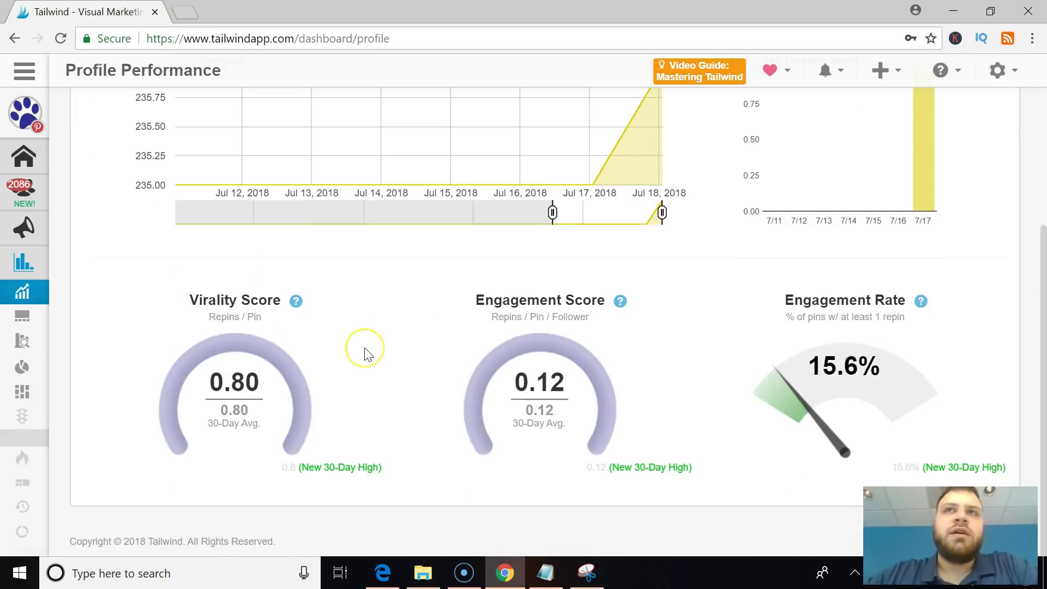
pyautogui.scroll(5, 365, 353)
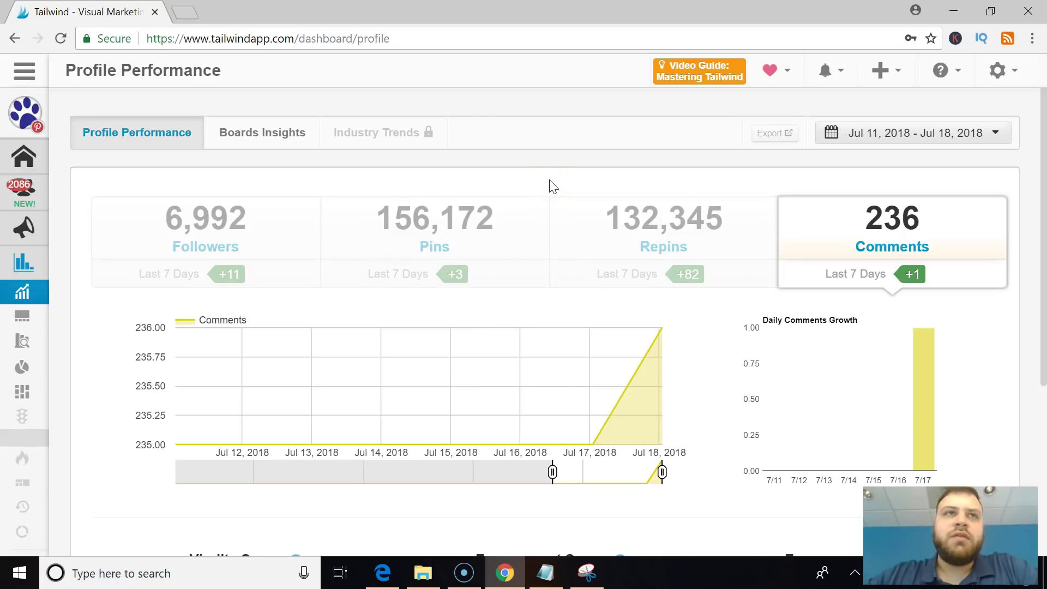
pyautogui.scroll(-3, 550, 184)
pyautogui.scroll(3, 551, 185)
# Open Boards Insights and review each board's pins, followers, repins, virality and engagement scores
pyautogui.click(248, 136)
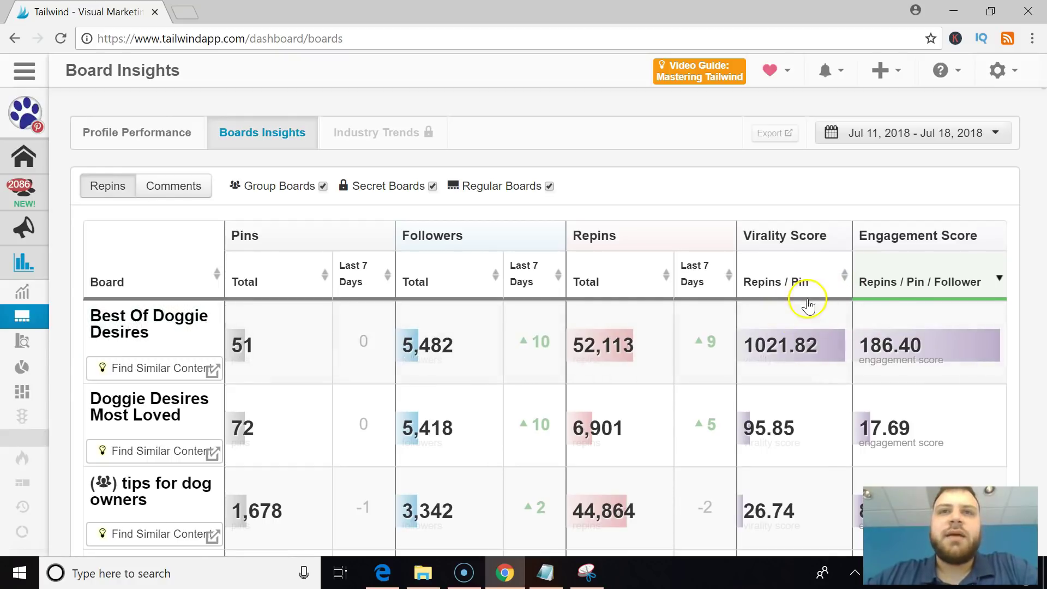
pyautogui.scroll(-5, 807, 304)
pyautogui.scroll(-3, 809, 304)
pyautogui.scroll(4, 809, 304)
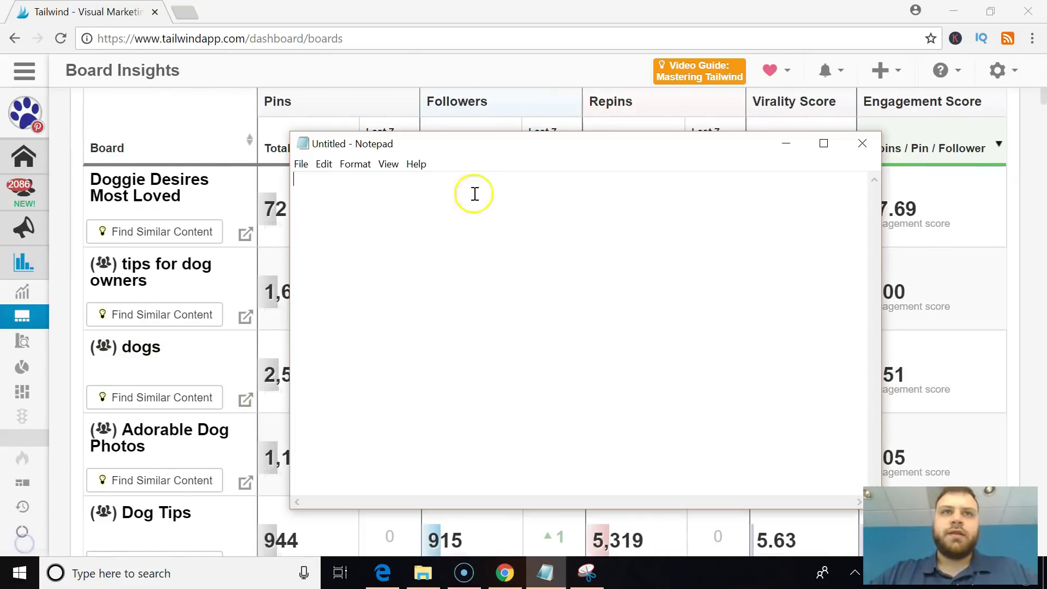
# Write "1) scheduling content!" and below it "(schedule content ahead of time) so you don't have to manually post on Pinterest all the time!"
pyautogui.write('1) sc')
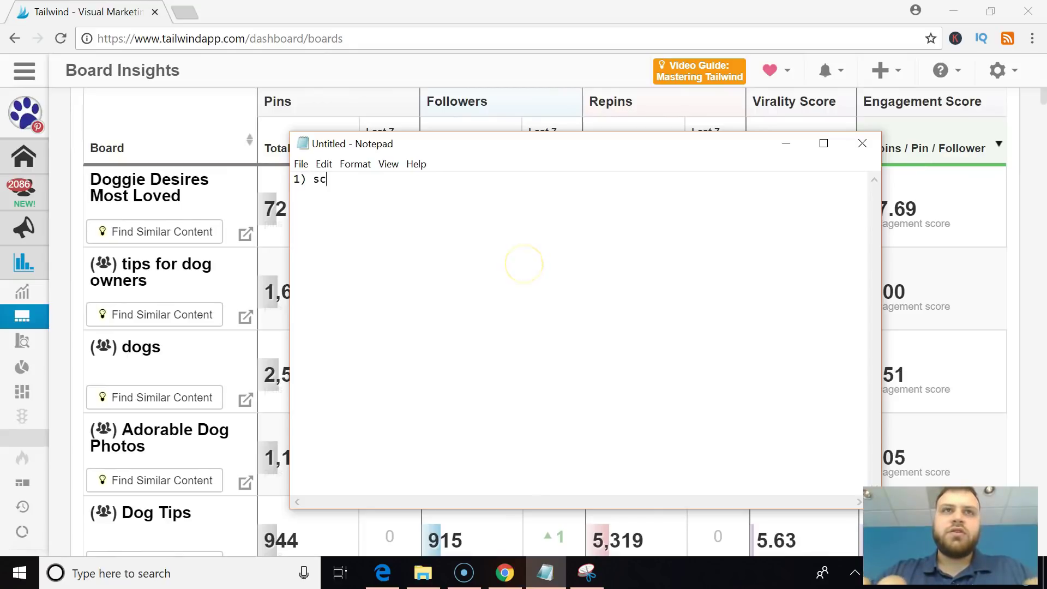
pyautogui.write('heduling conte')
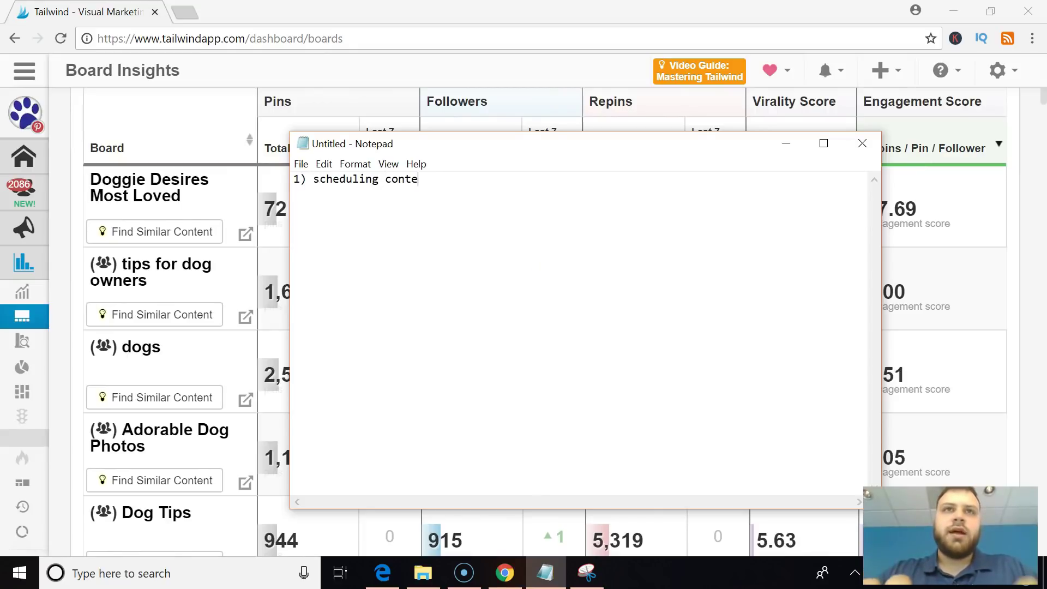
pyautogui.write('nt!')
pyautogui.press('Return')
pyautogui.write("(schedule content ahead of time) so you don't have ")
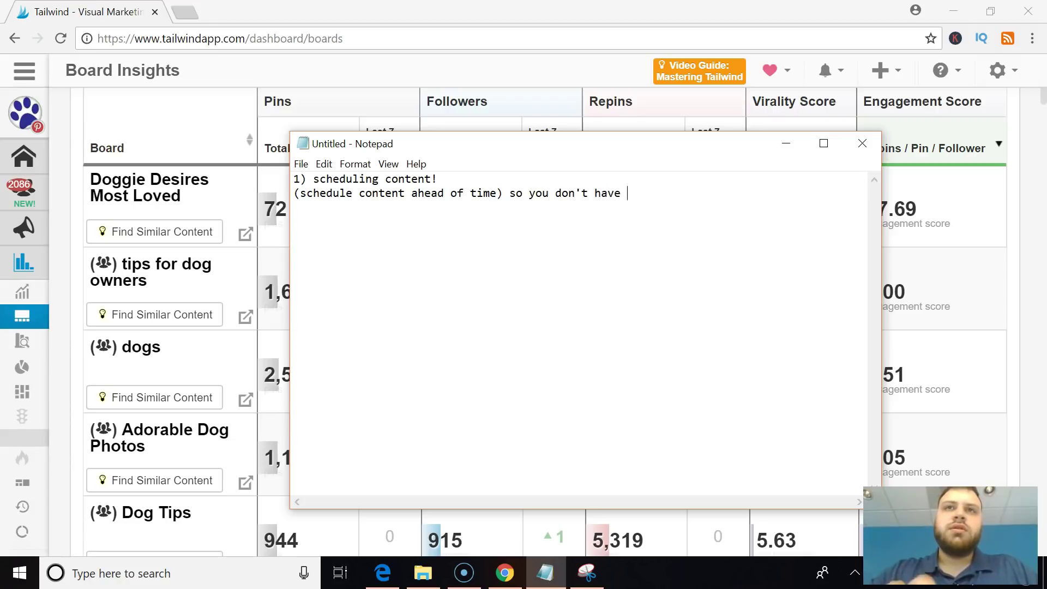
pyautogui.write('to manually post on')
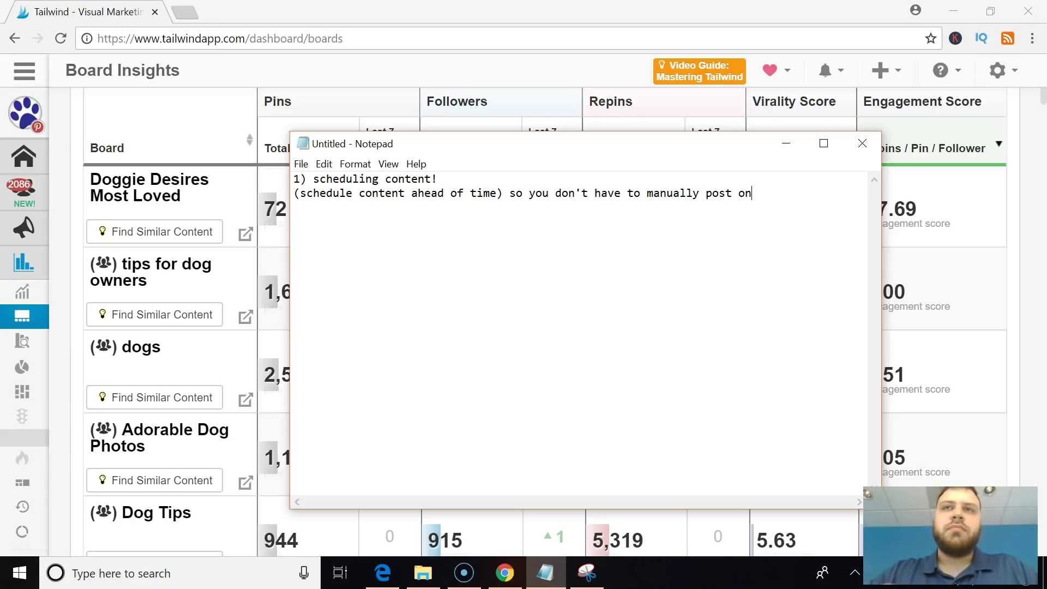
pyautogui.write(' Pinterest all the time!')
pyautogui.press('Return')
pyautogui.press('Return')
# Add the second note item "2) analyizing which boards bring the highest virality" with the line "(especially useful for group boards!)" below it
pyautogui.write('2) ')
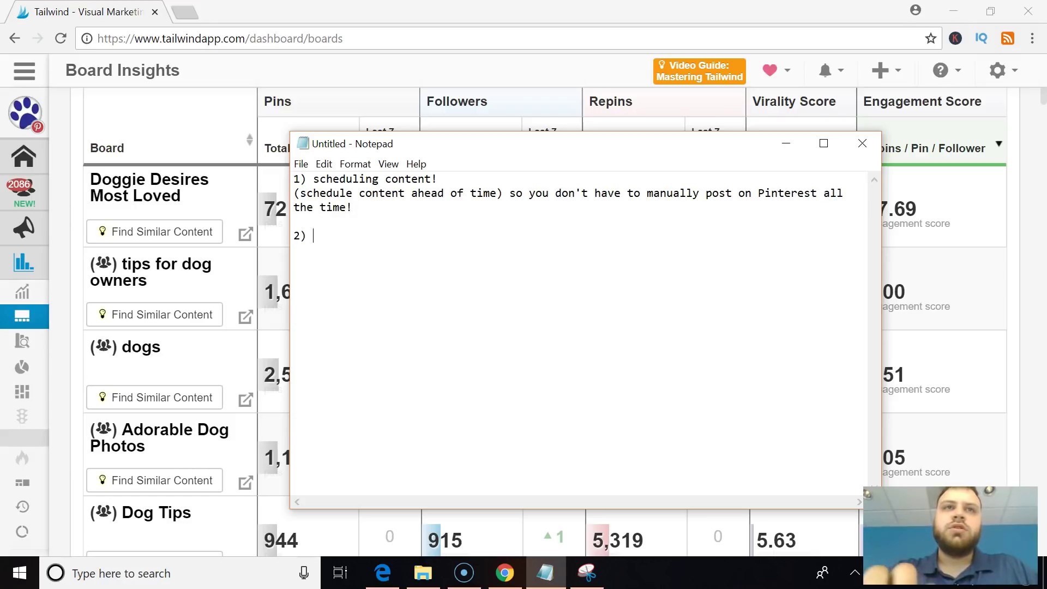
pyautogui.write('analyizing which boards bring the highest virality')
pyautogui.press('BackSpace')
pyautogui.press('BackSpace')
pyautogui.press('BackSpace')
pyautogui.press('BackSpace')
pyautogui.press('BackSpace')
pyautogui.write('ality (')
pyautogui.write('especially usefu')
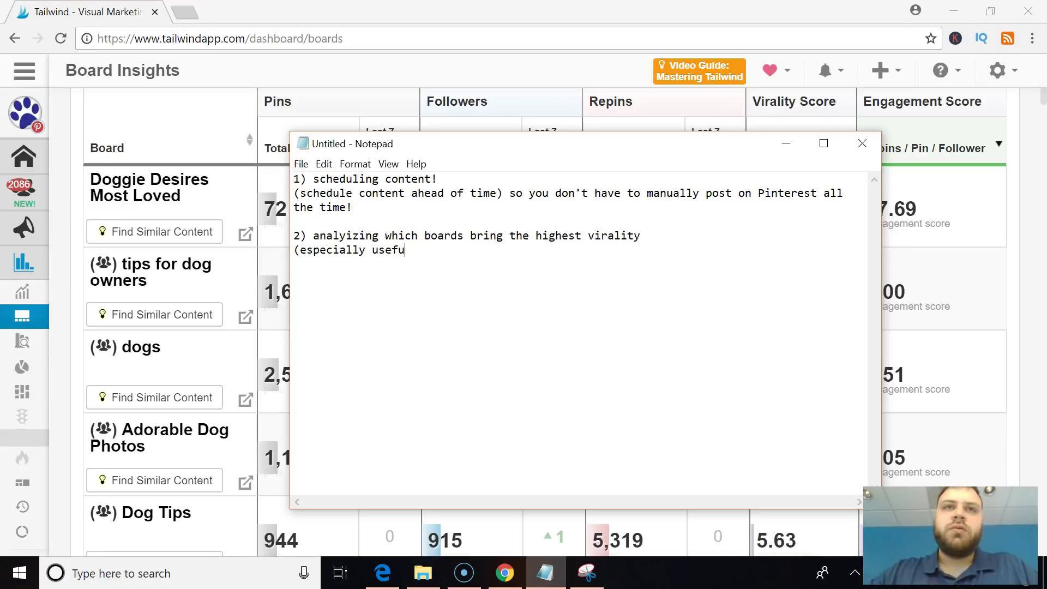
pyautogui.write('l for group boards!')
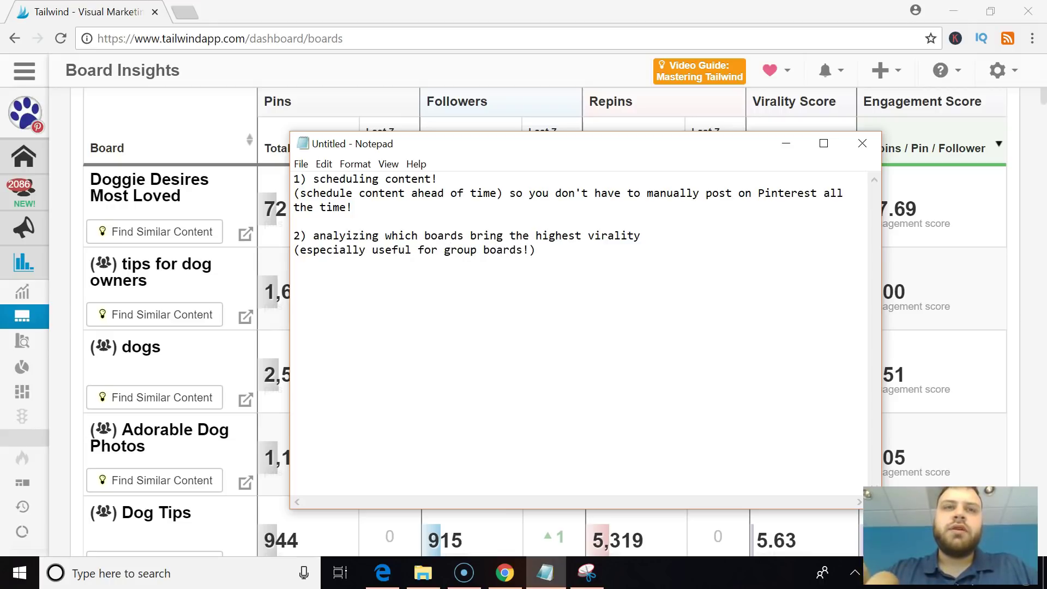
# Add the third note item "3) Tailwind tribes" followed by "really boost your traffic and grow your following/profile awareness!"
pyautogui.write('3) Tailwind tribes')
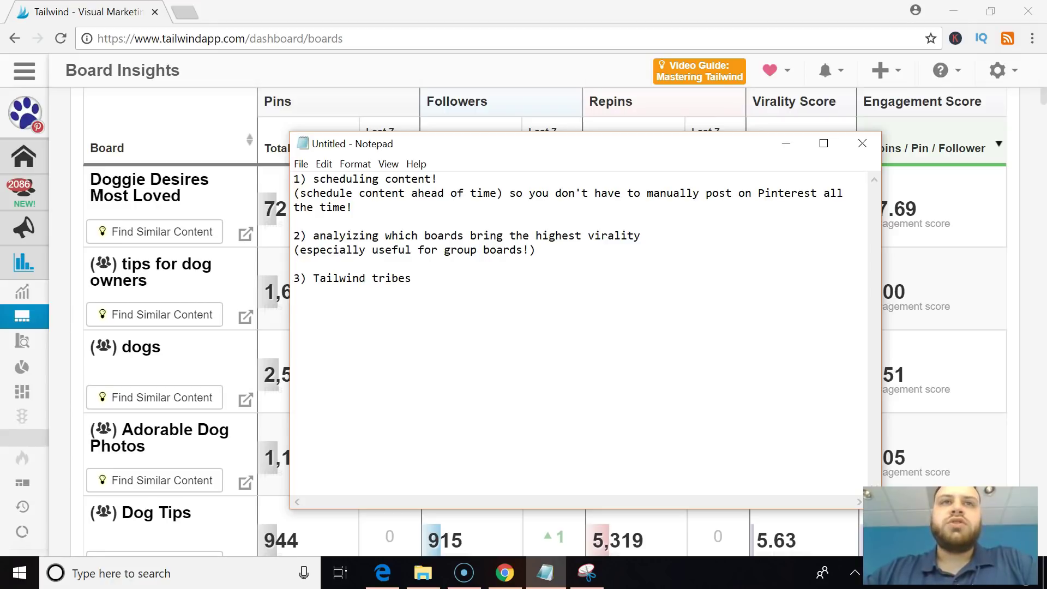
pyautogui.press('Return')
pyautogui.write('really boost your traffic and grow your following/sit')
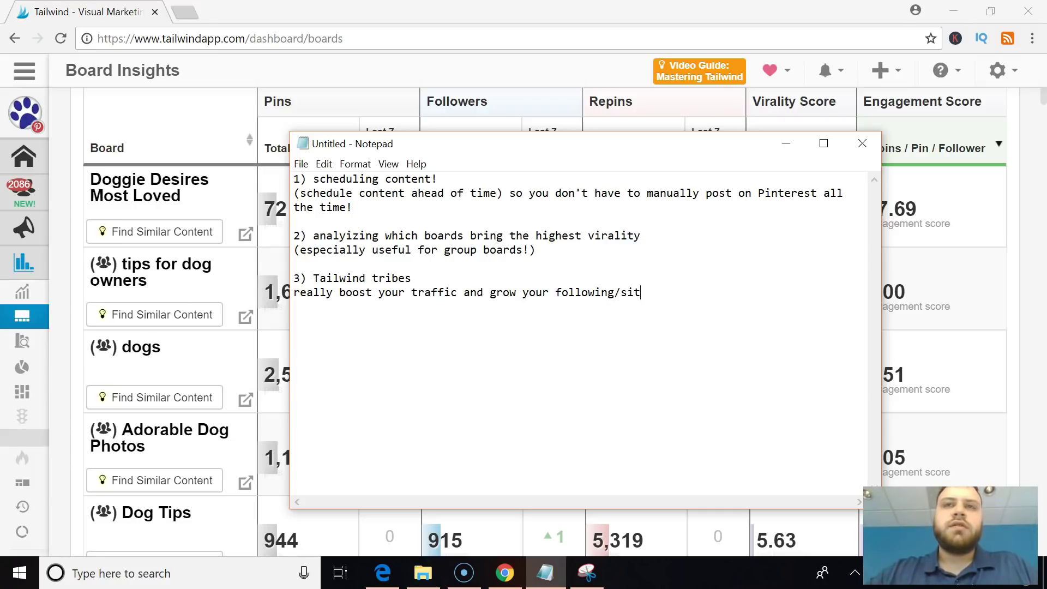
pyautogui.press('BackSpace')
pyautogui.press('BackSpace')
pyautogui.press('BackSpace')
pyautogui.write('profile awareness!')
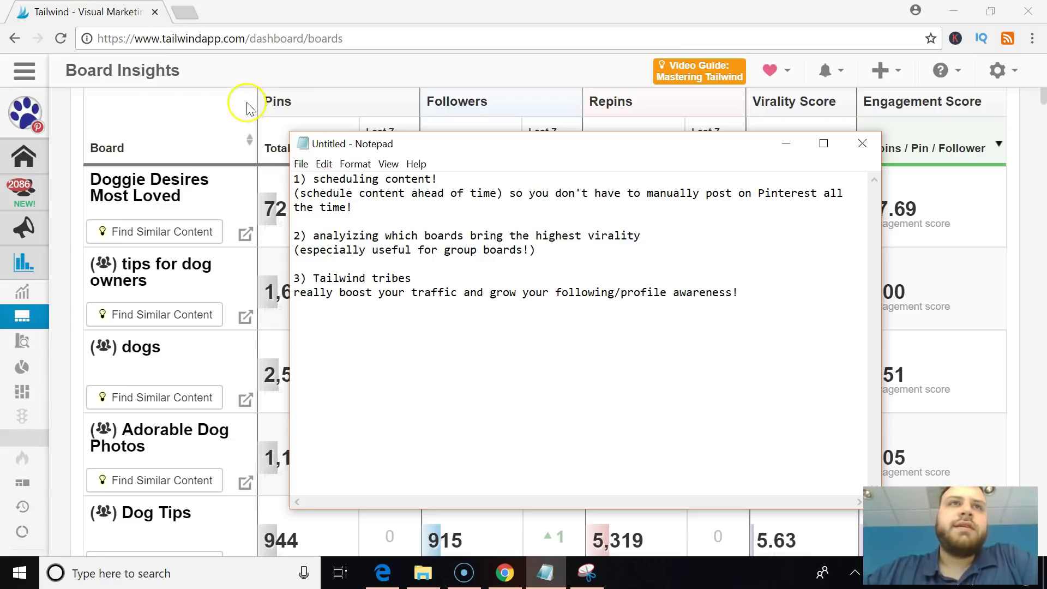
# Switch back to Tailwind and review the Weekly Summary's repins, domain pins, followers, recent comments and most repinned boards
pyautogui.click(270, 85)
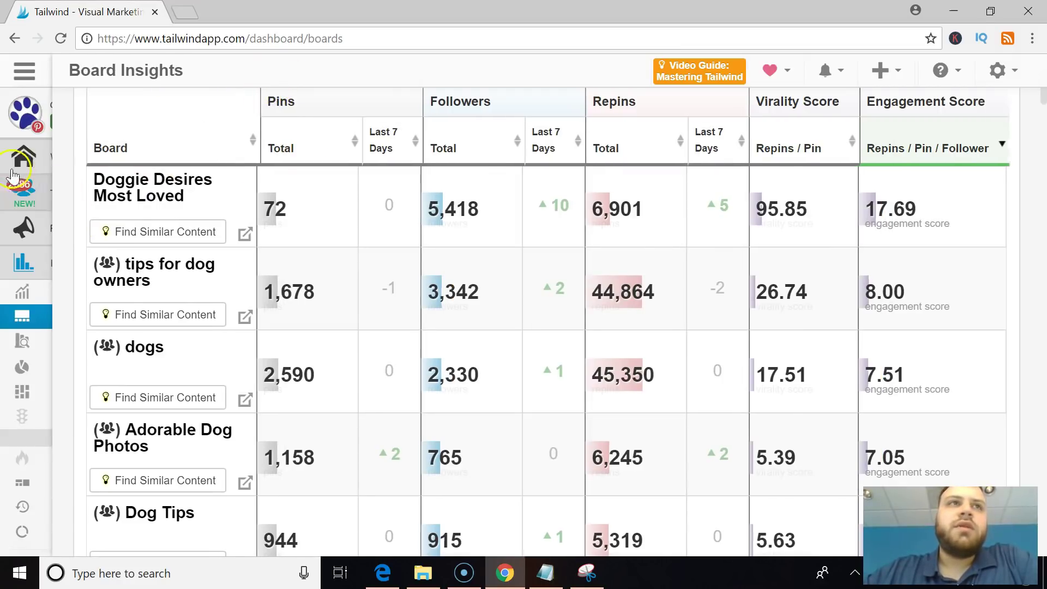
pyautogui.moveTo(14, 174)
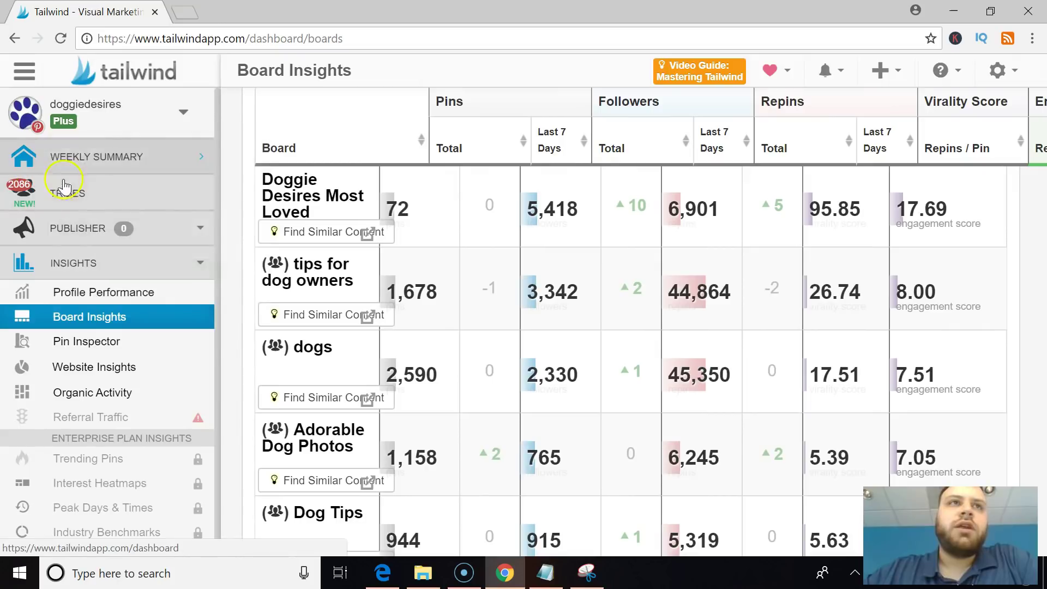
pyautogui.moveTo(131, 109)
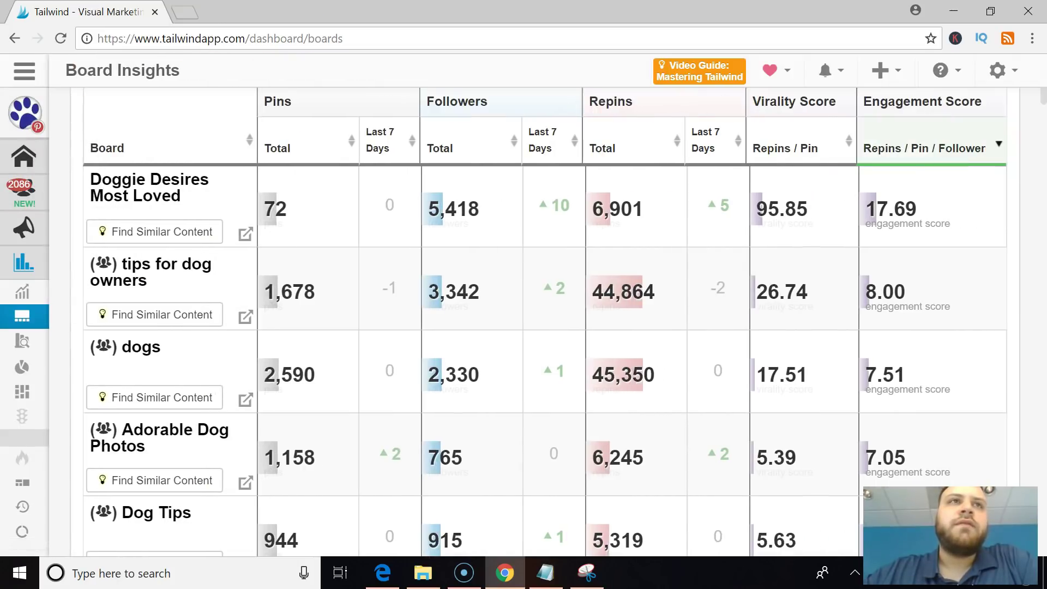
pyautogui.click(119, 155)
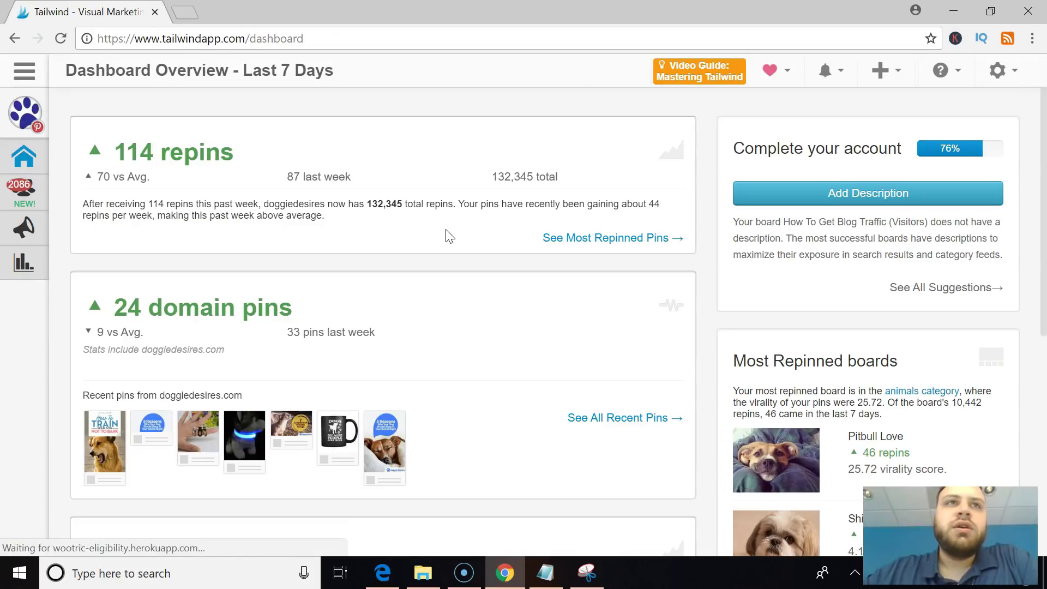
pyautogui.scroll(-4, 449, 235)
pyautogui.scroll(4, 448, 236)
pyautogui.scroll(-1, 449, 236)
pyautogui.scroll(-6, 449, 236)
pyautogui.scroll(7, 449, 235)
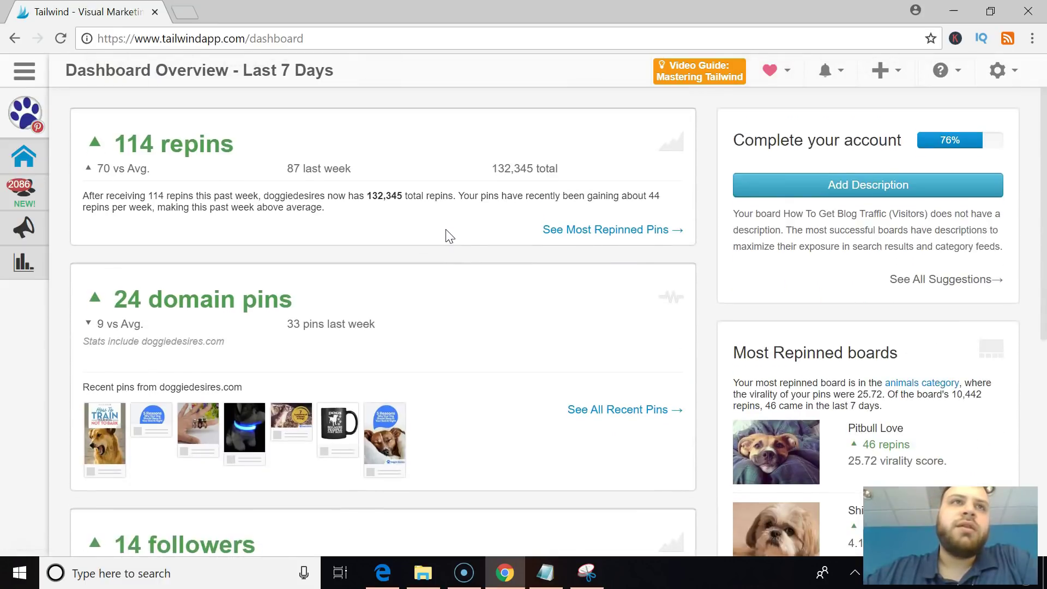
pyautogui.click(285, 210)
pyautogui.scroll(-1, 268, 285)
pyautogui.scroll(-4, 266, 281)
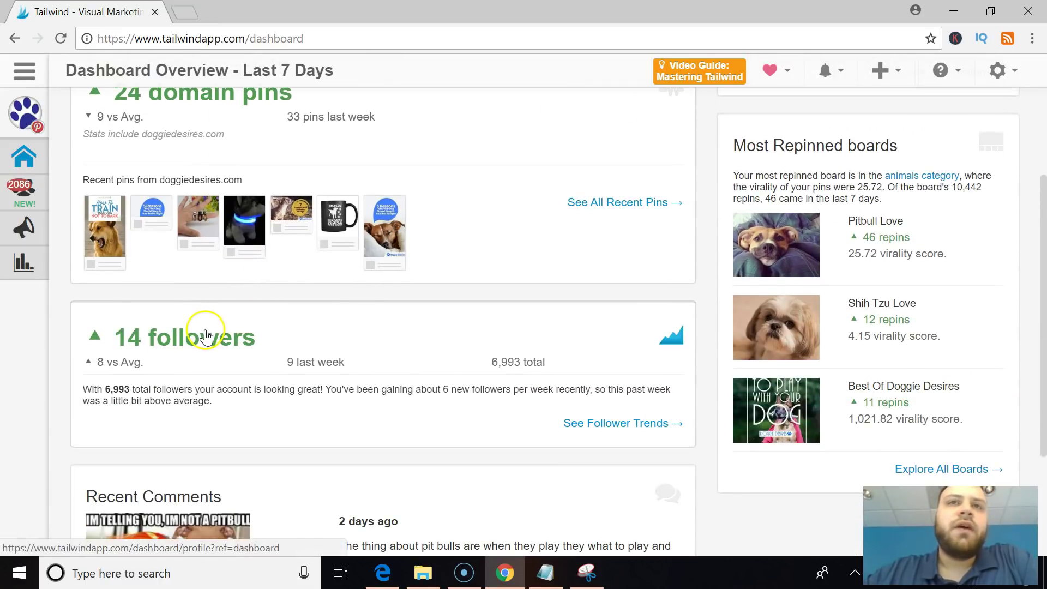
pyautogui.scroll(-4, 205, 335)
pyautogui.scroll(8, 205, 333)
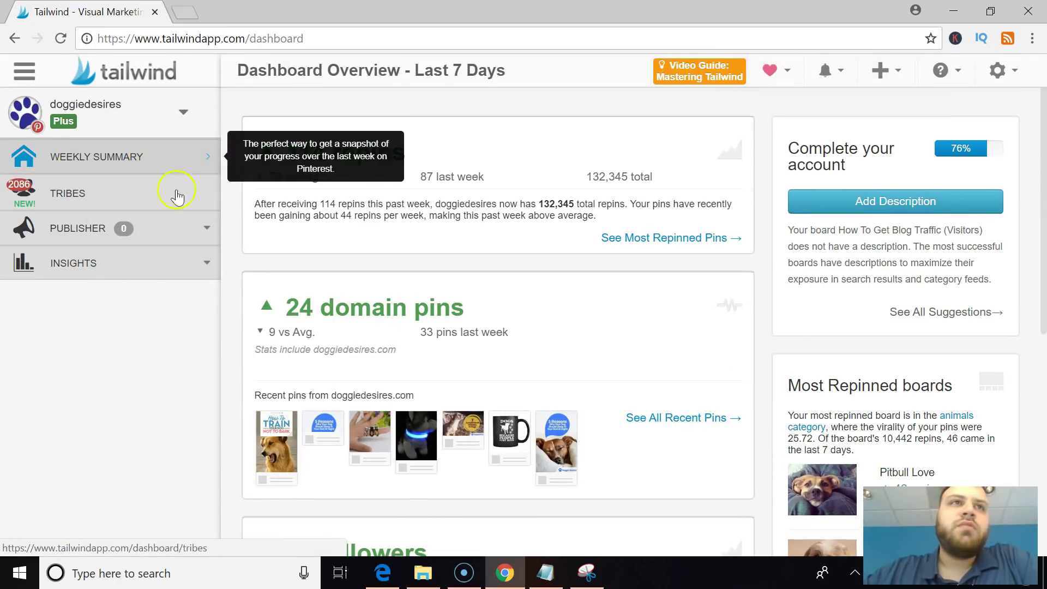
# Open the Publisher's Scheduled Pins, look through the upcoming time slots and show the extra queue options
pyautogui.click(211, 229)
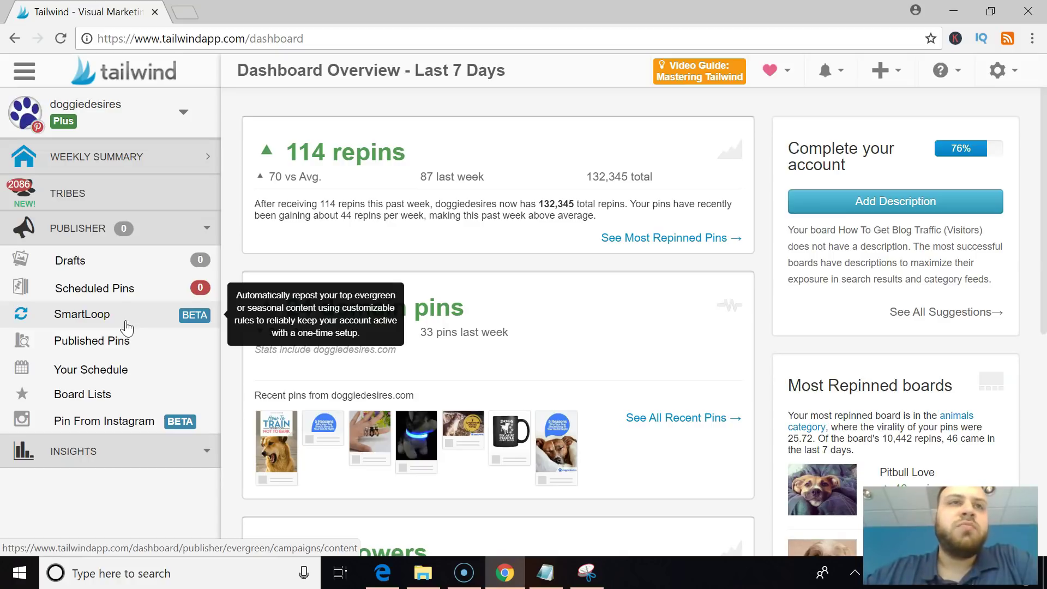
pyautogui.click(141, 293)
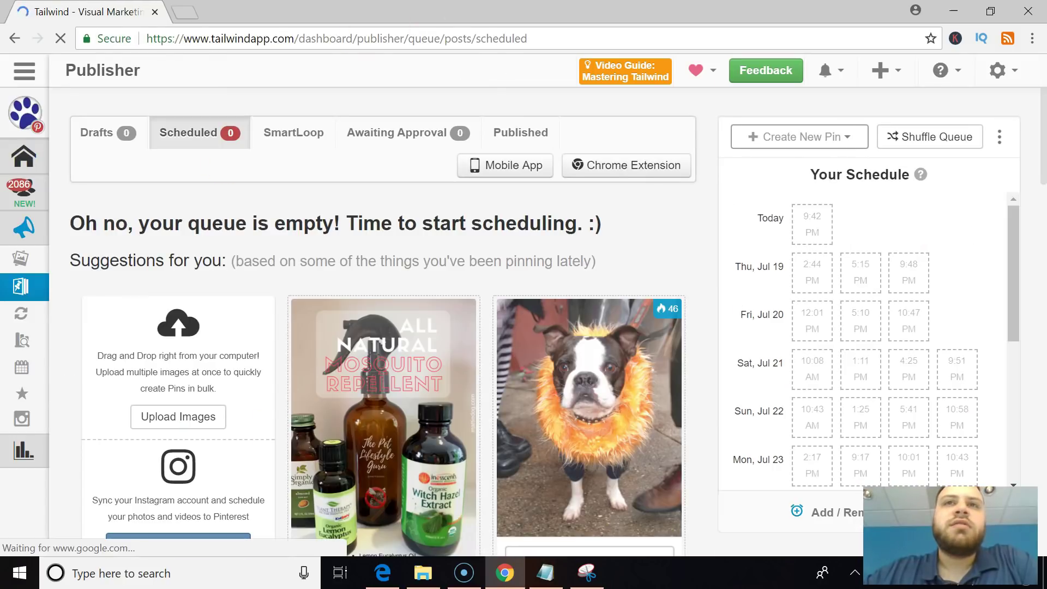
pyautogui.scroll(-10, 836, 271)
pyautogui.scroll(-20, 838, 271)
pyautogui.scroll(-20, 838, 267)
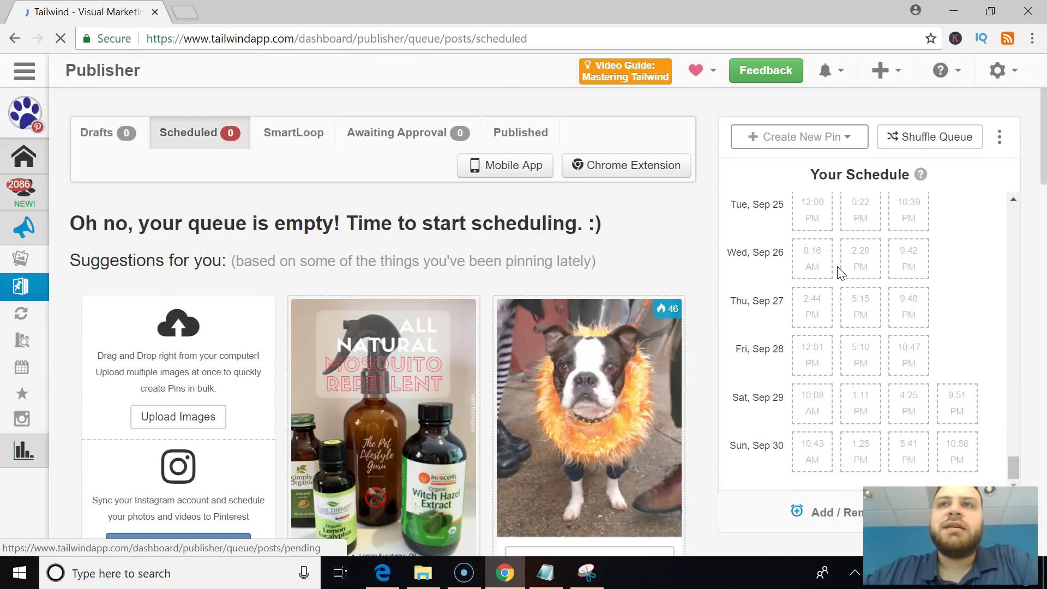
pyautogui.scroll(-5, 839, 271)
pyautogui.scroll(-10, 838, 271)
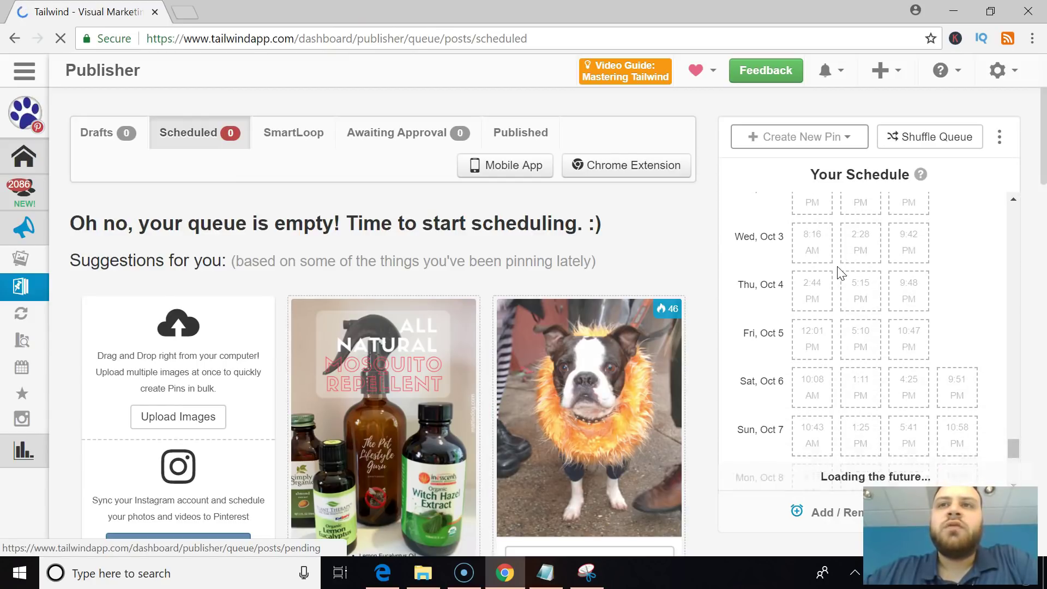
pyautogui.scroll(20, 838, 271)
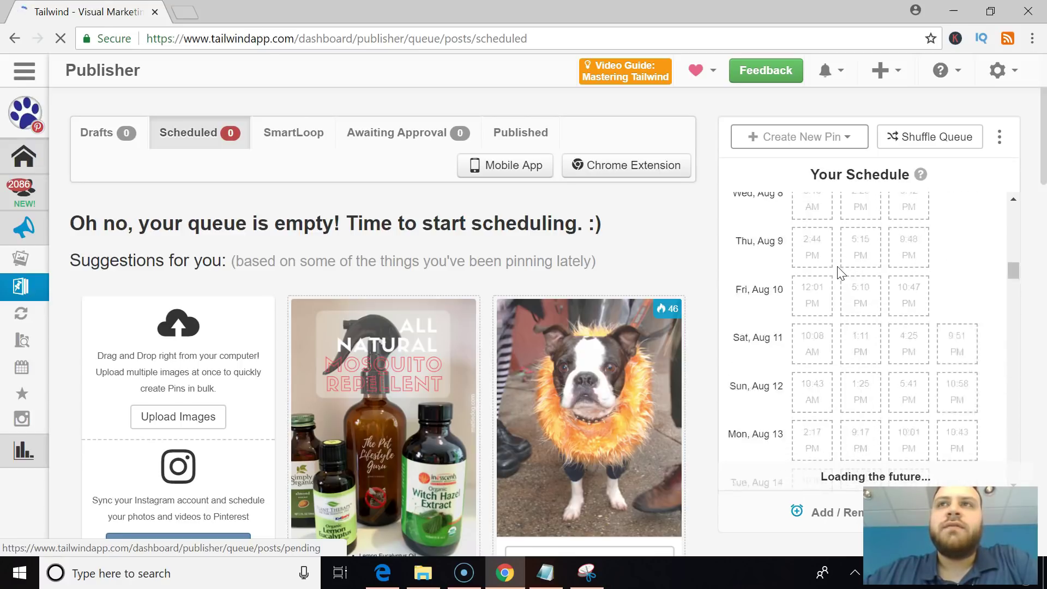
pyautogui.click(994, 143)
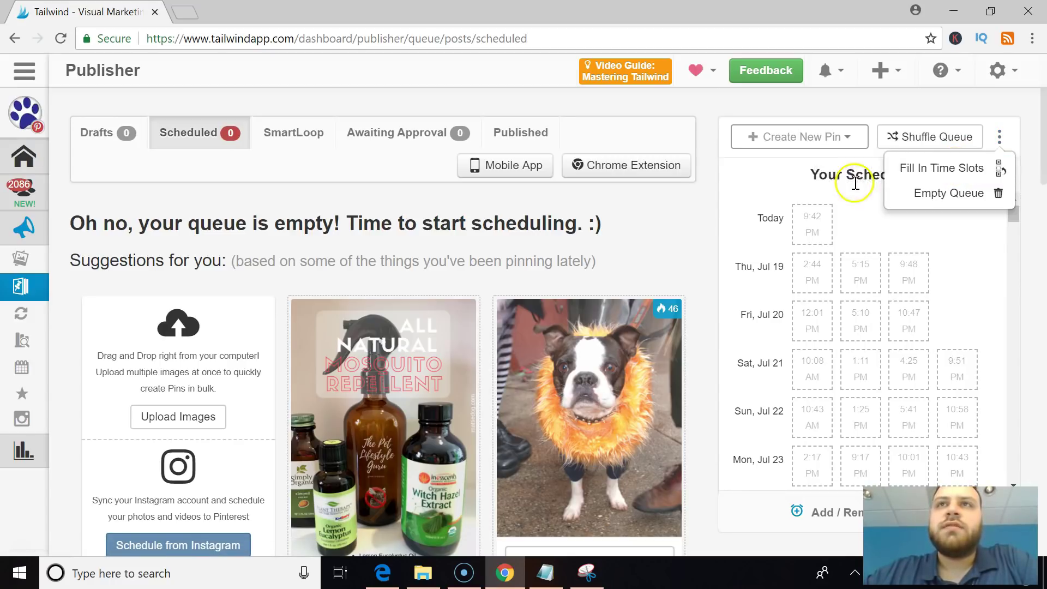
pyautogui.click(924, 174)
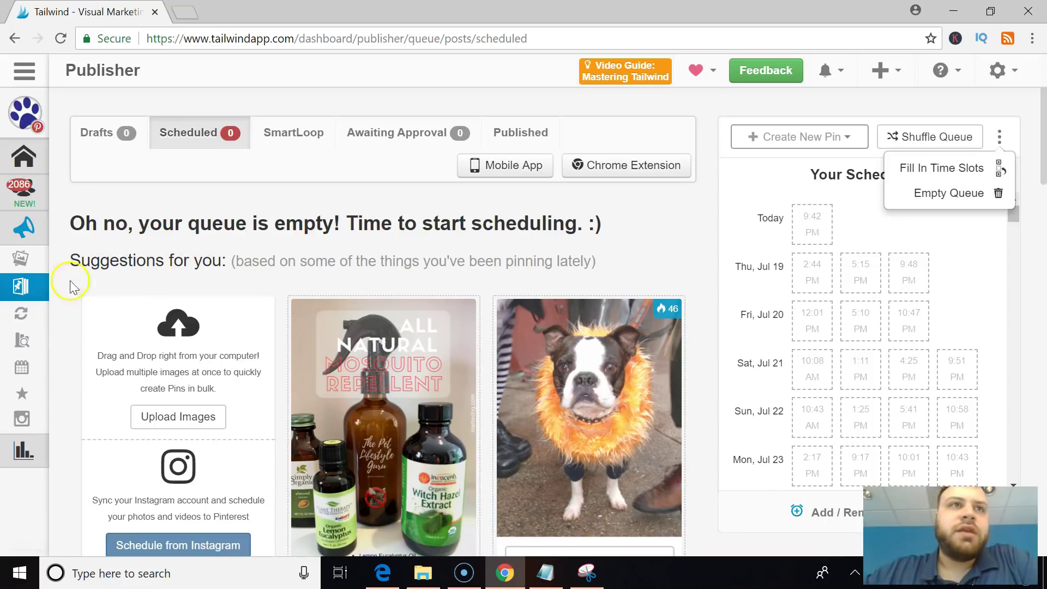
# Open Your Schedule to review the weekly pinning times, and view the edit options of Monday's 2:17 PM time slot without changing it
pyautogui.moveTo(51, 286)
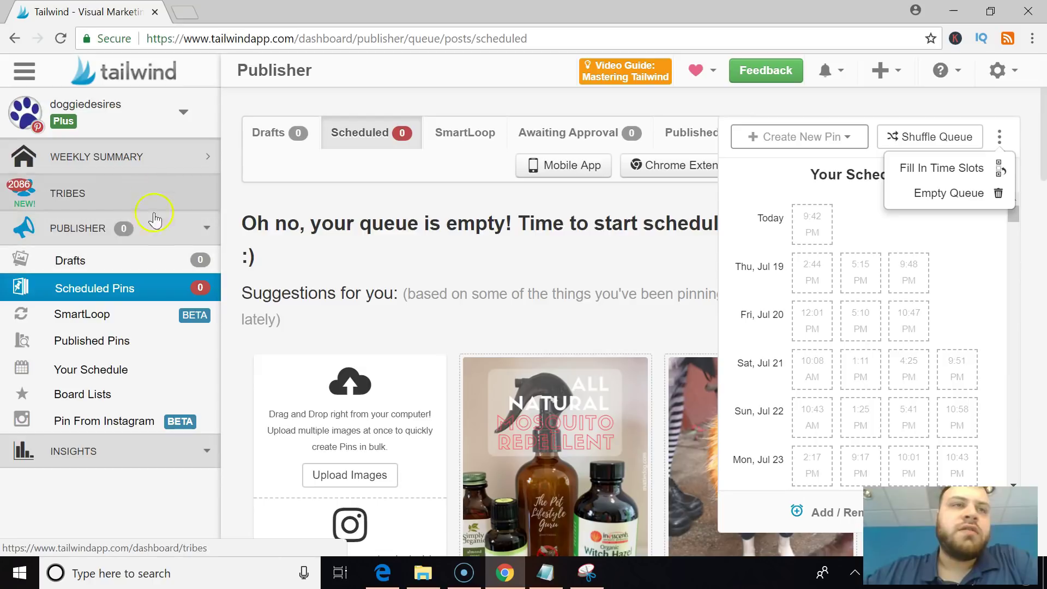
pyautogui.click(114, 372)
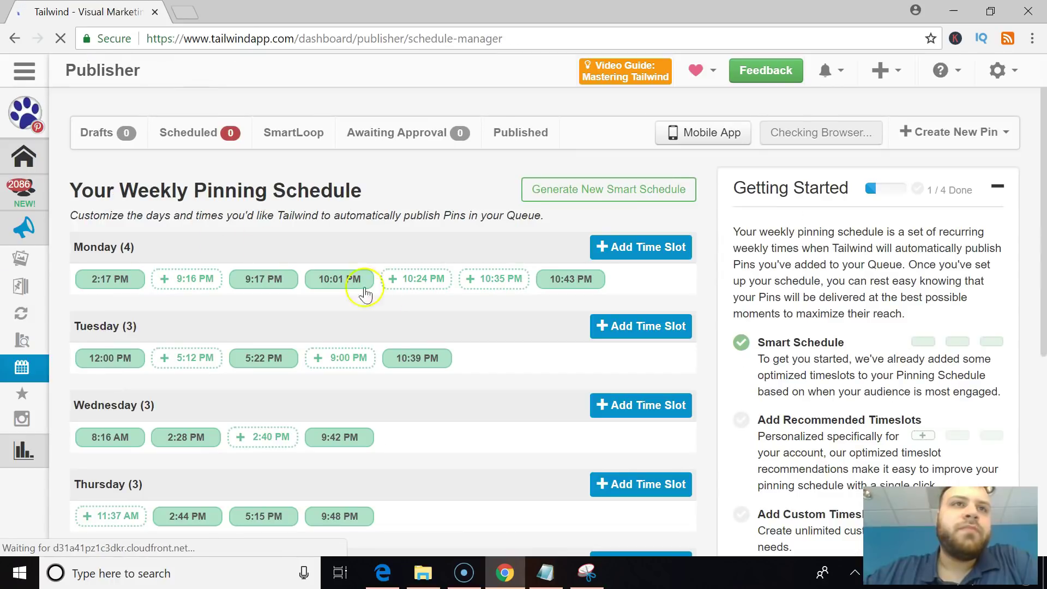
pyautogui.scroll(-6, 410, 316)
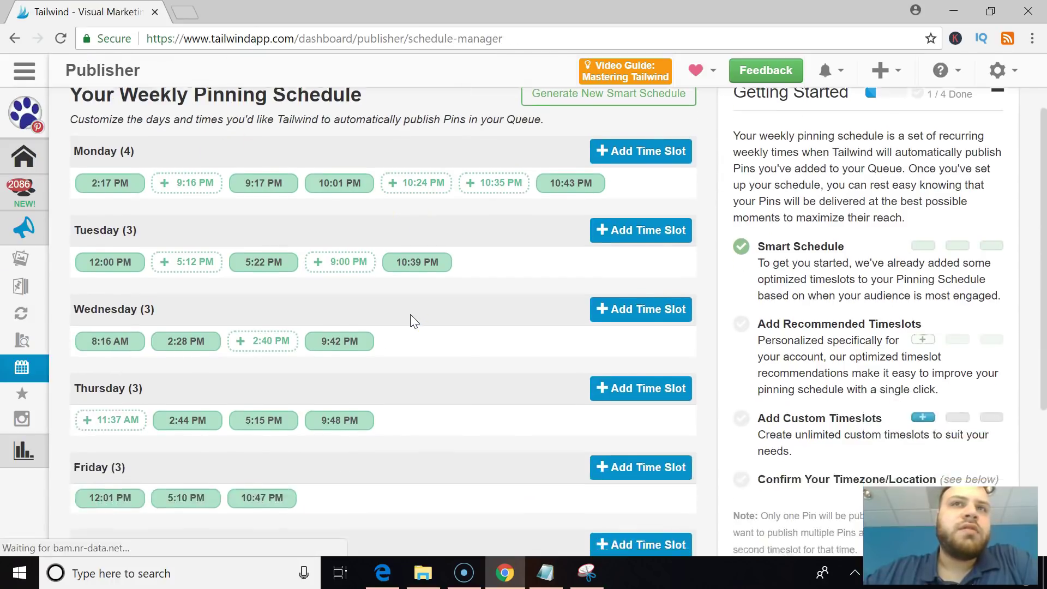
pyautogui.scroll(6, 414, 209)
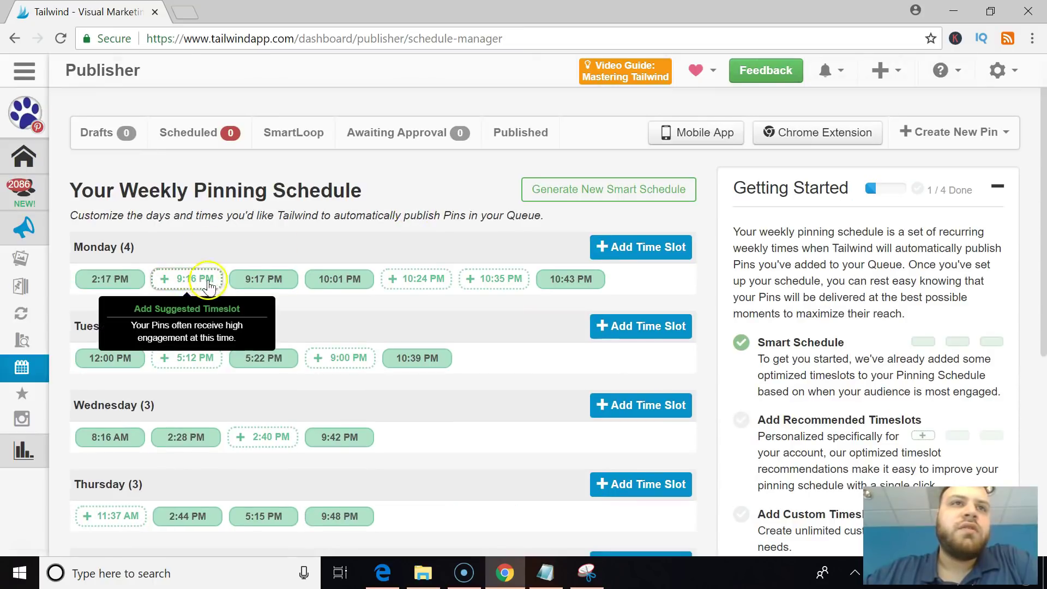
pyautogui.click(121, 284)
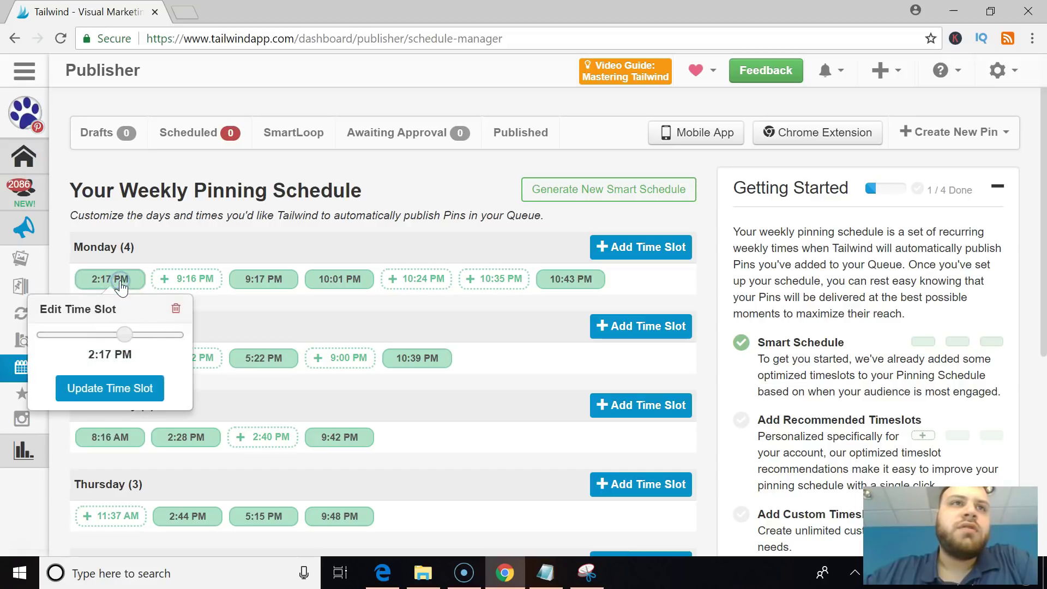
pyautogui.click(267, 321)
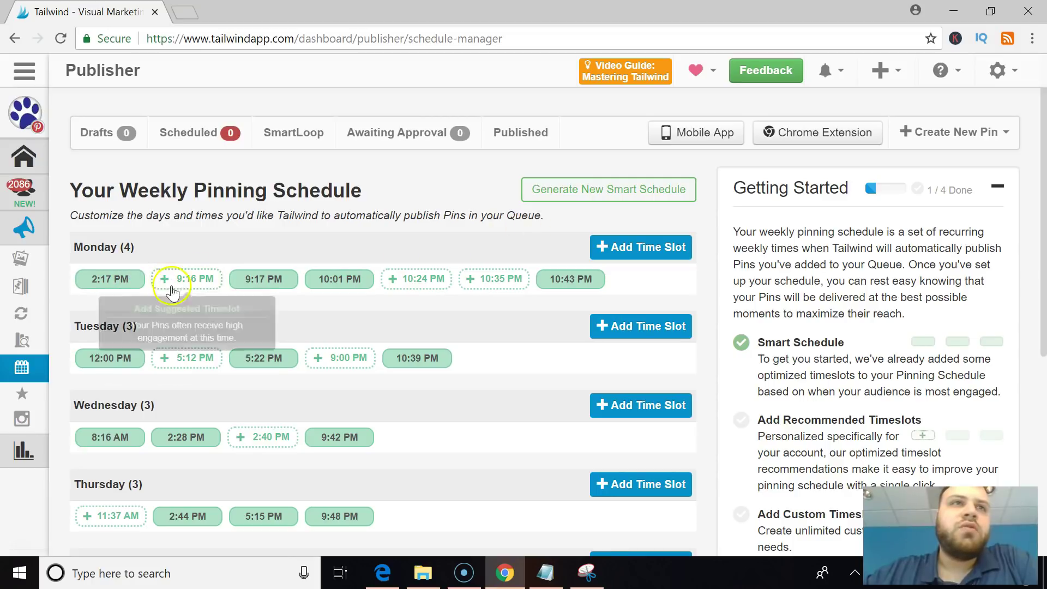
# Look over the available Insights pages and open the Pin Inspector
pyautogui.moveTo(43, 218)
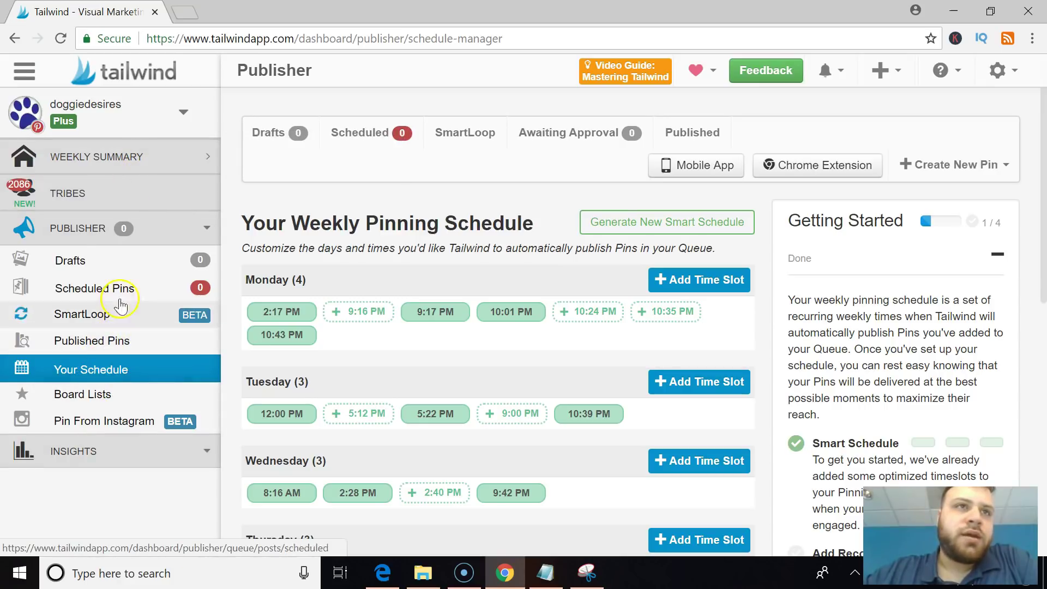
pyautogui.click(122, 451)
pyautogui.scroll(-2, 118, 392)
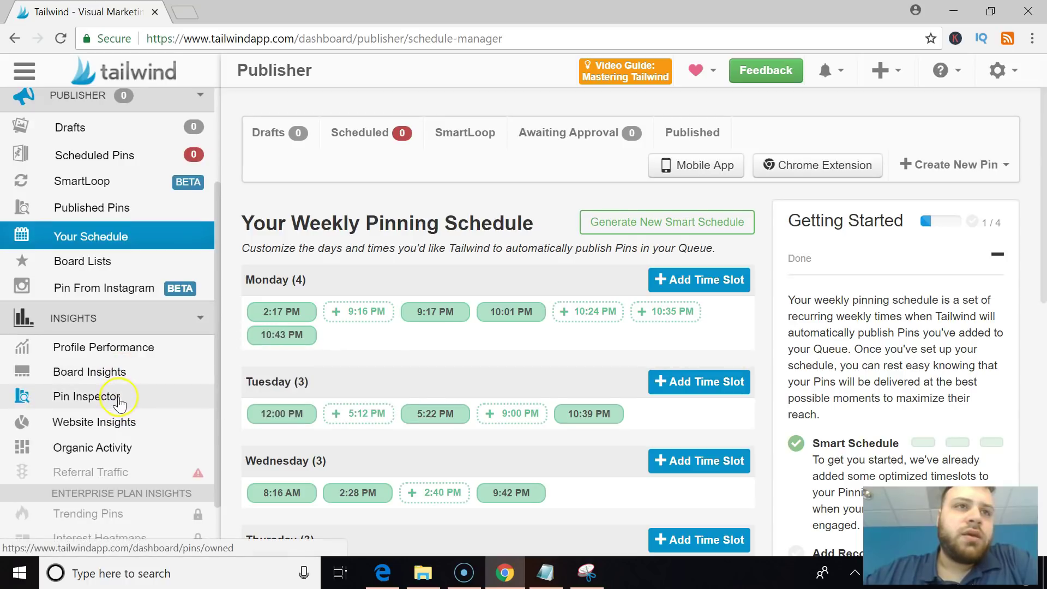
pyautogui.scroll(1, 120, 404)
pyautogui.scroll(-2, 120, 405)
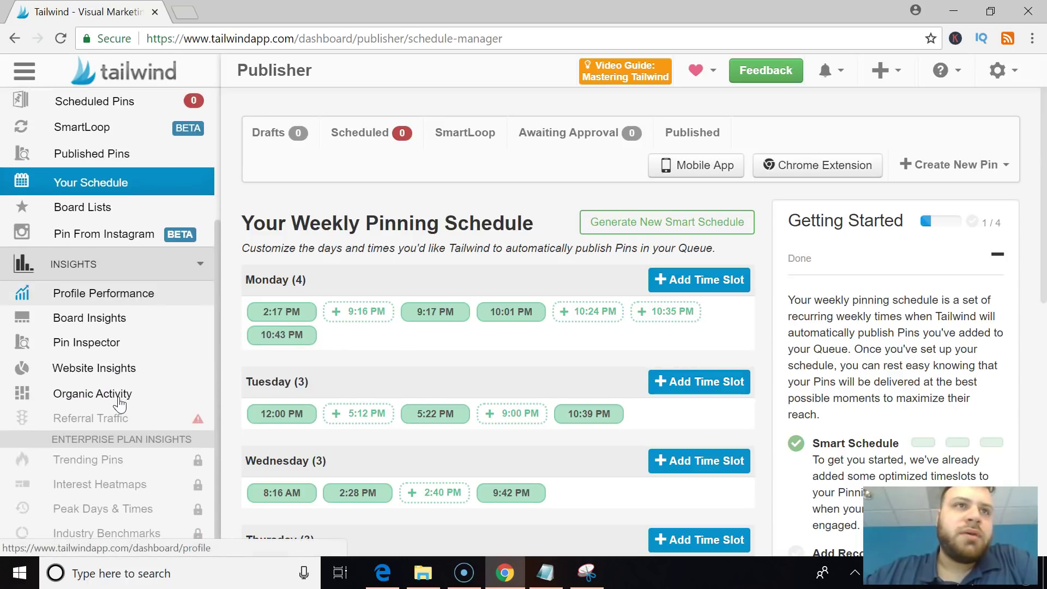
pyautogui.scroll(3, 118, 401)
pyautogui.scroll(-2, 120, 403)
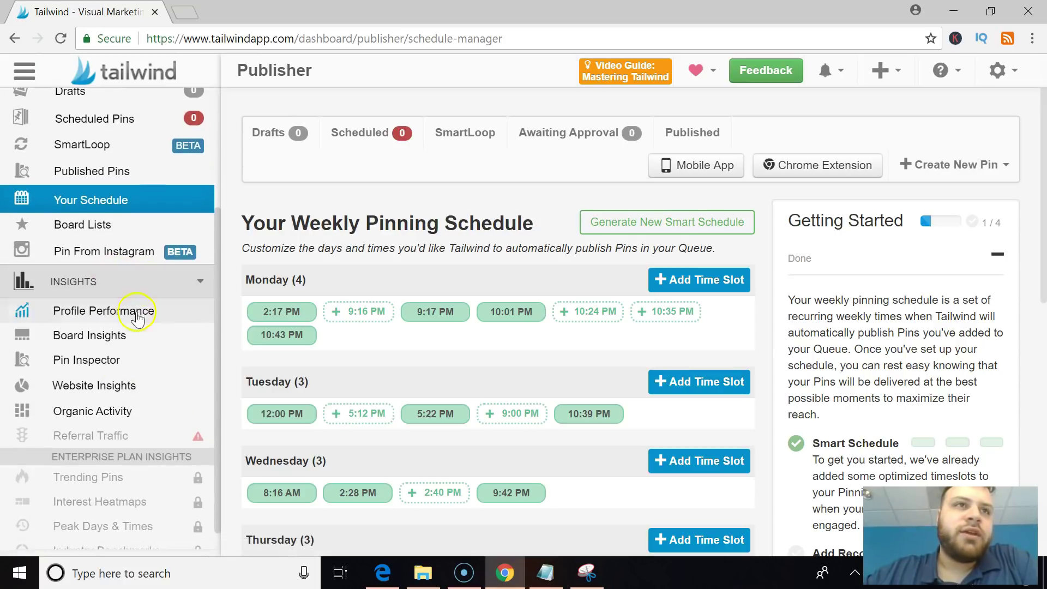
pyautogui.click(119, 360)
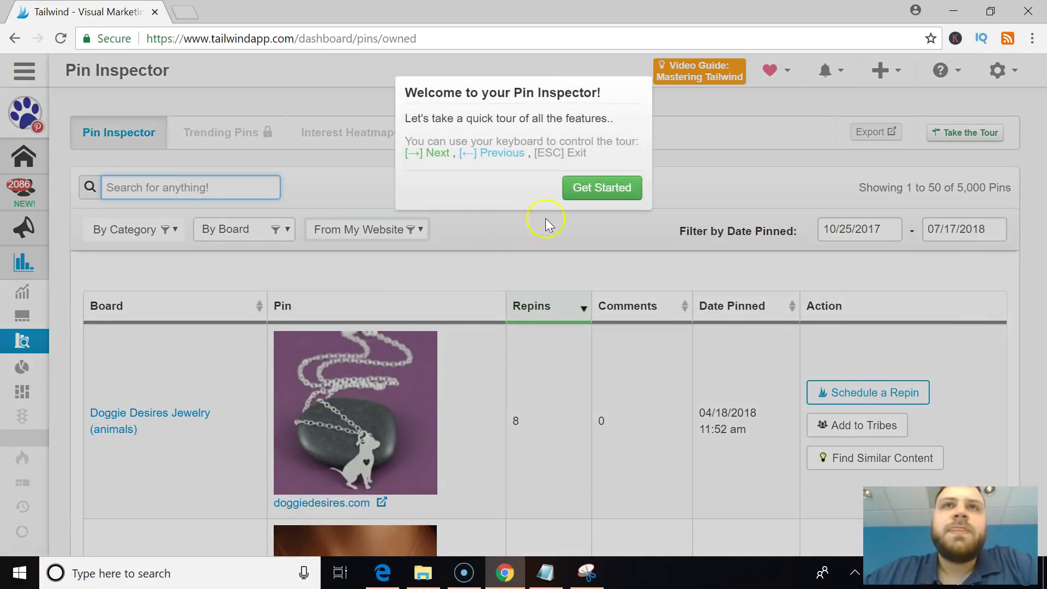
# Go through the Pin Inspector's guided tour, covering the pin table, sorting, search, filters and time period, and finish it
pyautogui.click(686, 135)
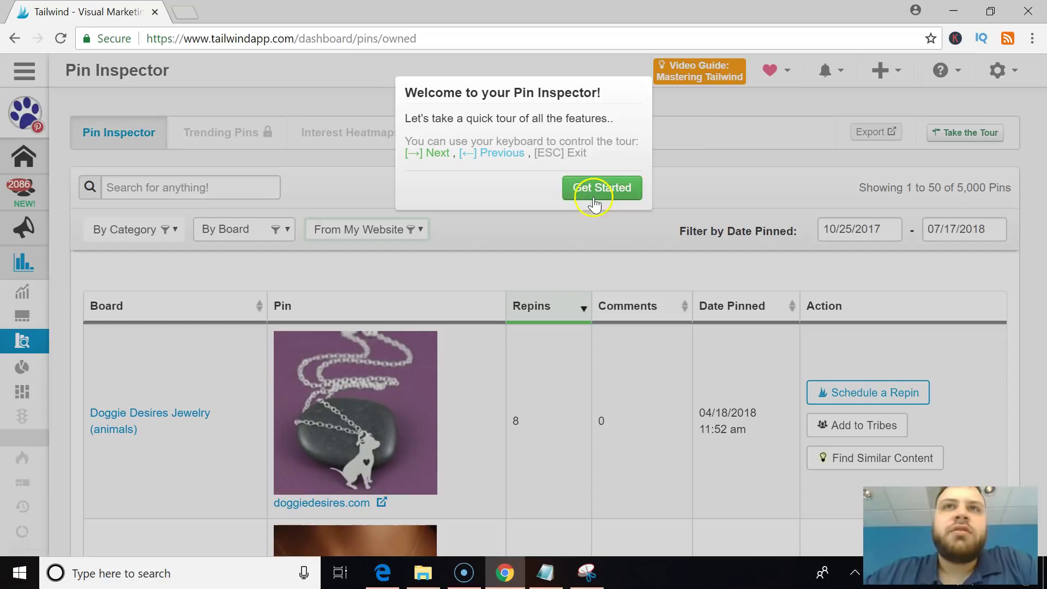
pyautogui.click(613, 187)
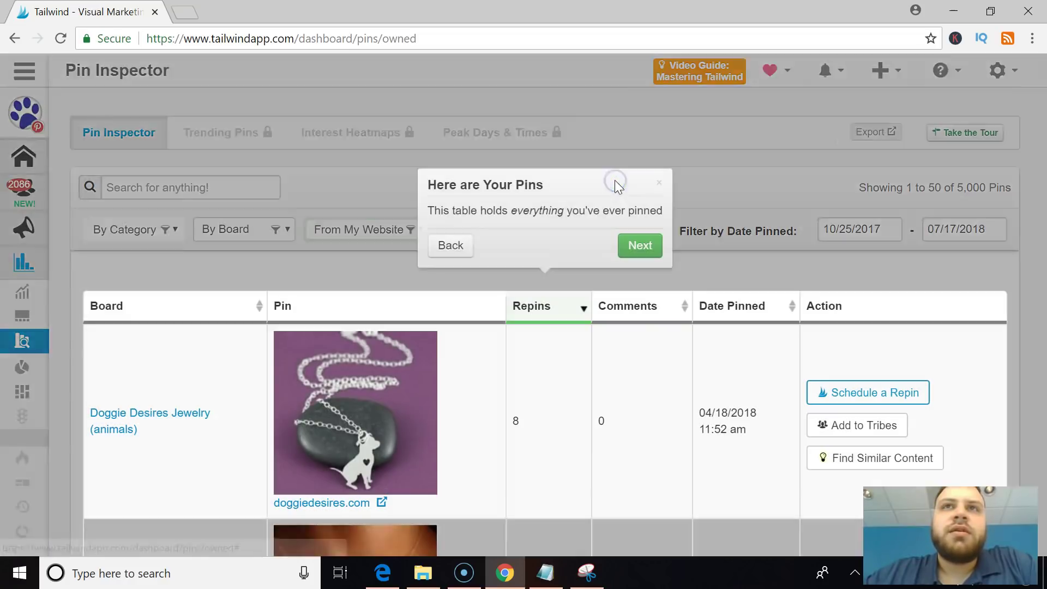
pyautogui.click(458, 249)
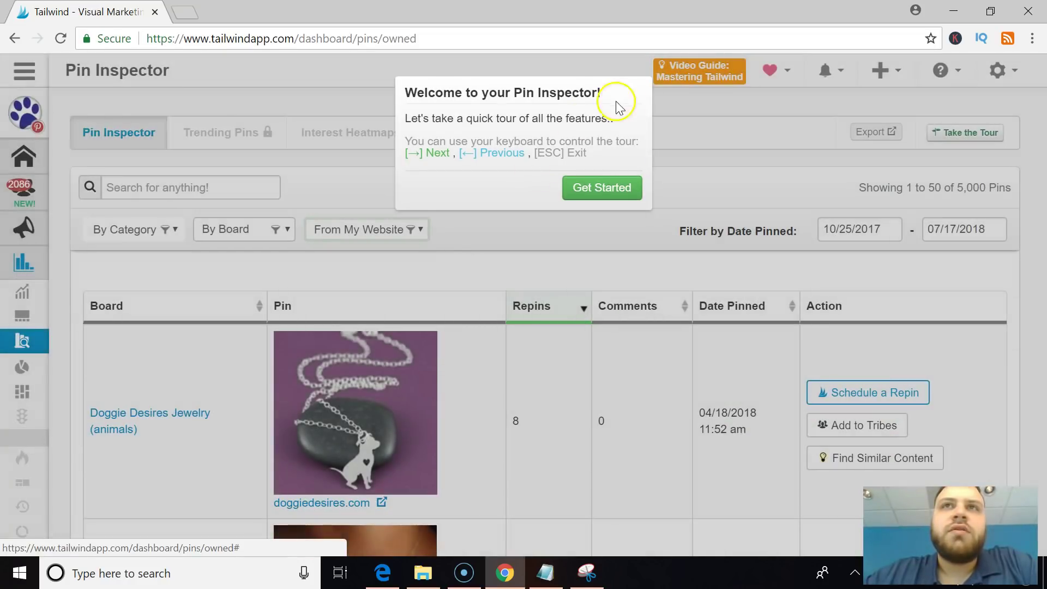
pyautogui.click(606, 192)
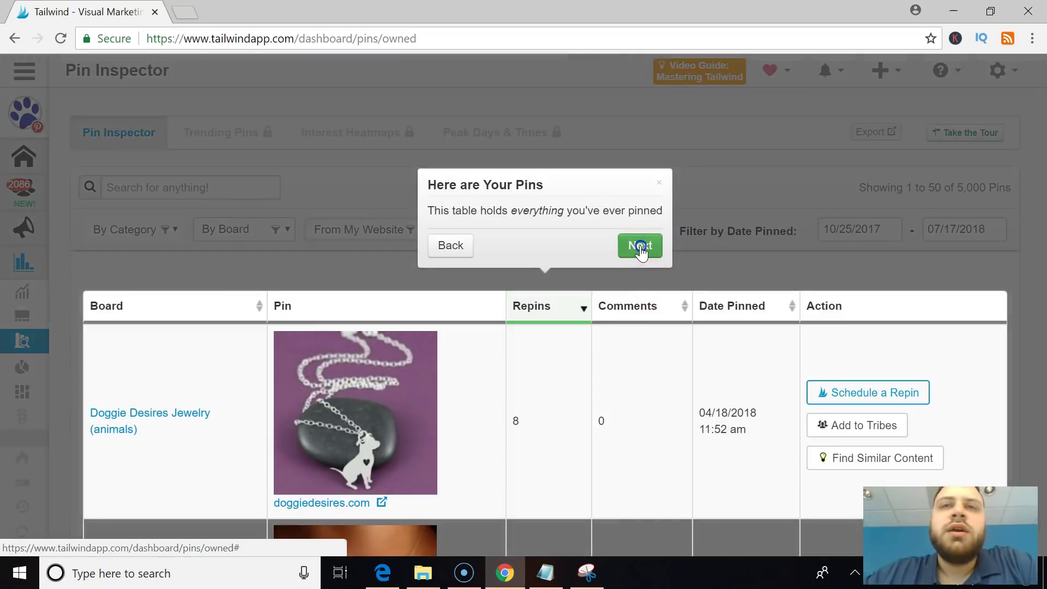
pyautogui.click(640, 247)
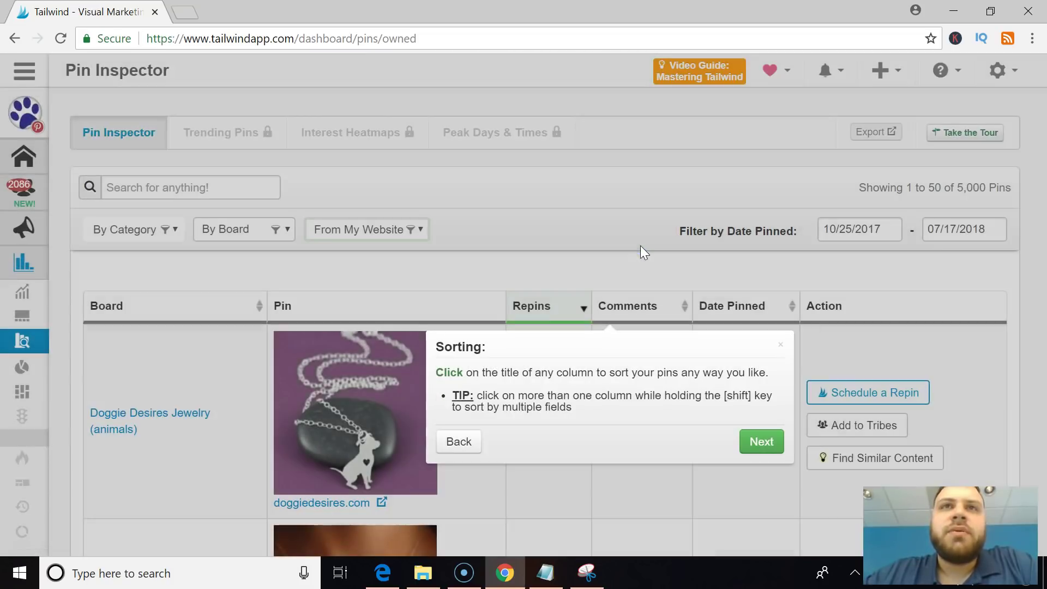
pyautogui.click(762, 441)
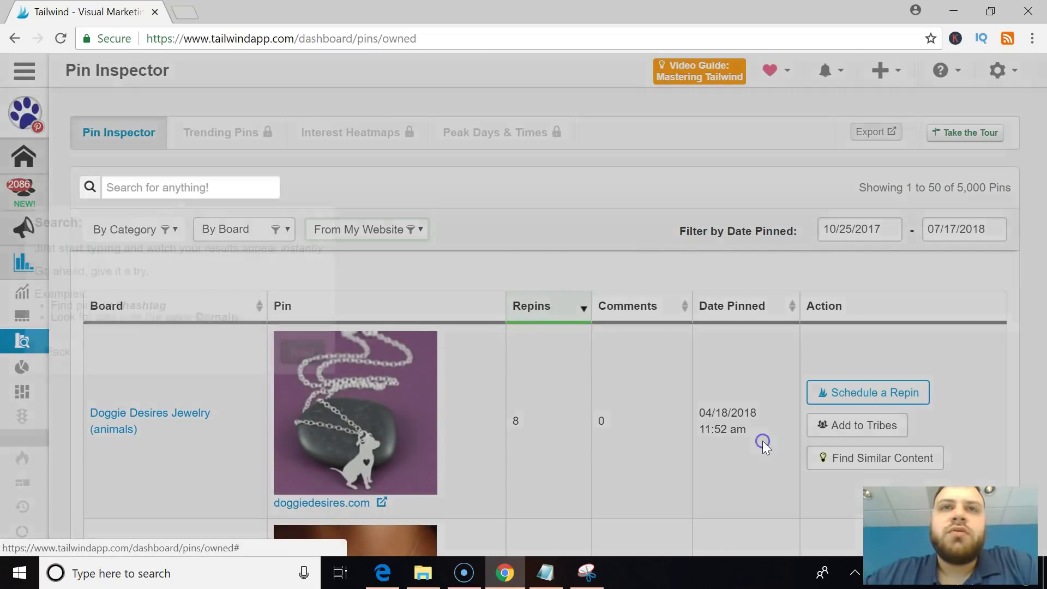
pyautogui.click(307, 364)
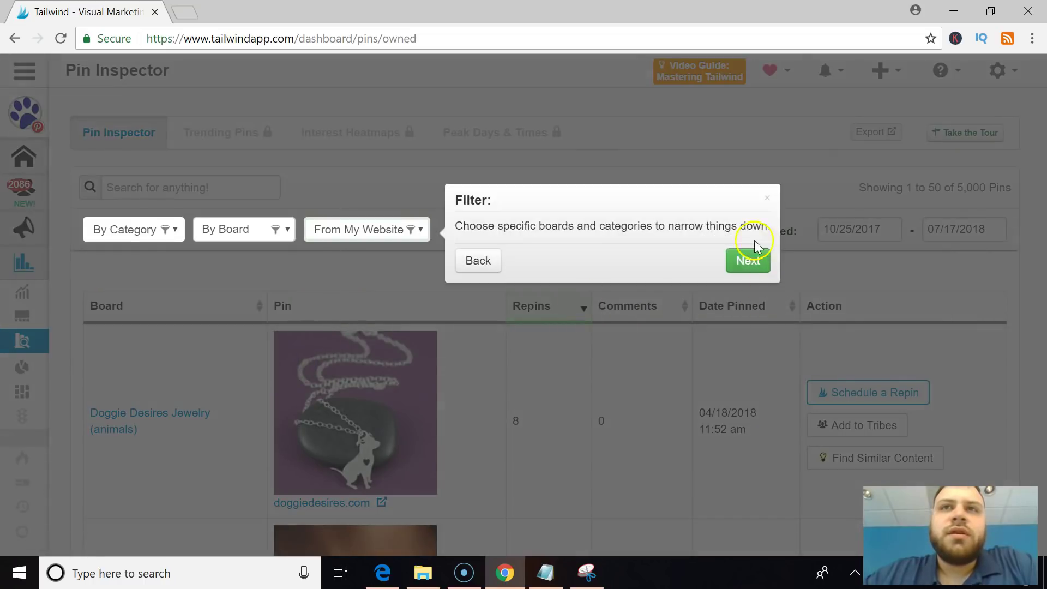
pyautogui.click(746, 260)
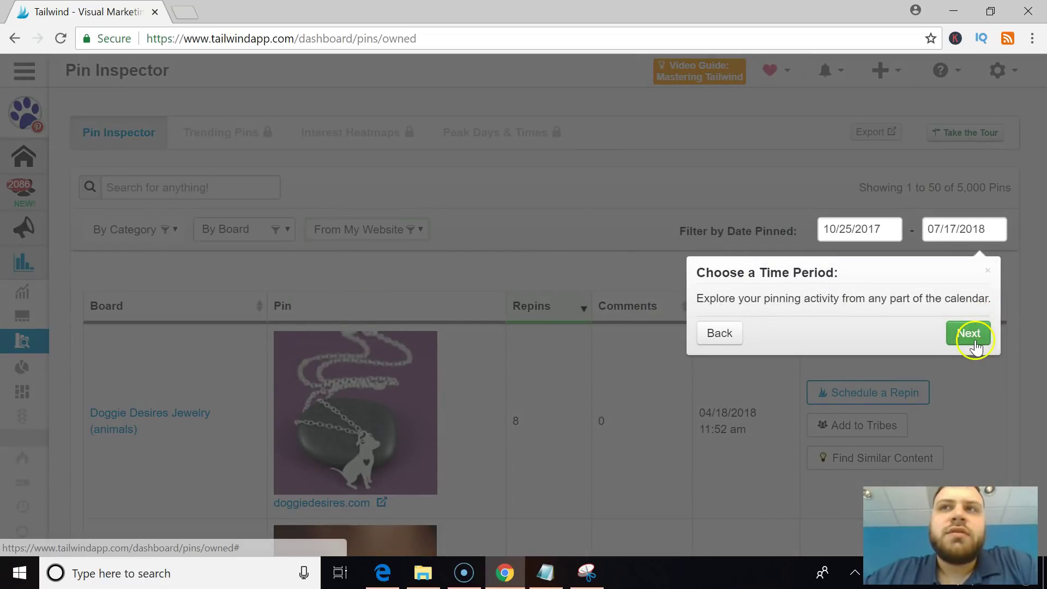
pyautogui.click(975, 339)
pyautogui.click(810, 181)
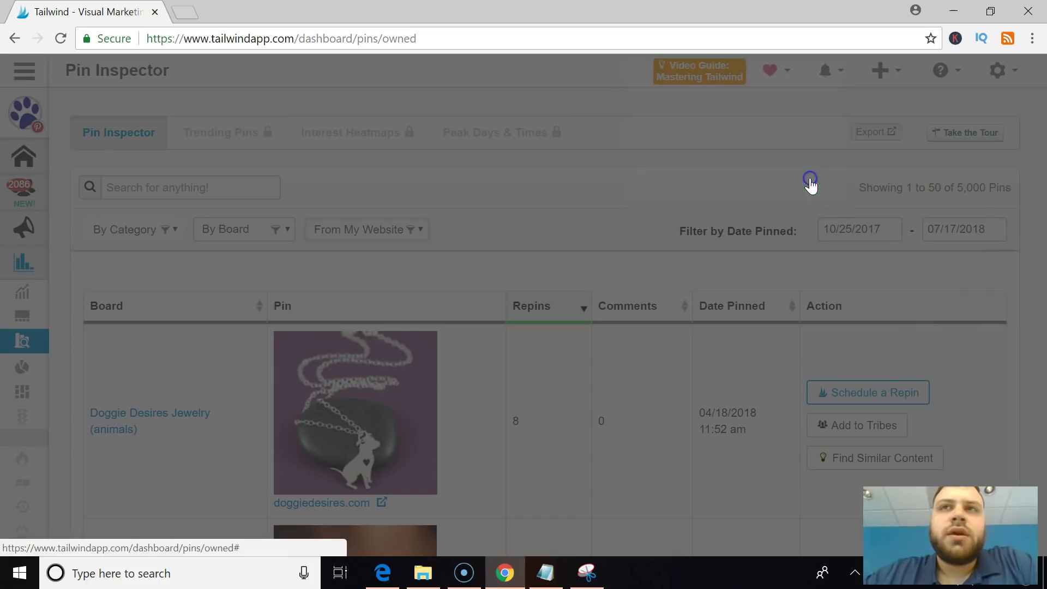
pyautogui.click(948, 207)
pyautogui.click(947, 206)
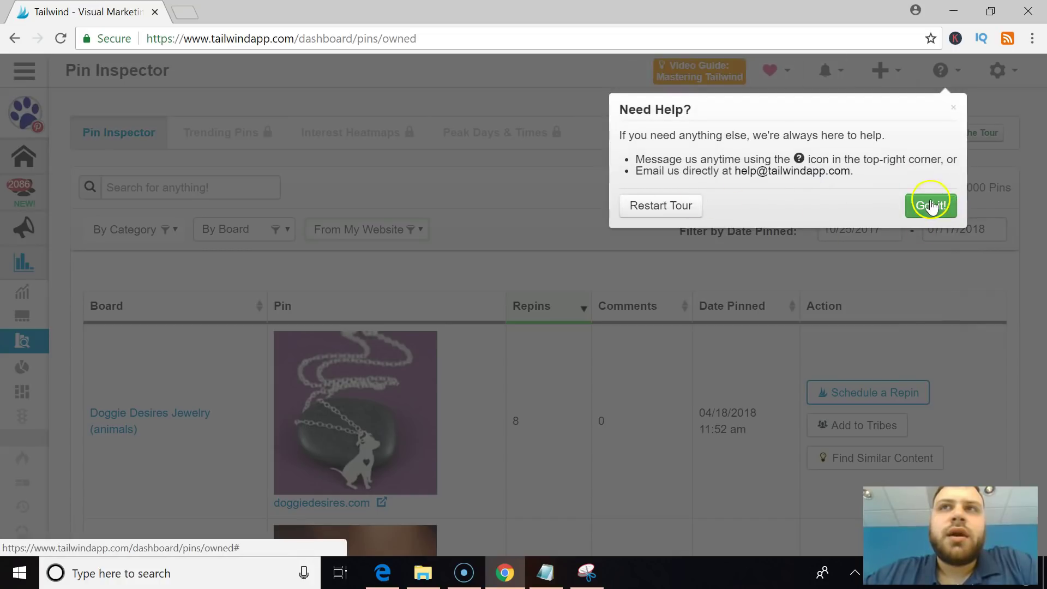
# Look through the Pin Inspector table, reviewing each pin's board, repins, comments, date pinned and available actions
pyautogui.scroll(-6, 531, 230)
pyautogui.scroll(6, 531, 230)
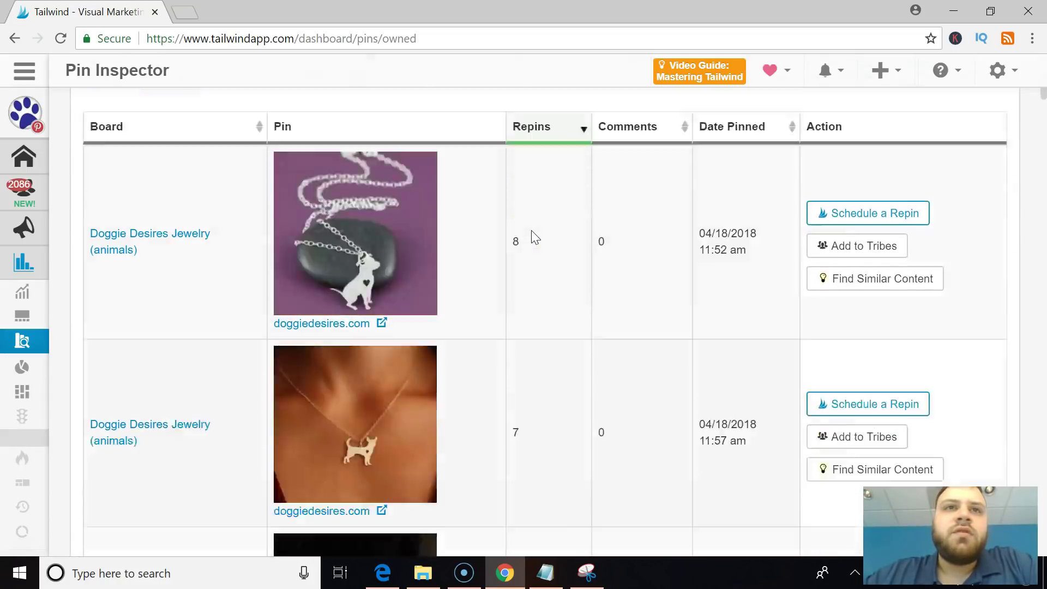
pyautogui.scroll(-2, 531, 230)
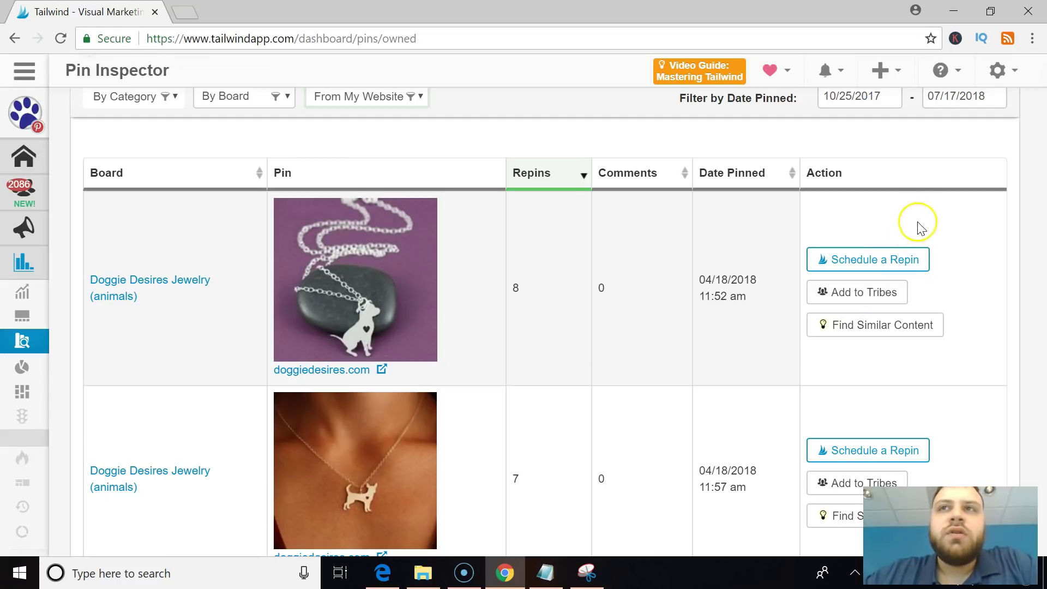
pyautogui.scroll(-15, 714, 305)
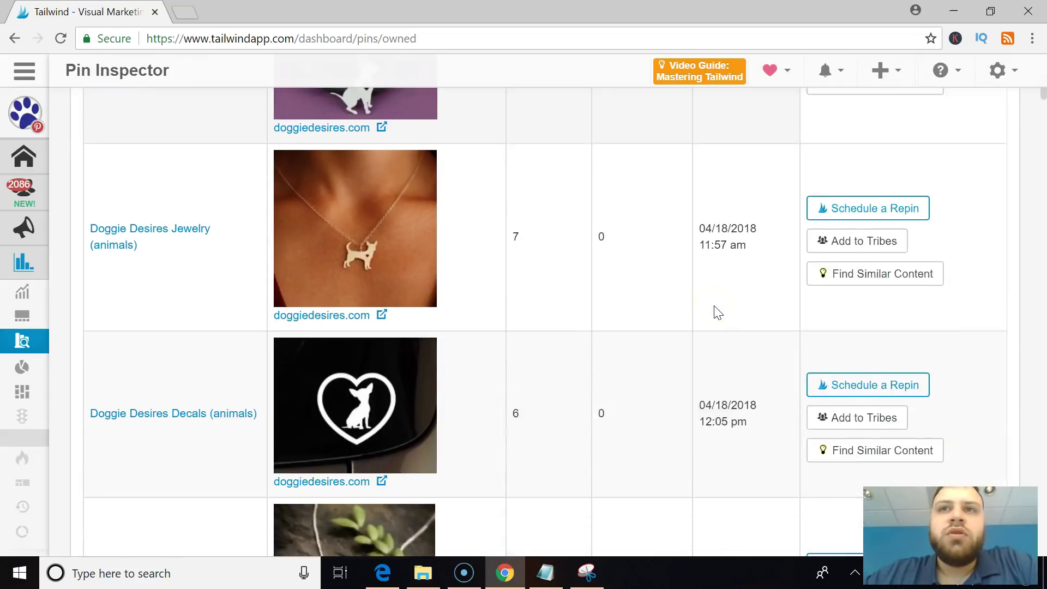
pyautogui.scroll(5, 714, 306)
pyautogui.scroll(10, 714, 307)
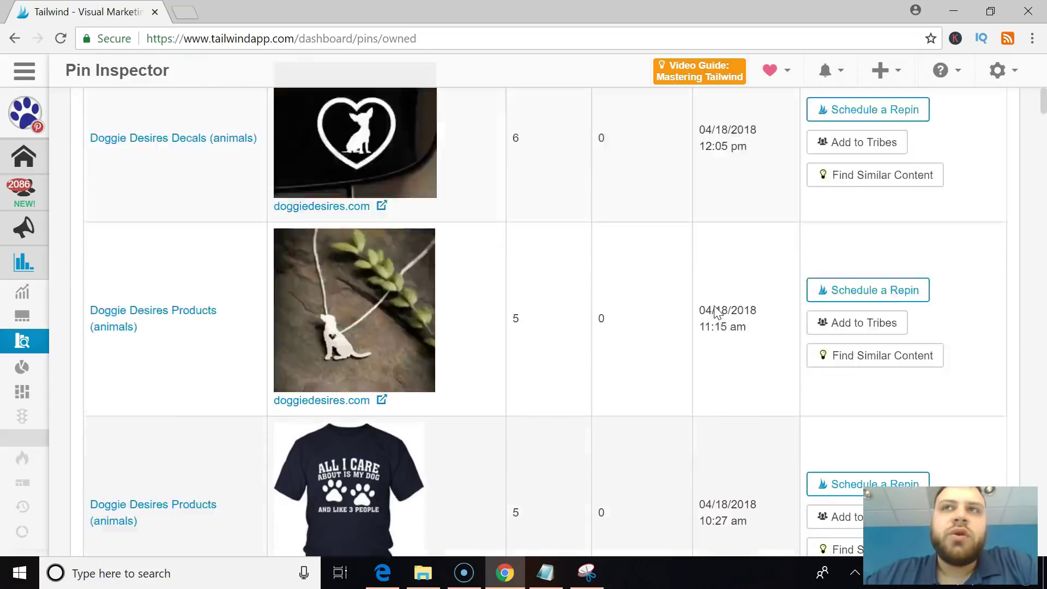
pyautogui.scroll(-2, 715, 305)
pyautogui.scroll(2, 715, 305)
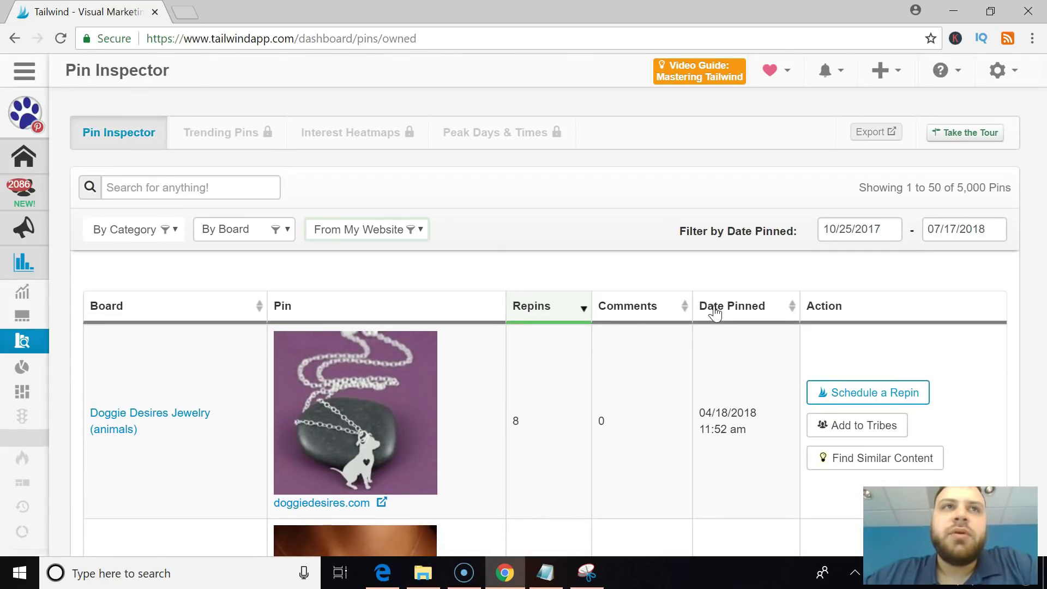
# View the By Board and From My Website filter options without choosing one, and return to the pin table
pyautogui.click(271, 228)
pyautogui.click(403, 182)
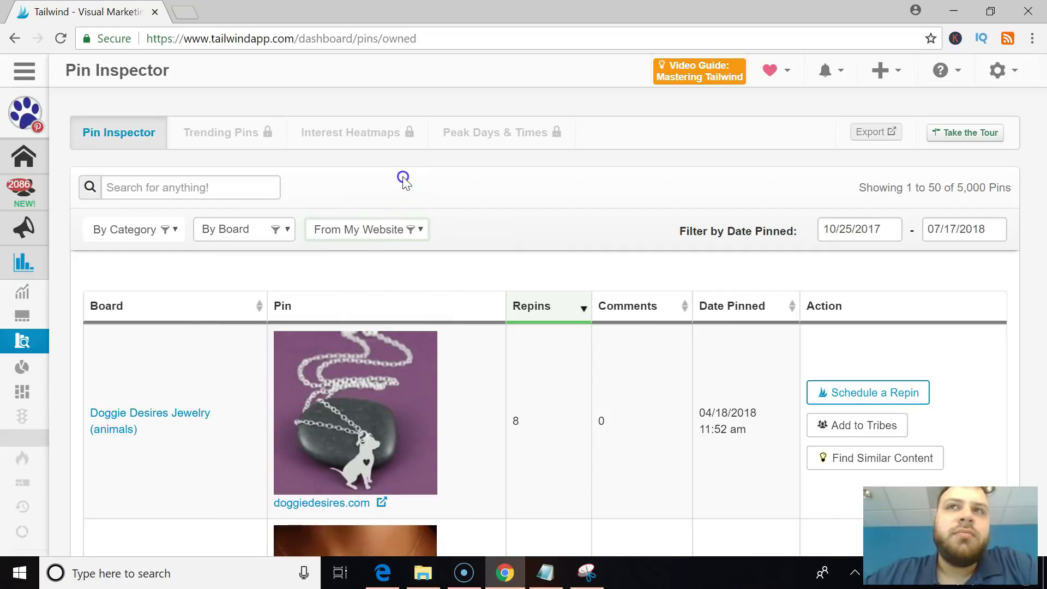
pyautogui.click(393, 234)
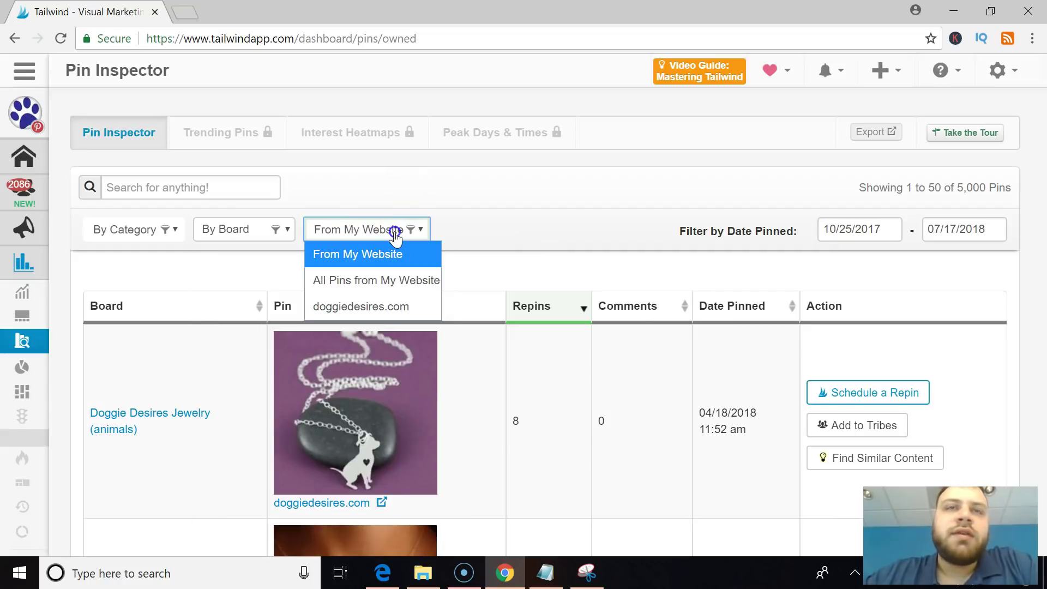
pyautogui.click(479, 226)
pyautogui.scroll(-3, 592, 453)
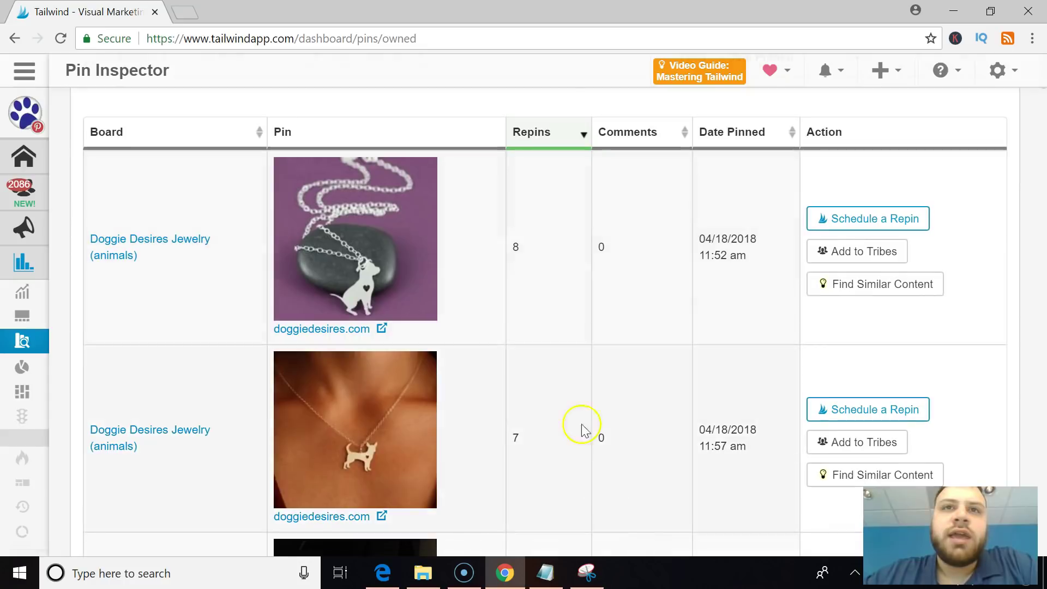
# Start a repin of the first Pit Bull pendant necklace pin, browse the available boards and choose Doggie Desires Jewelry
pyautogui.click(878, 220)
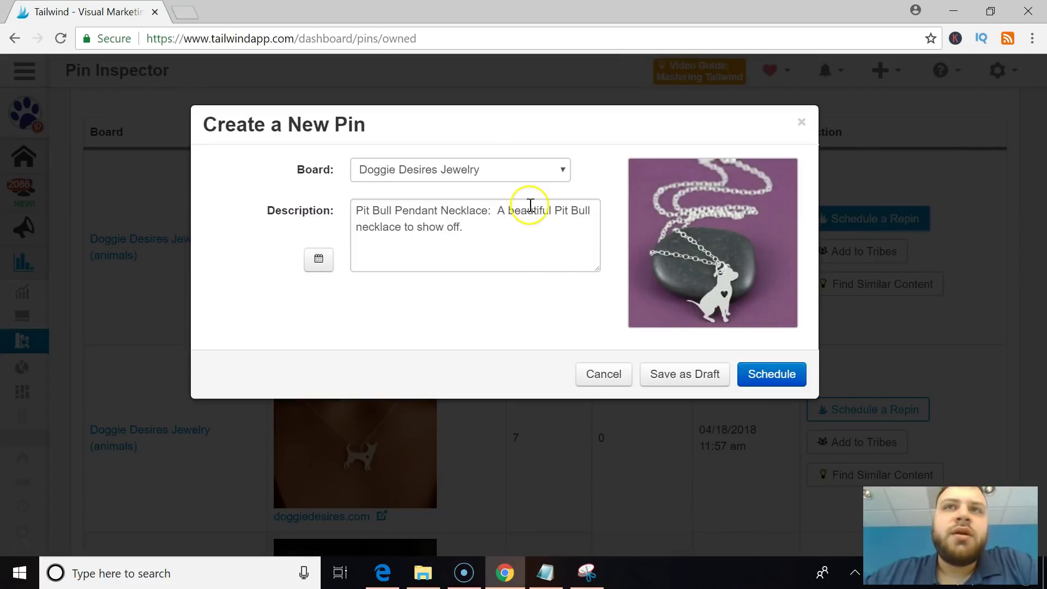
pyautogui.click(489, 178)
pyautogui.scroll(-5, 488, 302)
pyautogui.scroll(-5, 489, 310)
pyautogui.scroll(13, 489, 310)
pyautogui.scroll(-10, 488, 310)
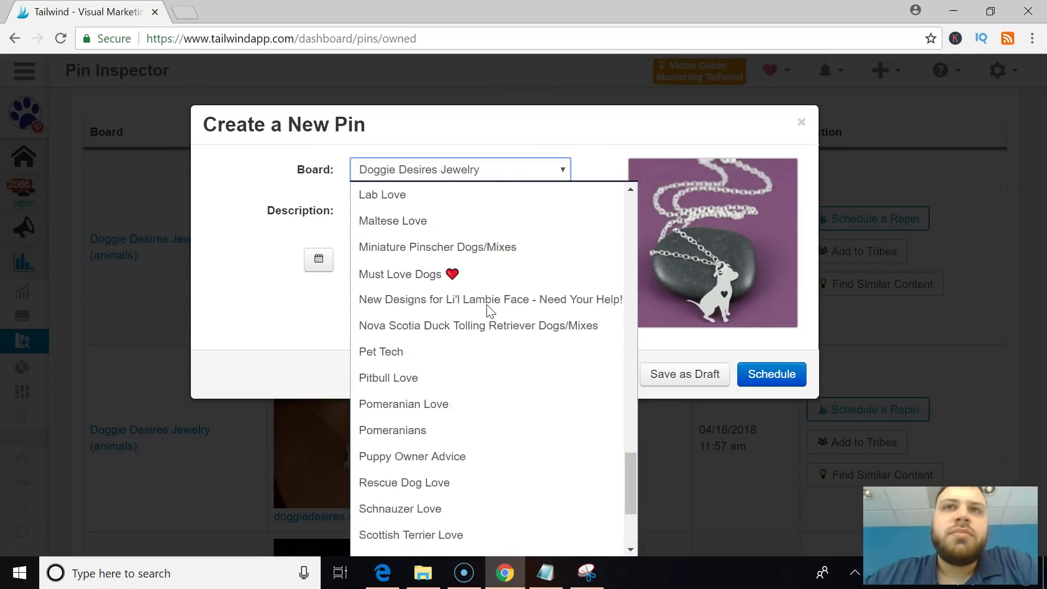
pyautogui.scroll(-3, 489, 310)
pyautogui.click(476, 293)
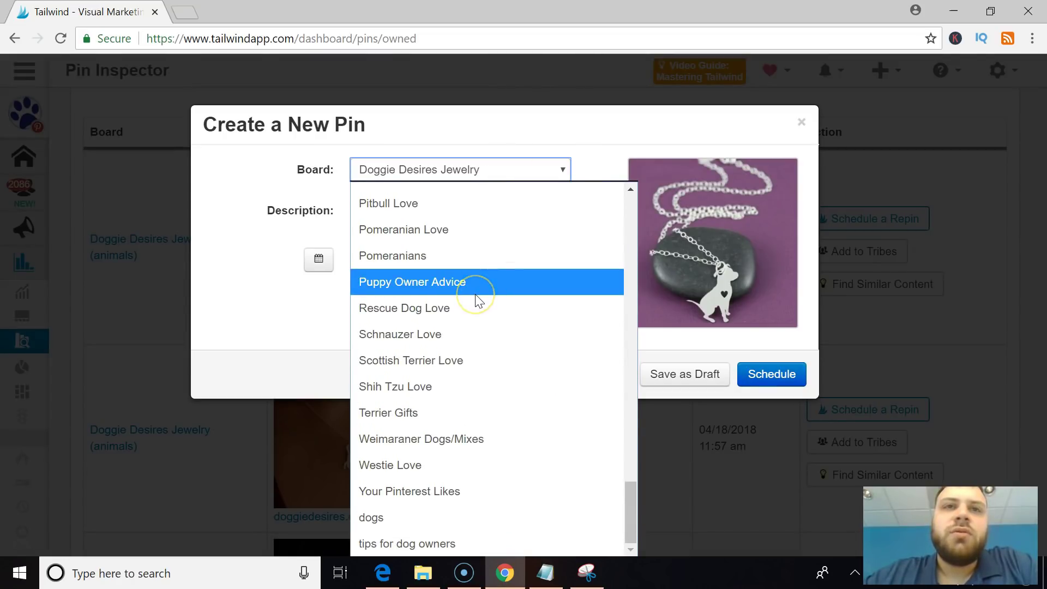
pyautogui.scroll(9, 476, 300)
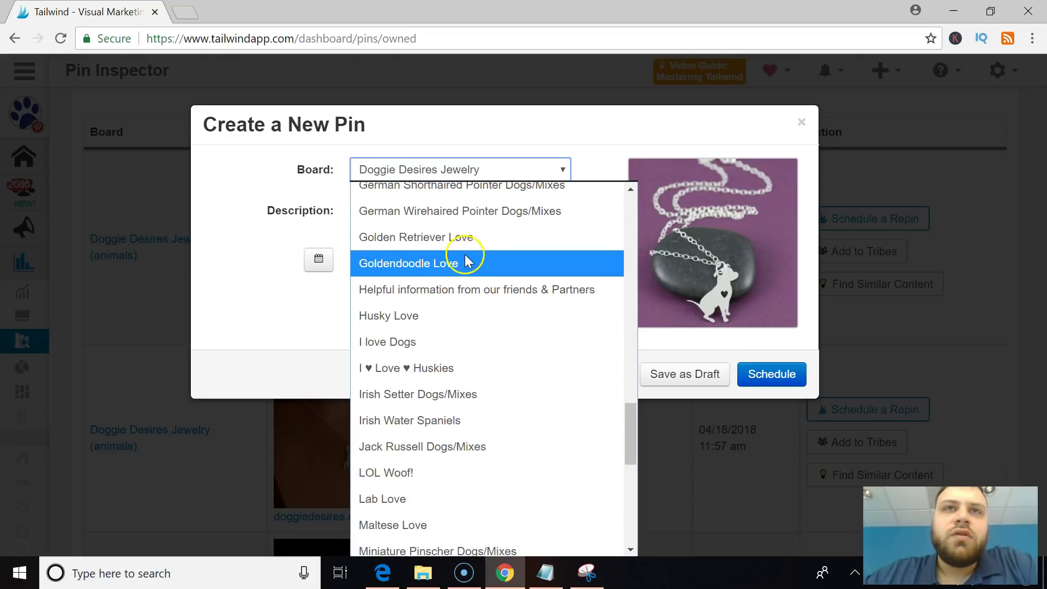
pyautogui.scroll(-7, 463, 263)
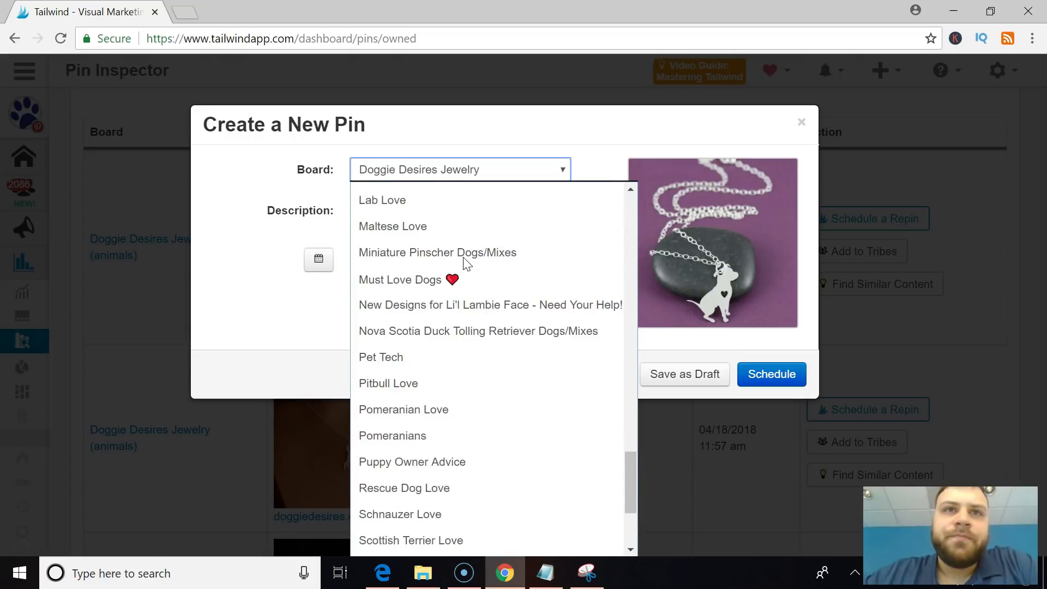
pyautogui.scroll(3, 463, 263)
pyautogui.click(454, 331)
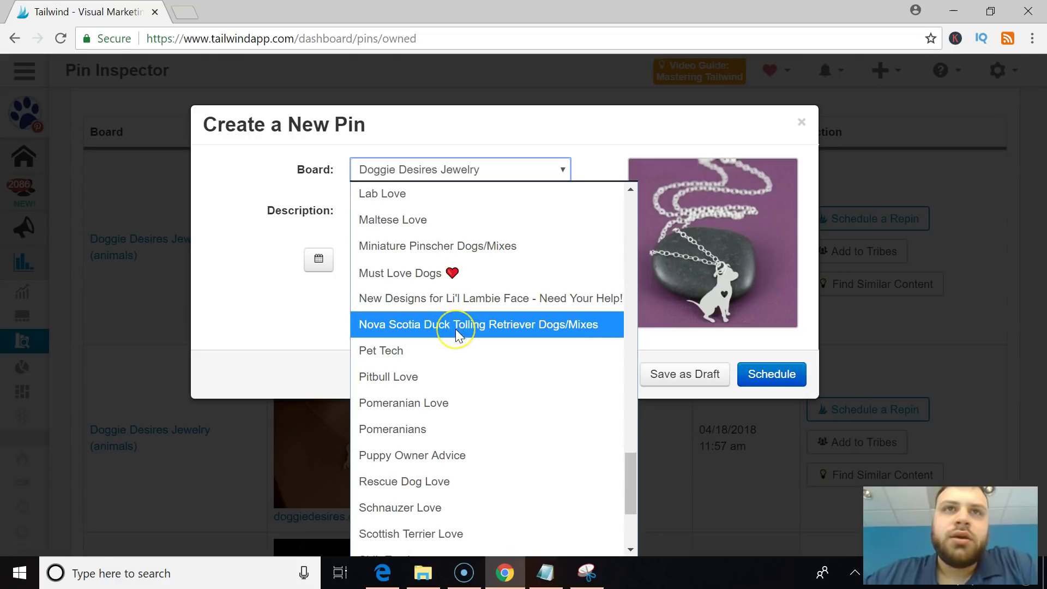
pyautogui.scroll(-3, 457, 335)
pyautogui.scroll(17, 457, 335)
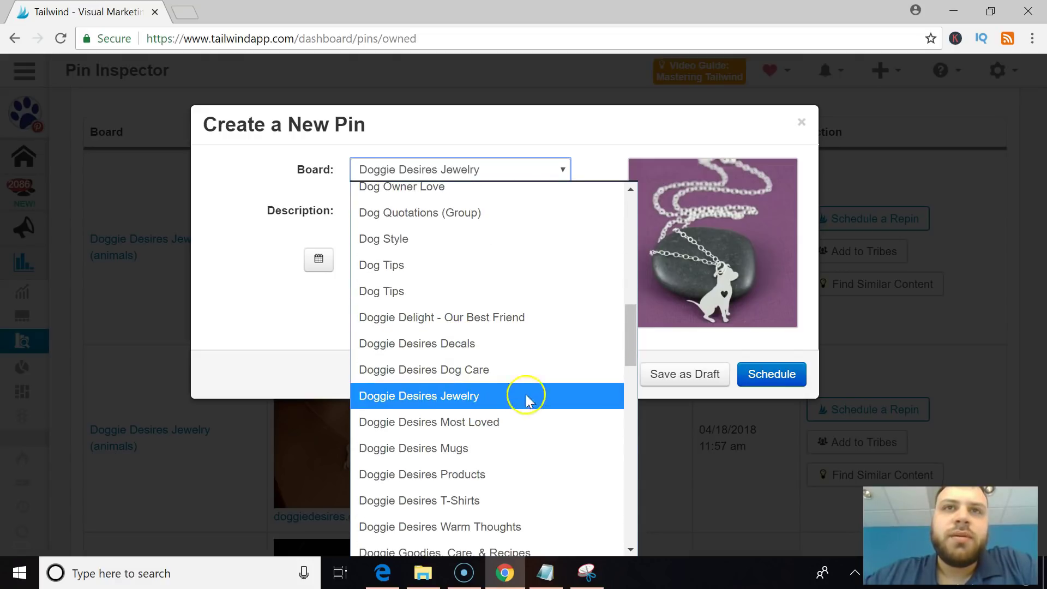
pyautogui.click(507, 397)
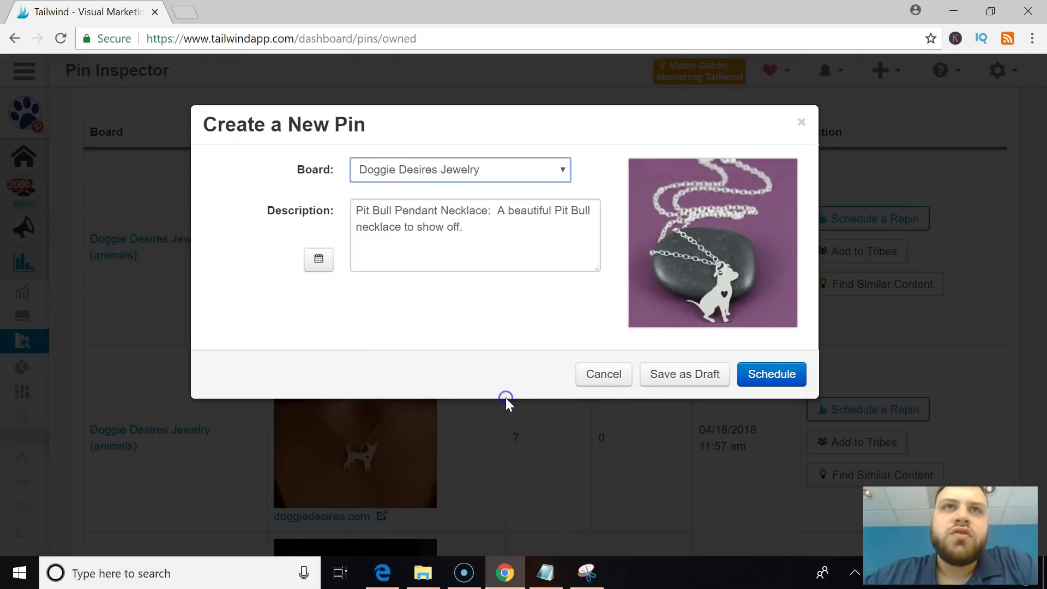
# Try to schedule the necklace repin for July 18, 2018 at 4:25 PM
pyautogui.click(319, 259)
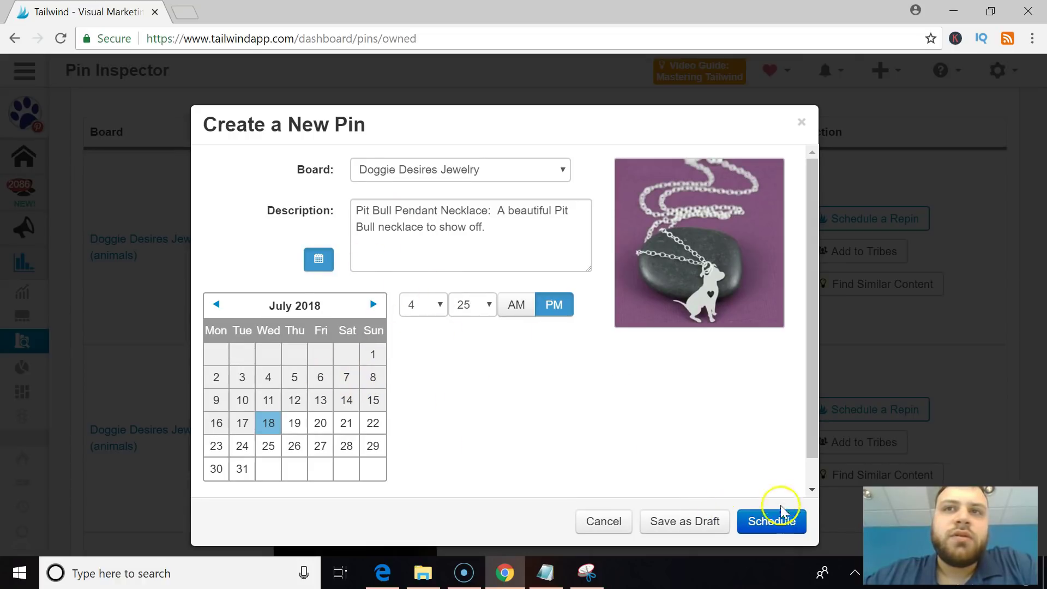
pyautogui.click(743, 522)
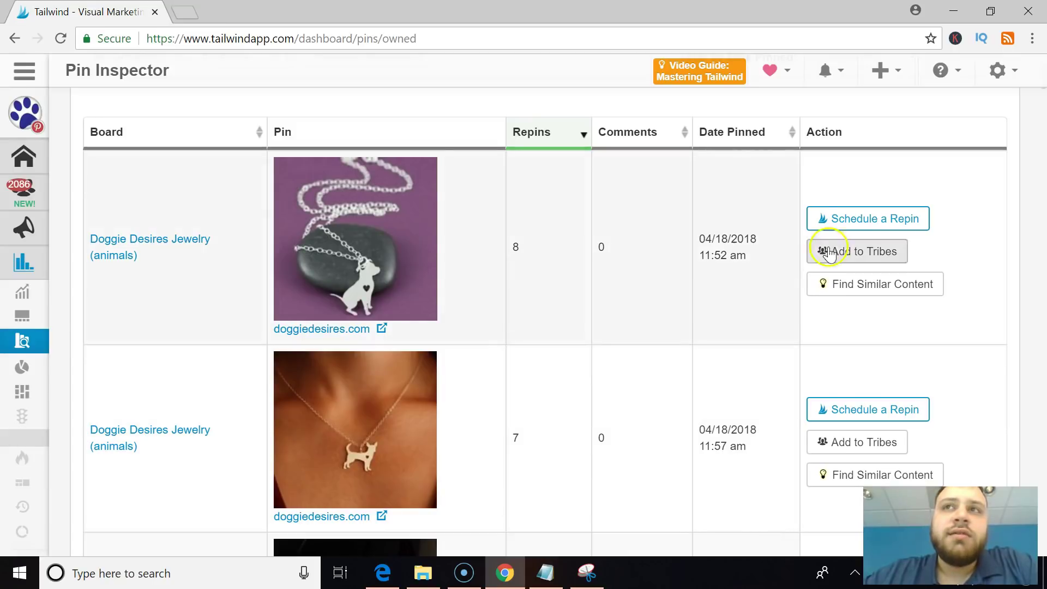
pyautogui.click(844, 232)
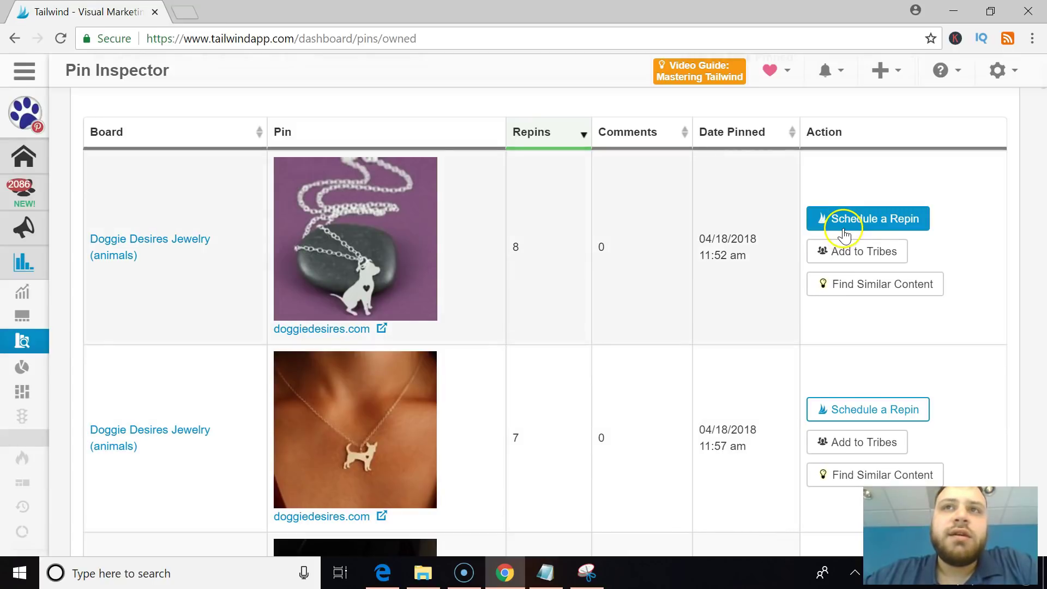
# Glance at Board Insights, and reopen the Publisher's Scheduled Pins to check the queue, suggested pins and upcoming time slots
pyautogui.moveTo(65, 289)
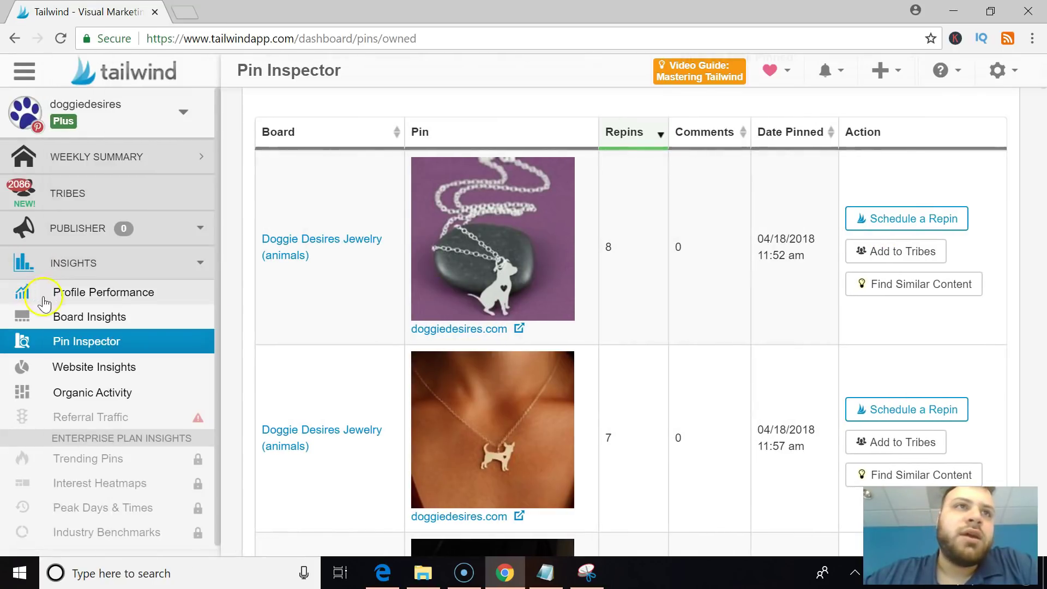
pyautogui.click(97, 294)
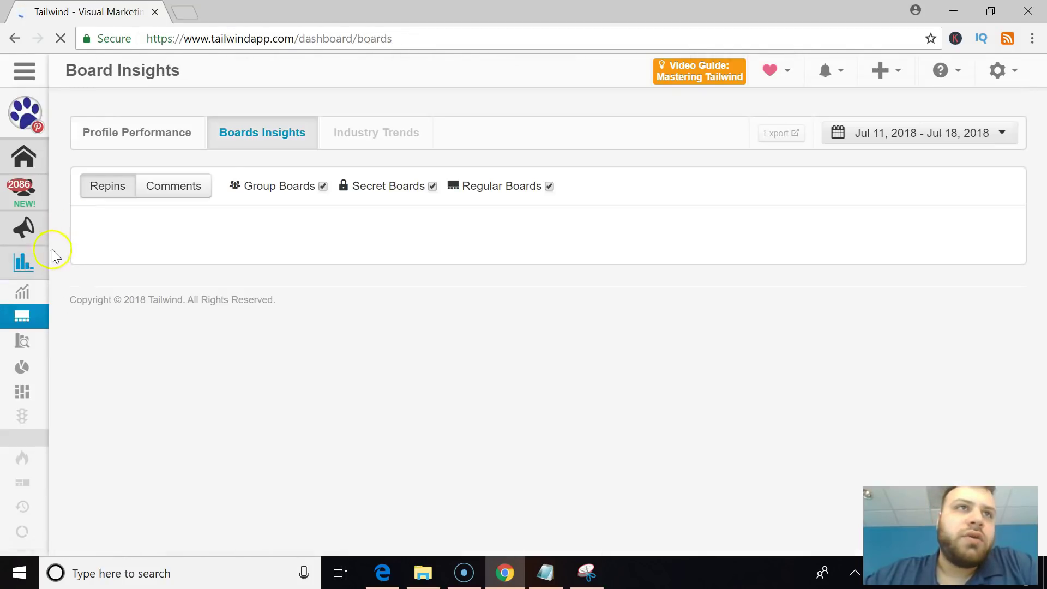
pyautogui.moveTo(51, 232)
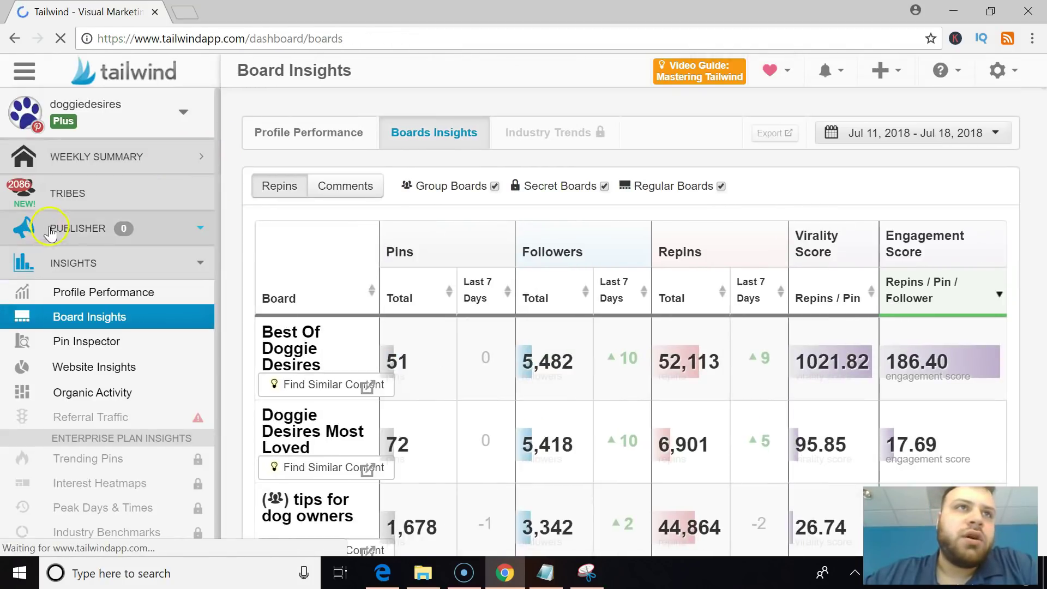
pyautogui.click(84, 229)
pyautogui.click(114, 276)
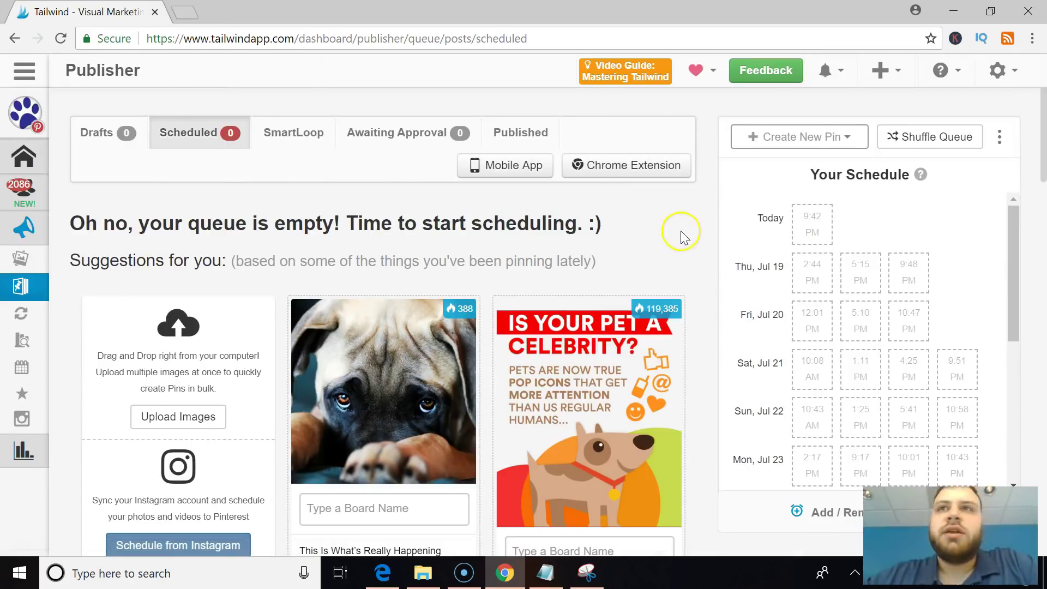
pyautogui.scroll(-5, 876, 292)
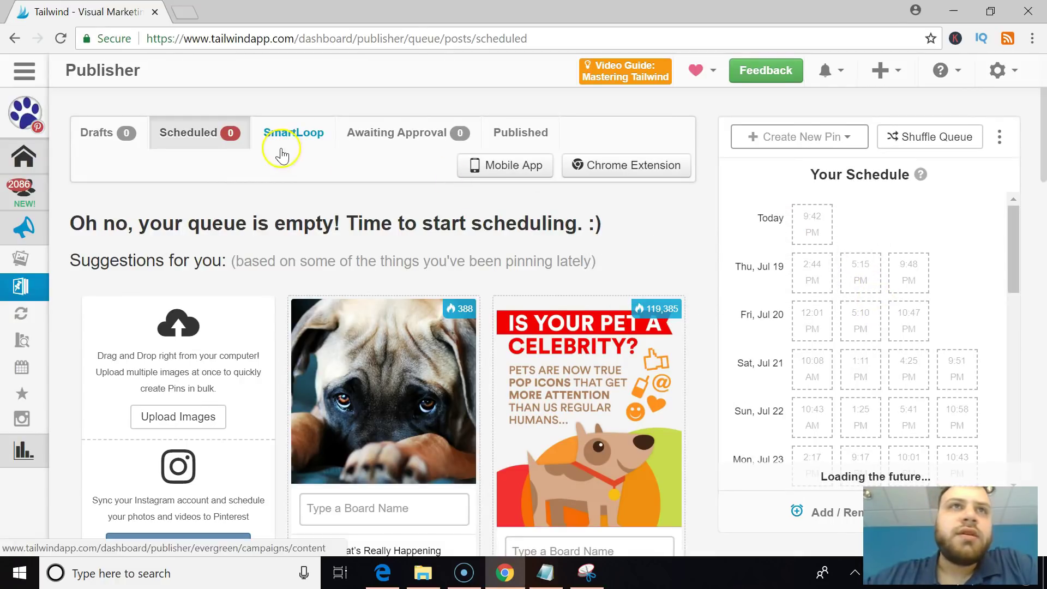
pyautogui.scroll(-2, 227, 219)
pyautogui.scroll(2, 226, 221)
pyautogui.click(209, 135)
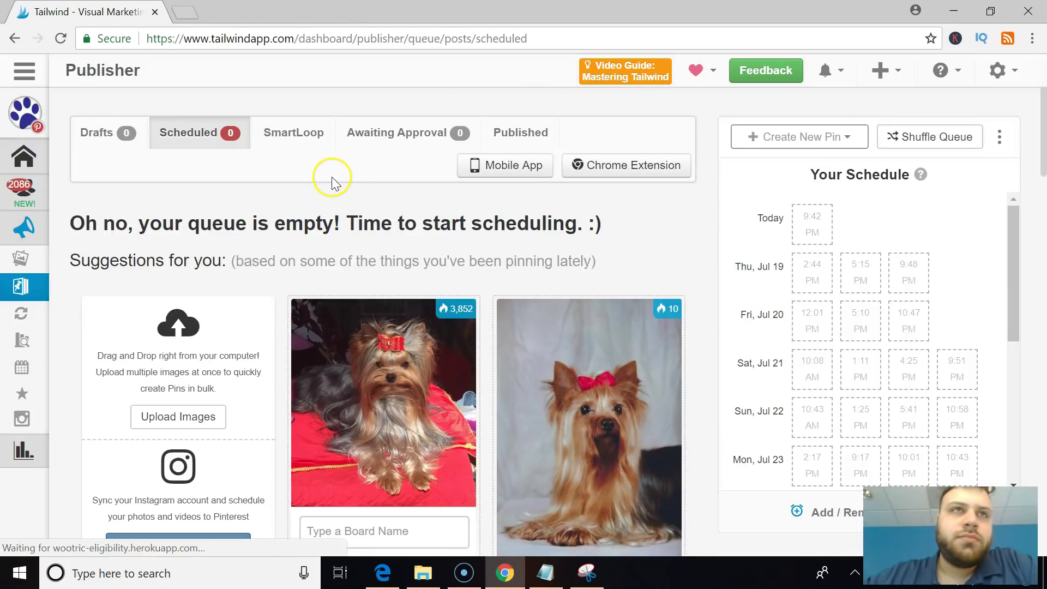
# Open the Publisher's published pins and examine their boards, repins, comments and pinning dates
pyautogui.moveTo(33, 284)
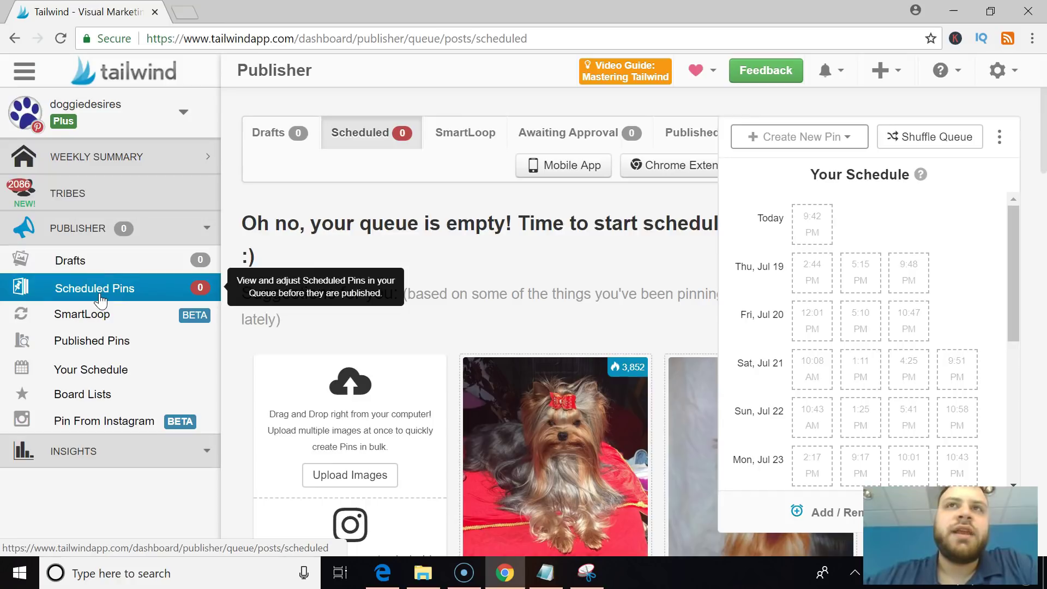
pyautogui.click(530, 132)
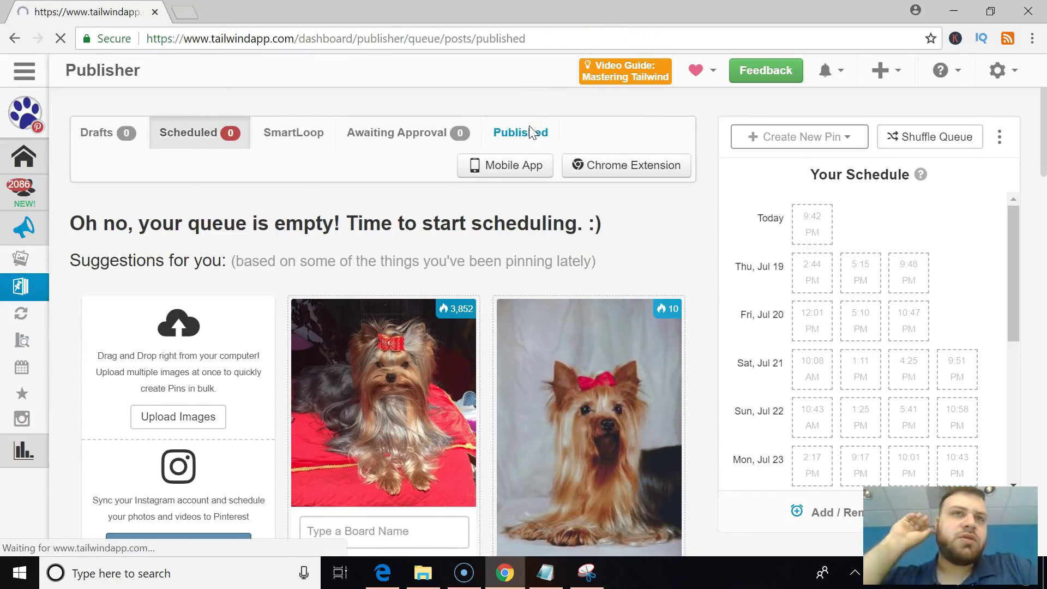
pyautogui.scroll(-7, 469, 336)
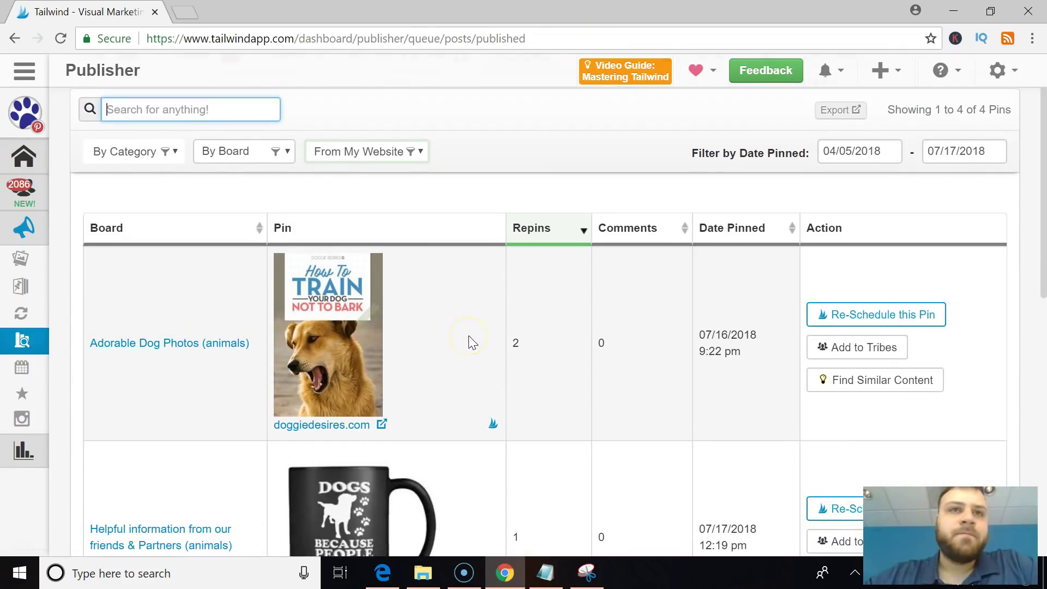
pyautogui.scroll(-3, 472, 342)
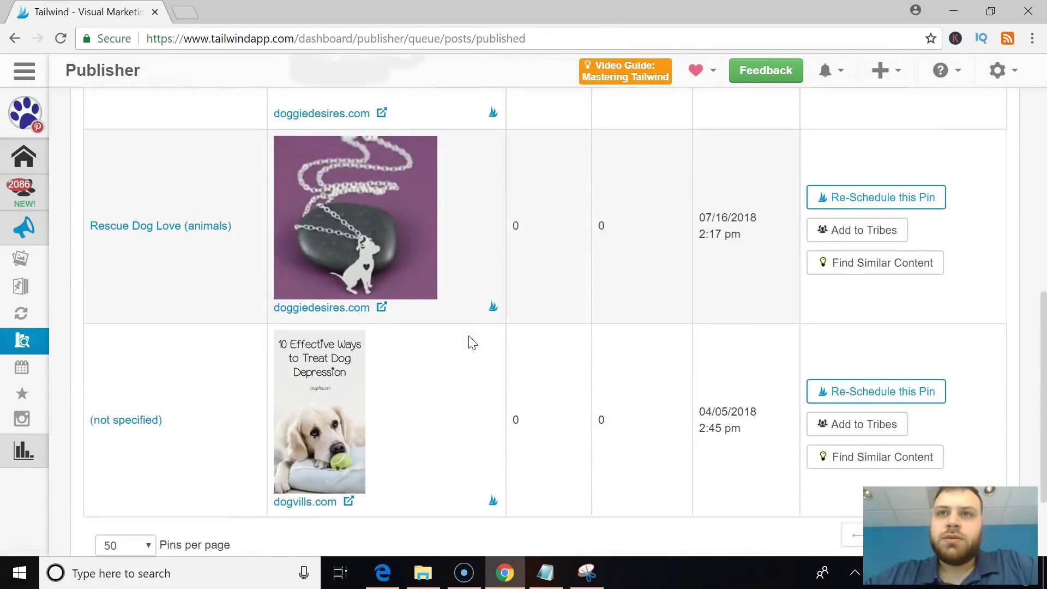
pyautogui.scroll(4, 472, 343)
pyautogui.scroll(-6, 472, 343)
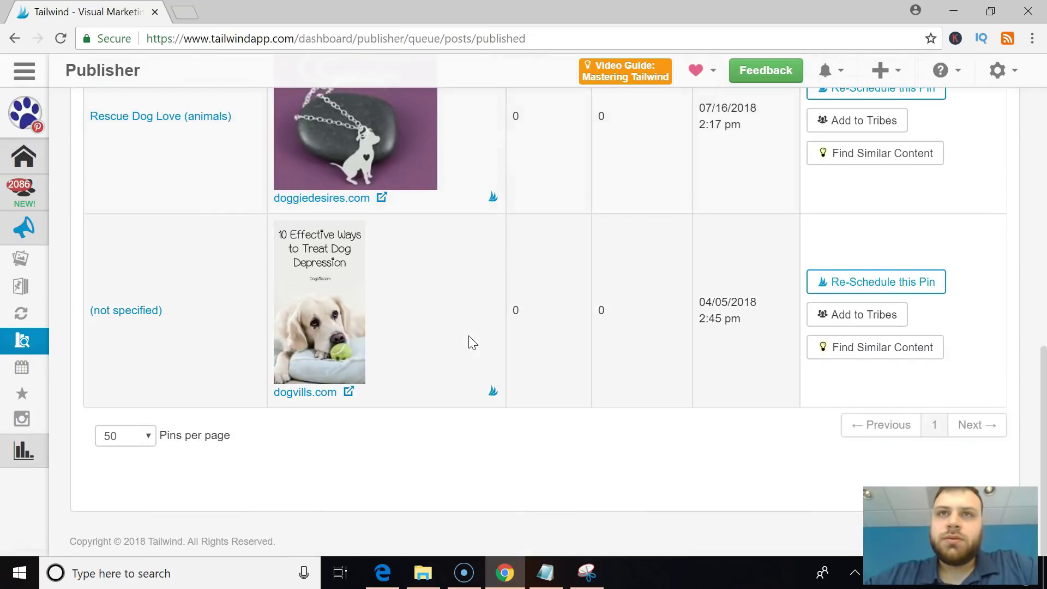
pyautogui.scroll(12, 472, 343)
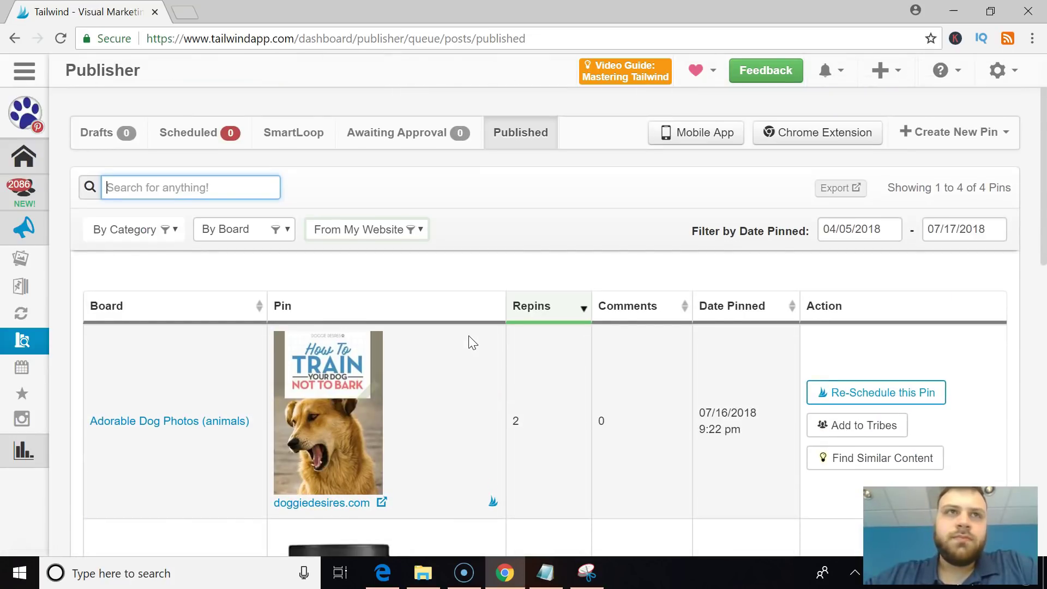
pyautogui.scroll(-5, 539, 246)
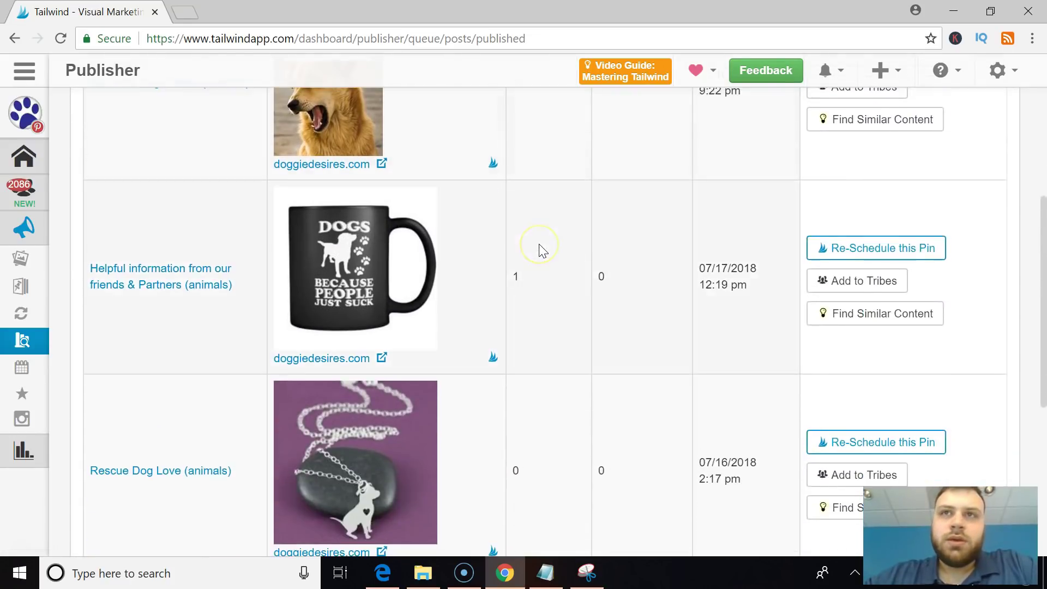
pyautogui.scroll(-4, 539, 249)
pyautogui.scroll(10, 538, 248)
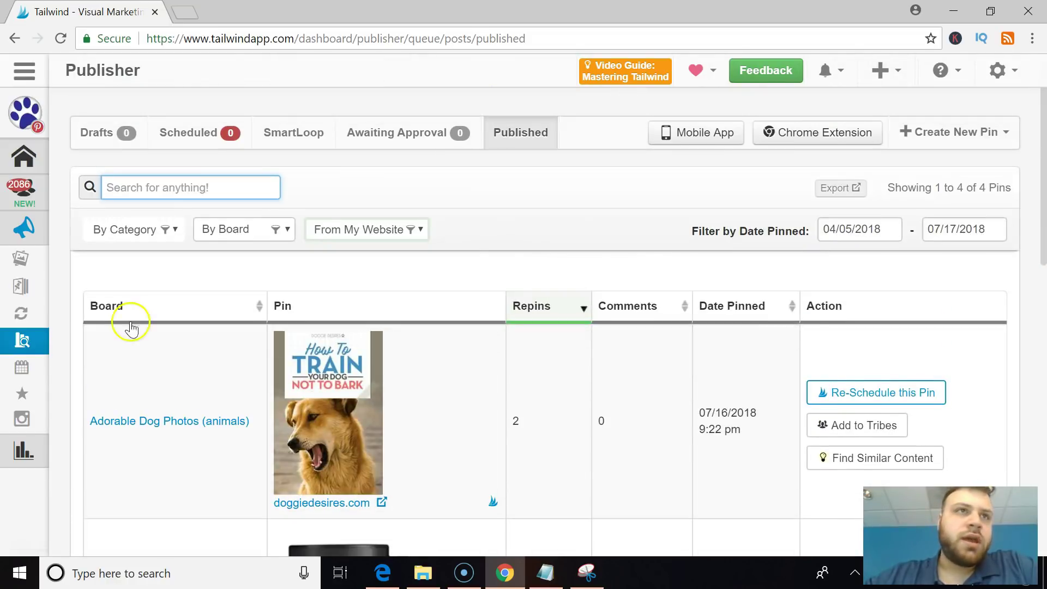
# Open the Pin Inspector from Insights and locate the LOVE dachshund decal pin in the pin table
pyautogui.moveTo(15, 302)
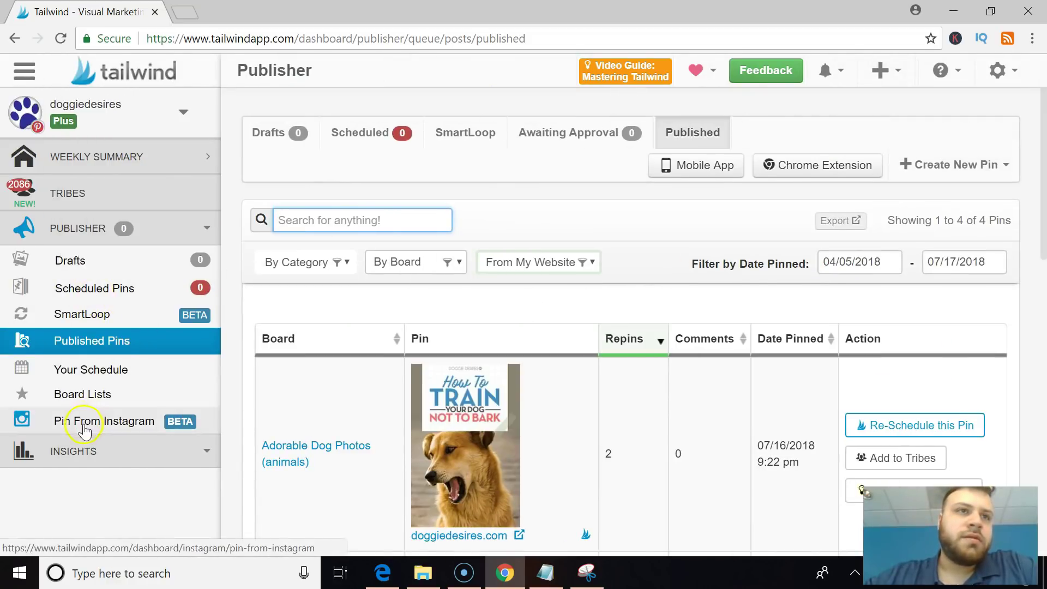
pyautogui.click(93, 453)
pyautogui.scroll(-3, 90, 457)
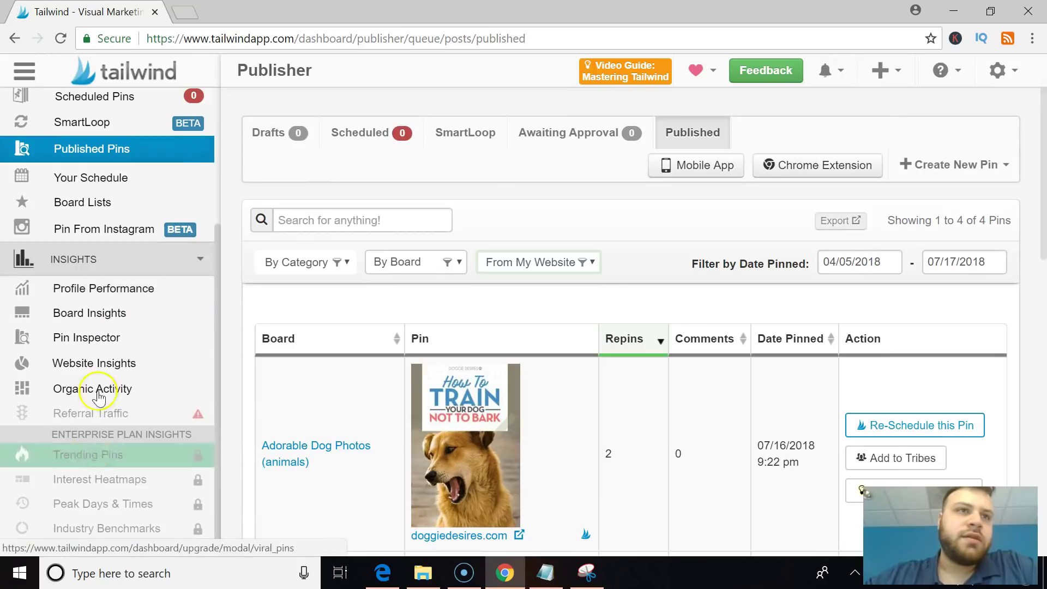
pyautogui.click(120, 310)
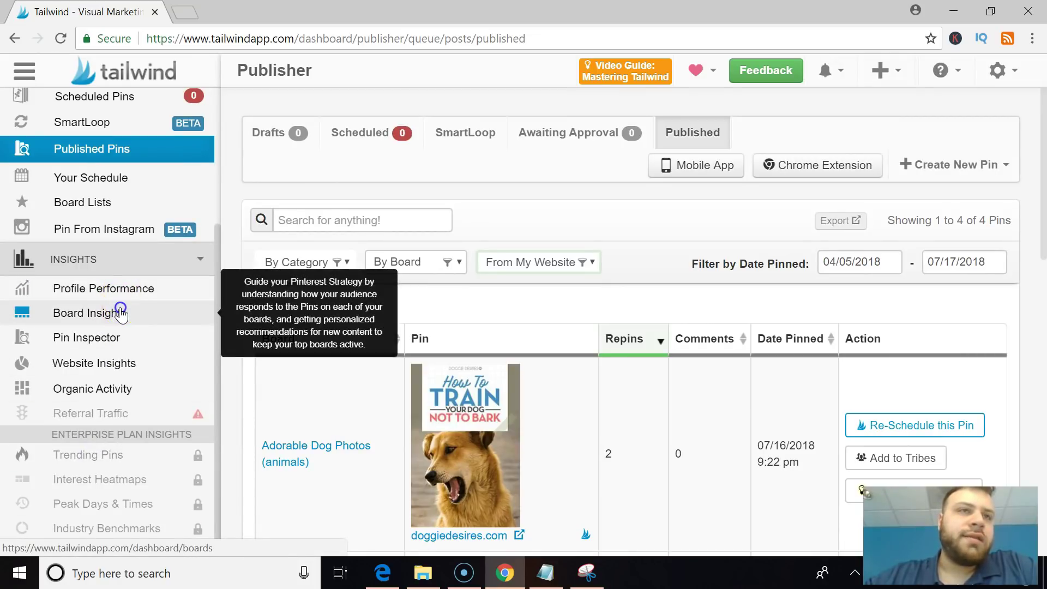
pyautogui.click(123, 339)
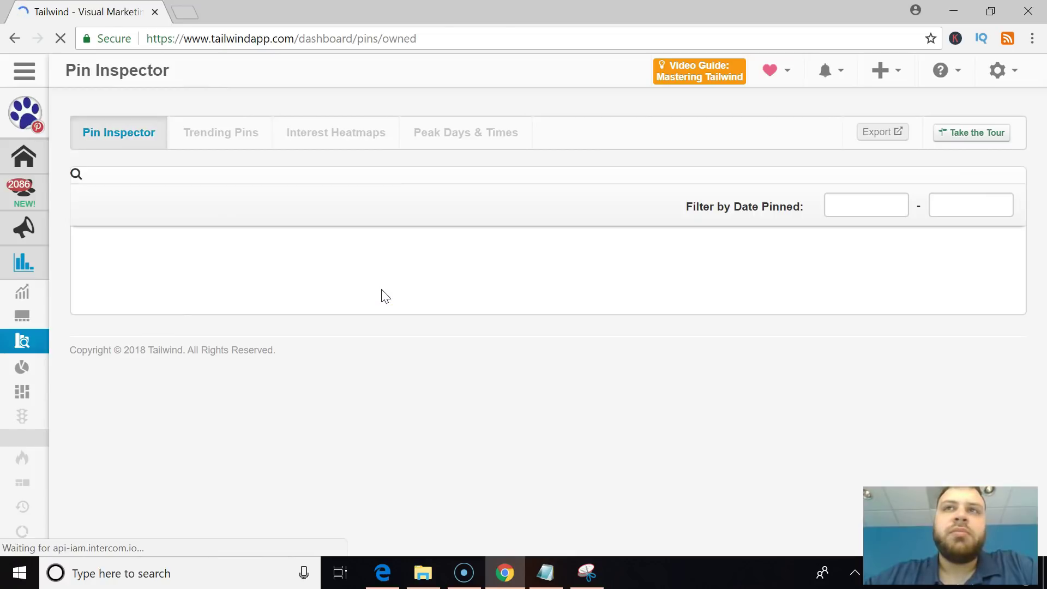
pyautogui.scroll(-15, 381, 294)
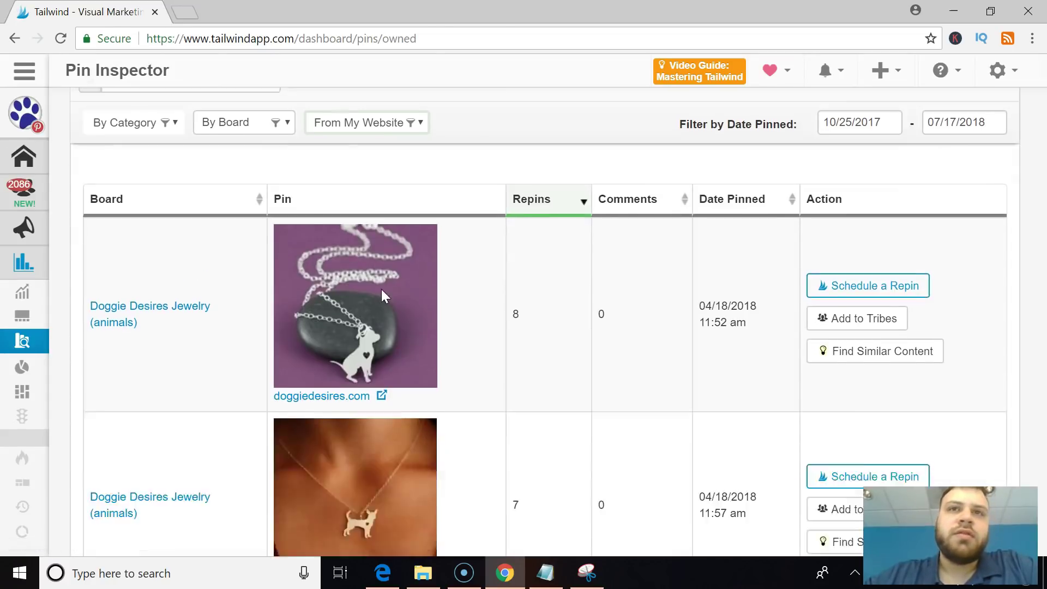
pyautogui.scroll(-3, 381, 295)
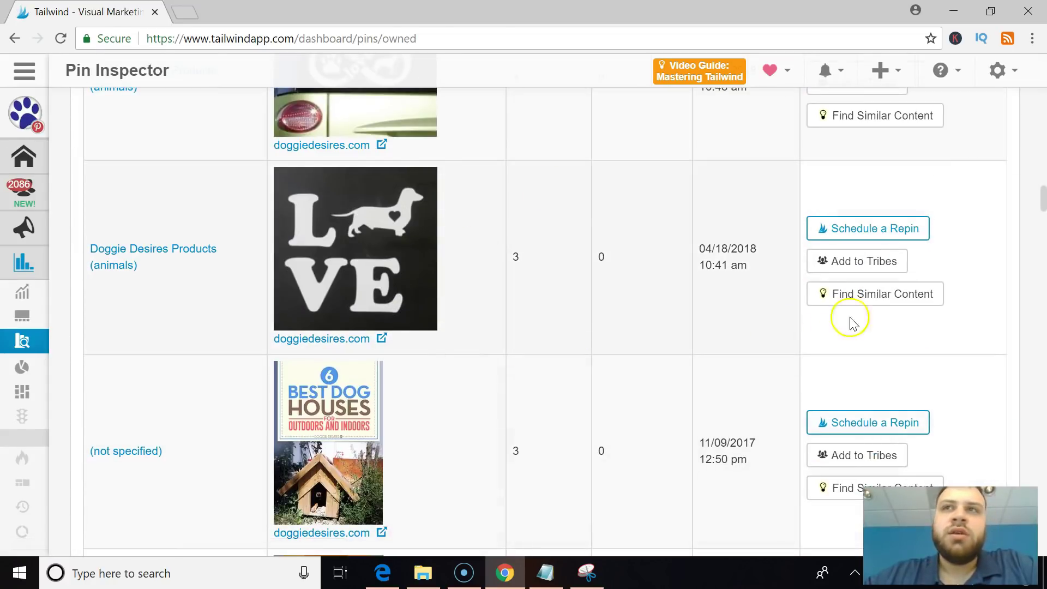
# Schedule a repin of the LOVE dachshund decal to the Doggie Desires Products board for July 18, 2018 at 10:19 PM
pyautogui.click(861, 228)
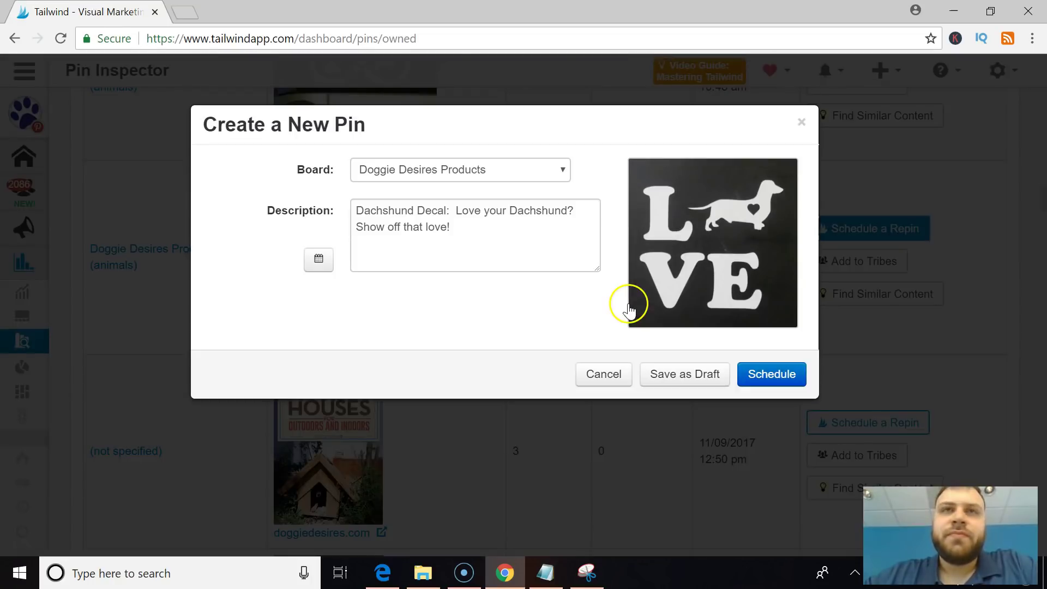
pyautogui.click(320, 262)
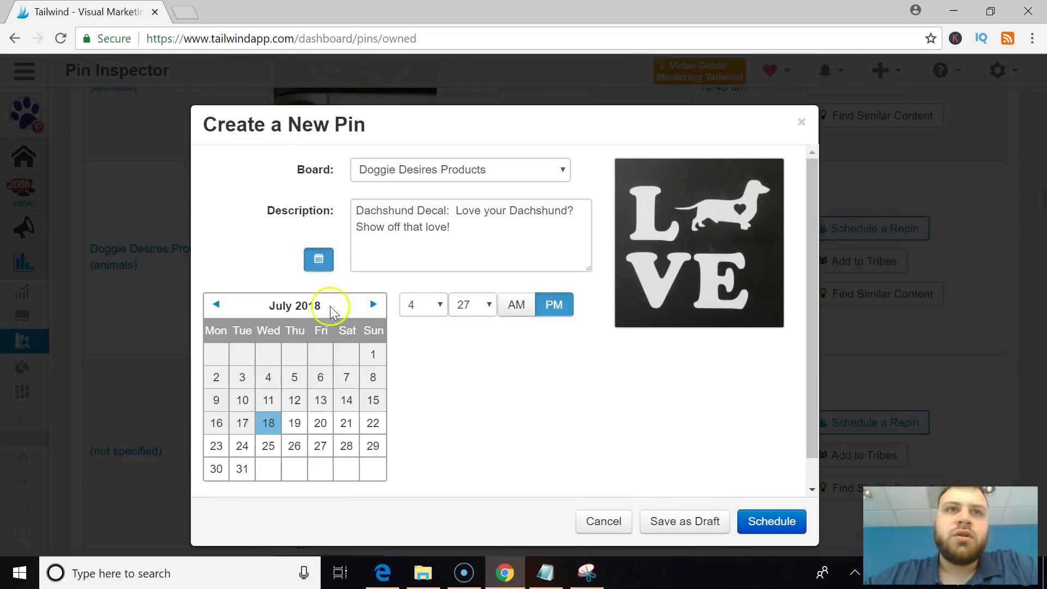
pyautogui.click(430, 304)
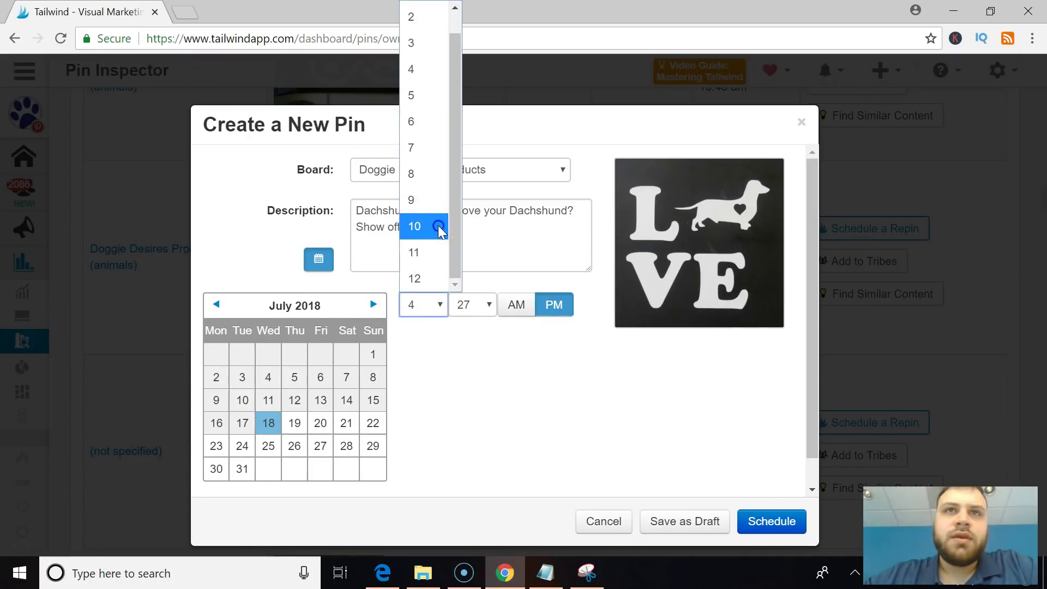
pyautogui.click(437, 224)
pyautogui.click(474, 306)
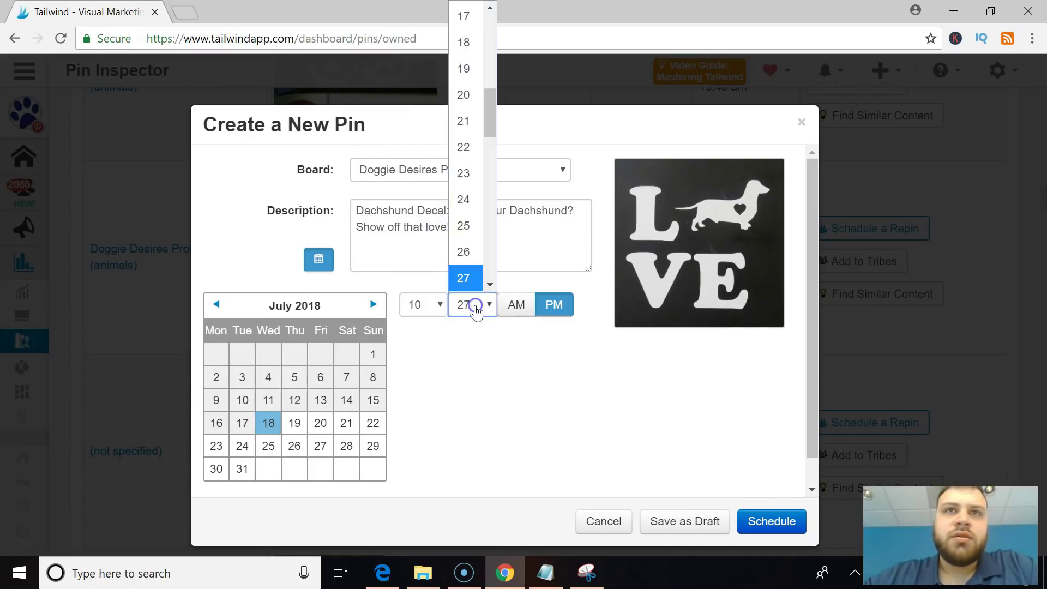
pyautogui.click(466, 69)
pyautogui.click(793, 537)
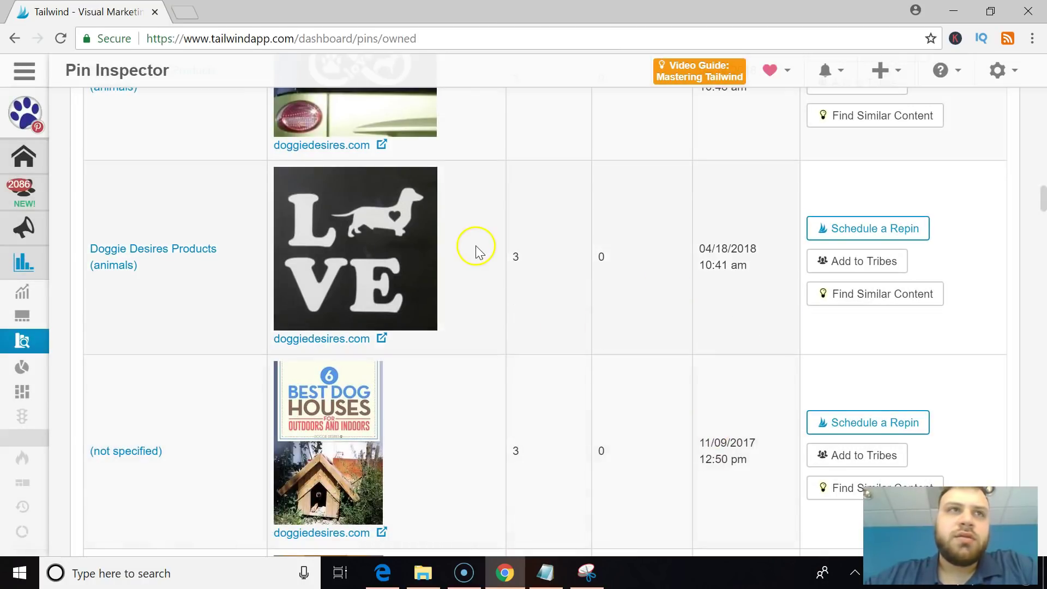
# Reopen the Publisher's Scheduled Pins to check the queue for the dachshund decal repin
pyautogui.scroll(4, 476, 252)
pyautogui.moveTo(24, 261)
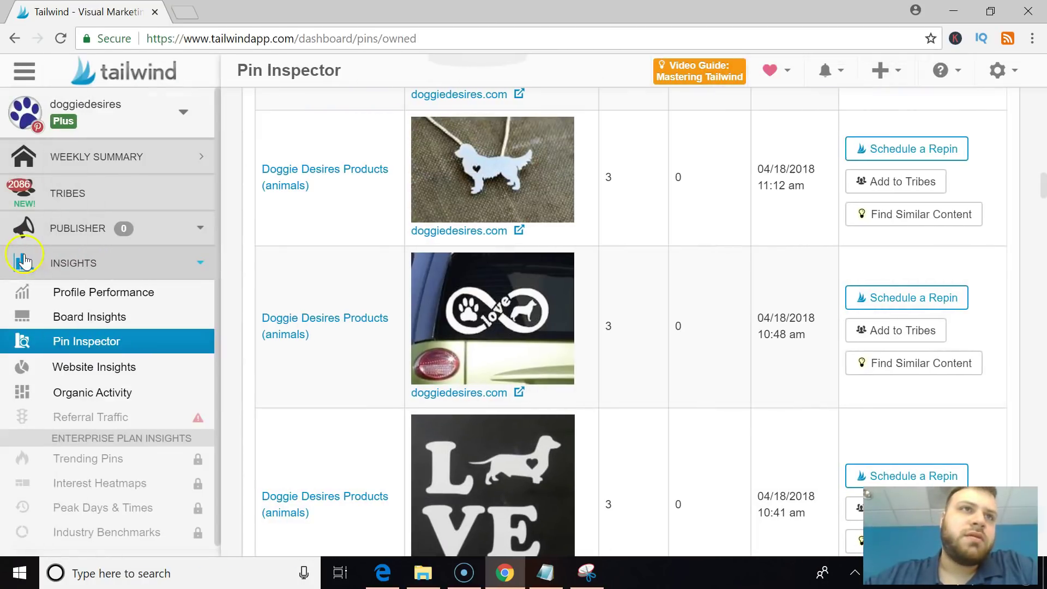
pyautogui.click(121, 227)
pyautogui.click(133, 277)
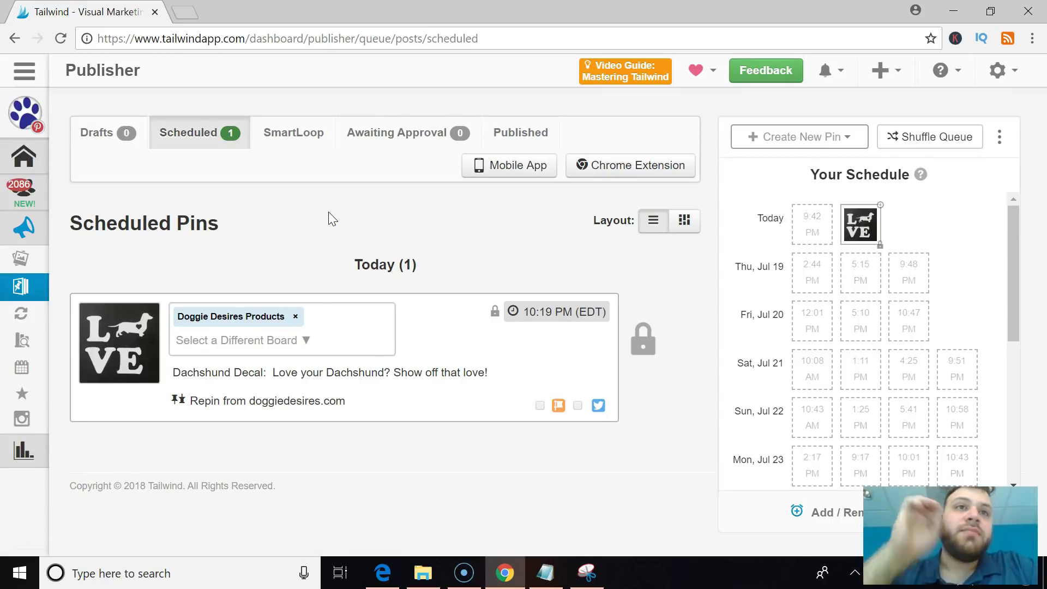
# Browse the boards available for the scheduled dachshund decal pin, switch it to the Cute Dogs board and save the change
pyautogui.click(301, 341)
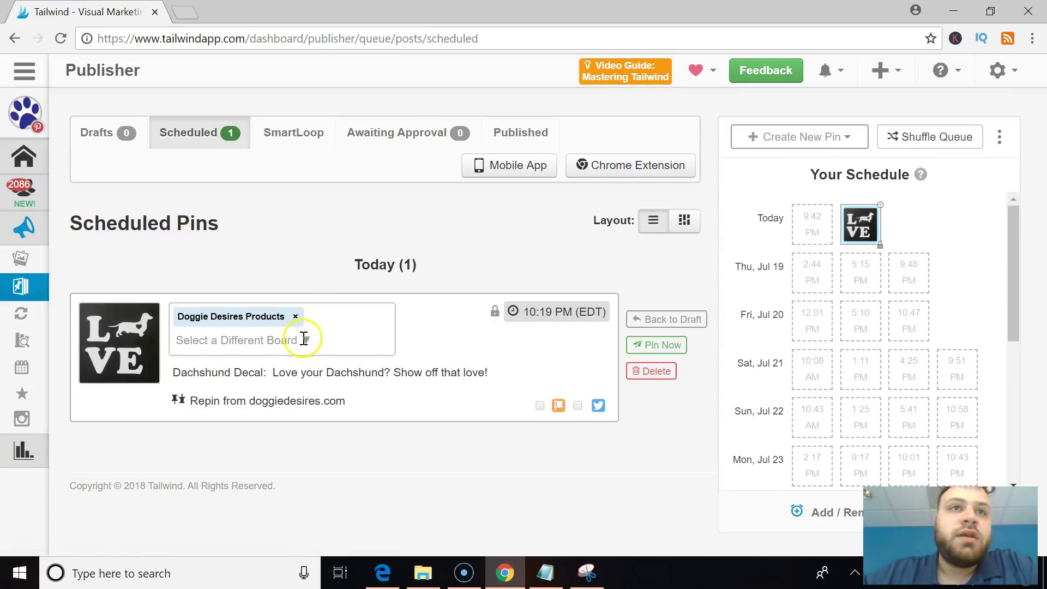
pyautogui.click(304, 339)
pyautogui.scroll(-2, 303, 426)
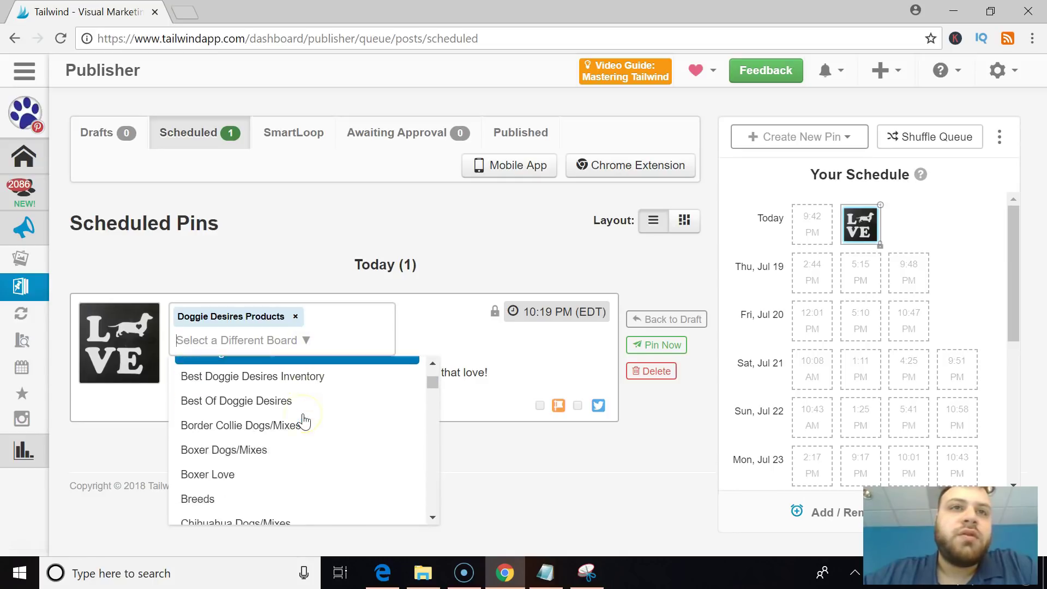
pyautogui.scroll(2, 303, 423)
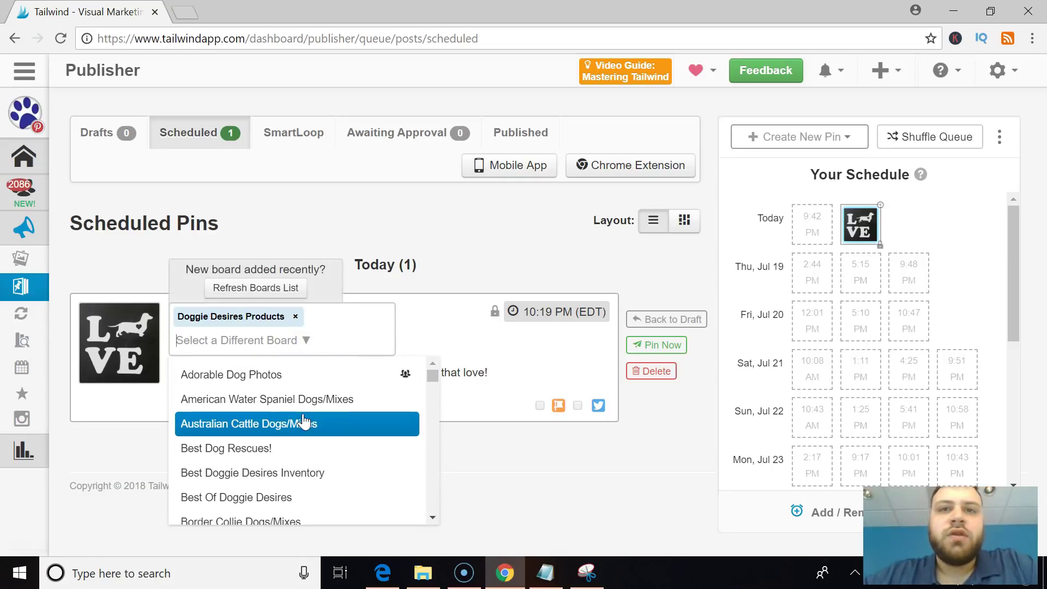
pyautogui.click(351, 403)
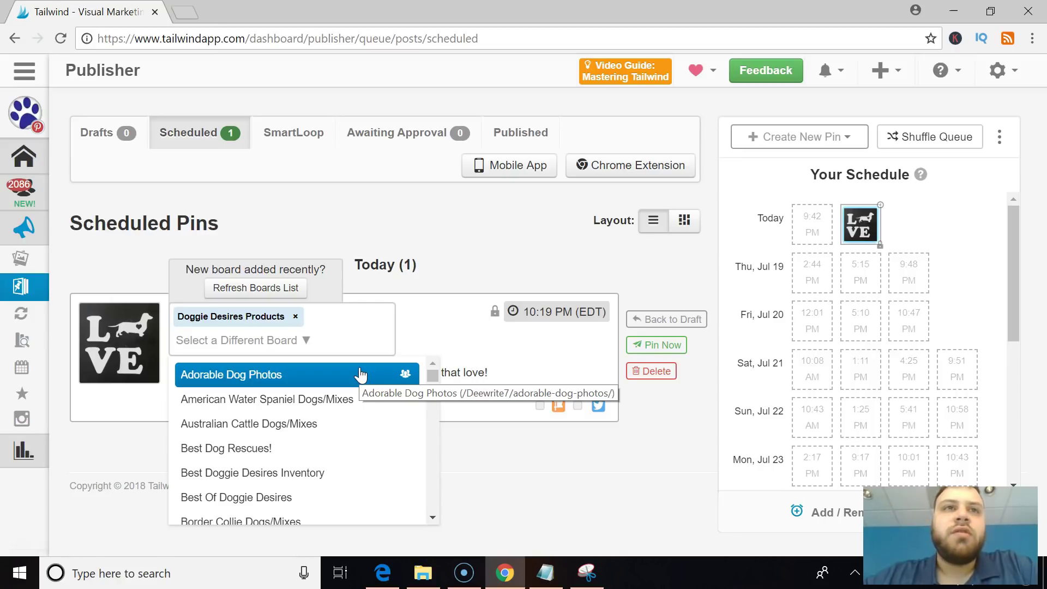
pyautogui.scroll(-7, 338, 440)
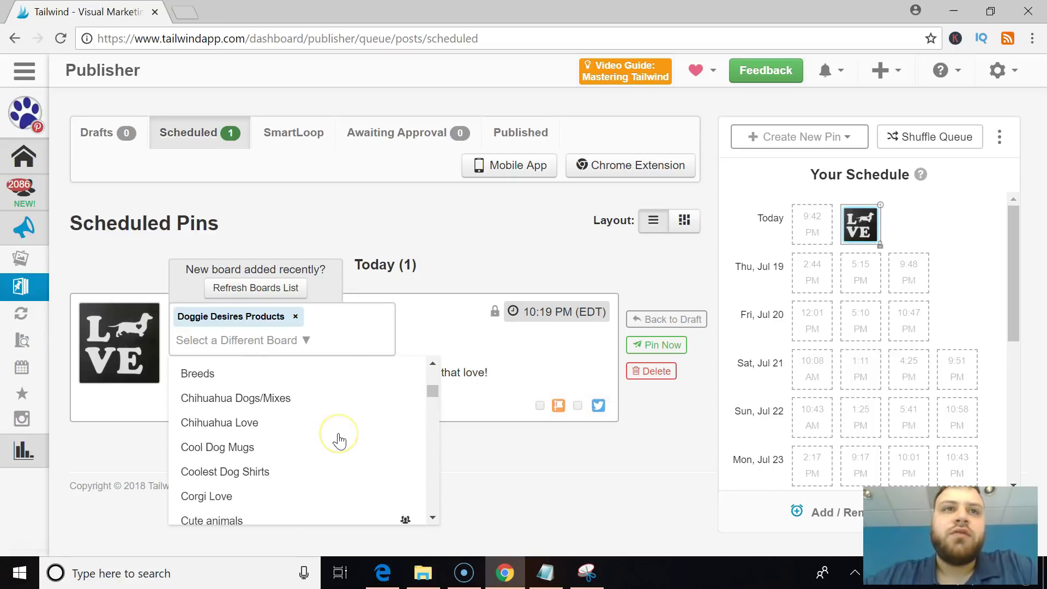
pyautogui.scroll(-4, 338, 440)
pyautogui.scroll(5, 336, 439)
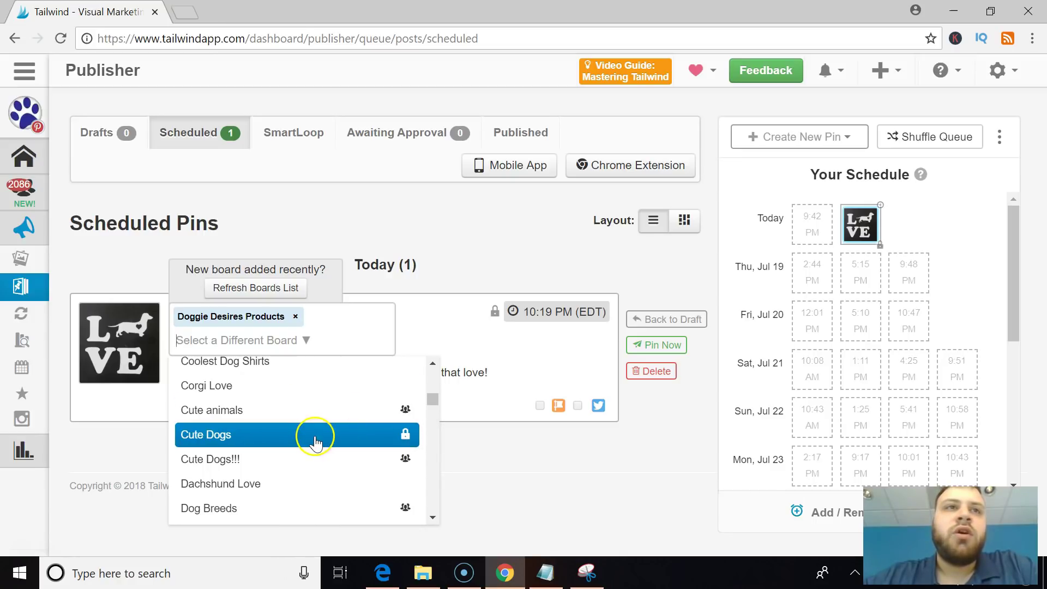
pyautogui.click(316, 438)
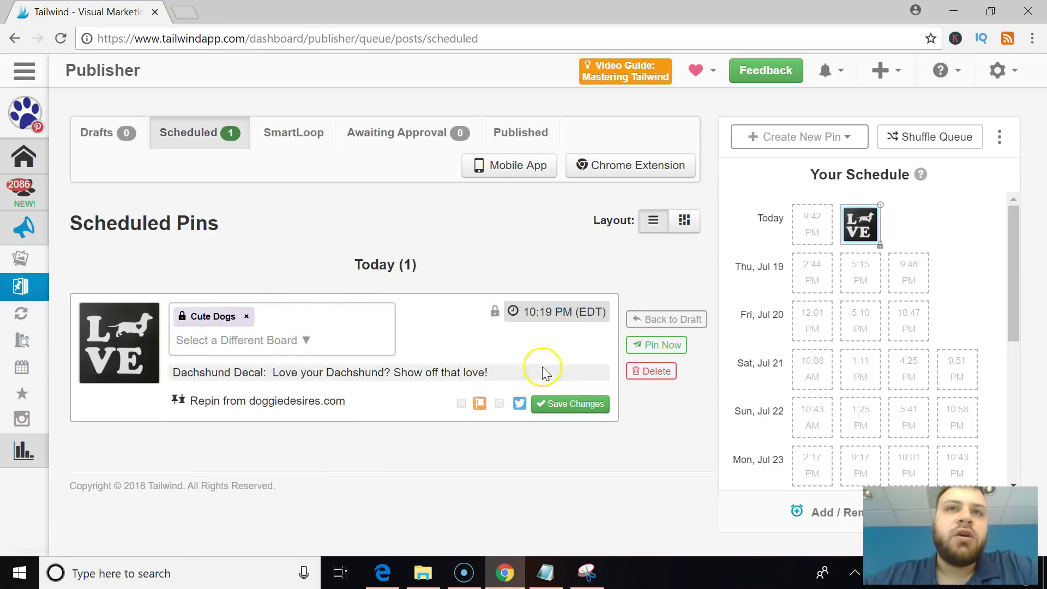
pyautogui.click(559, 403)
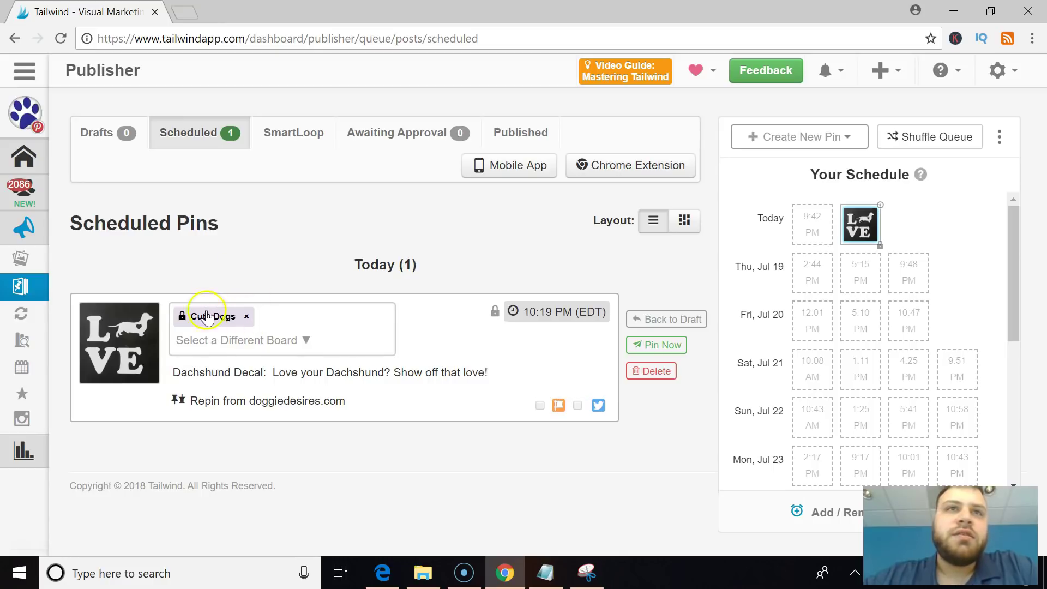
# Assign the scheduled dachshund decal pin to the Dog Breeds group board and save the change
pyautogui.click(294, 349)
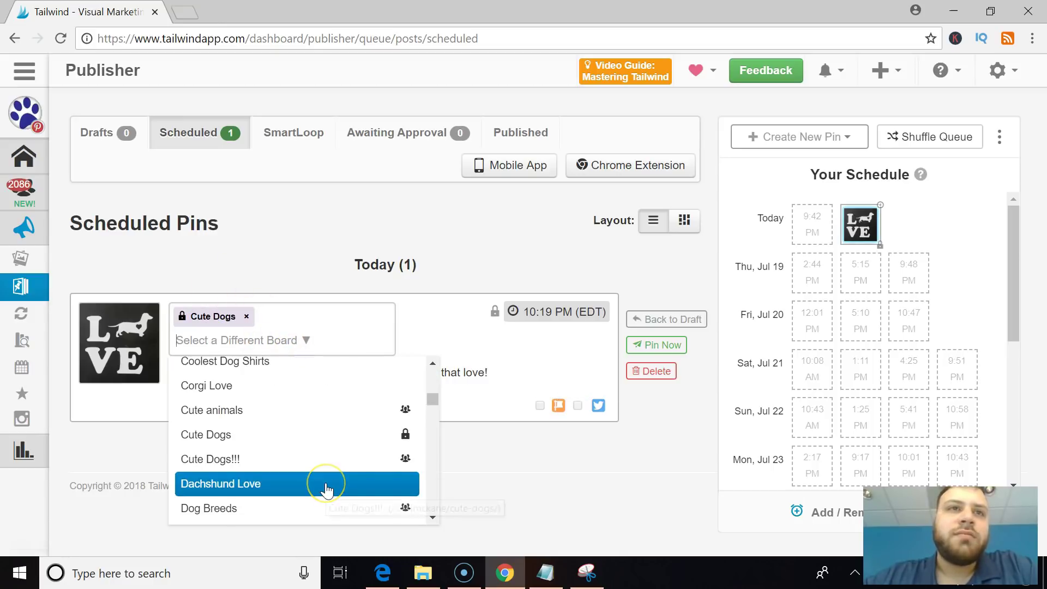
pyautogui.scroll(-3, 326, 489)
pyautogui.scroll(1, 325, 488)
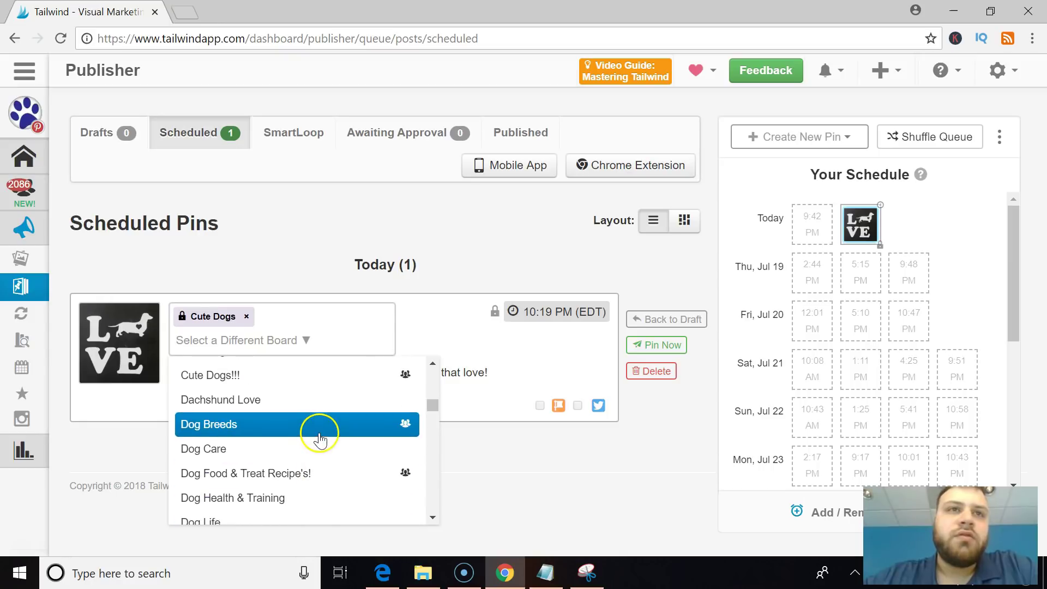
pyautogui.click(319, 432)
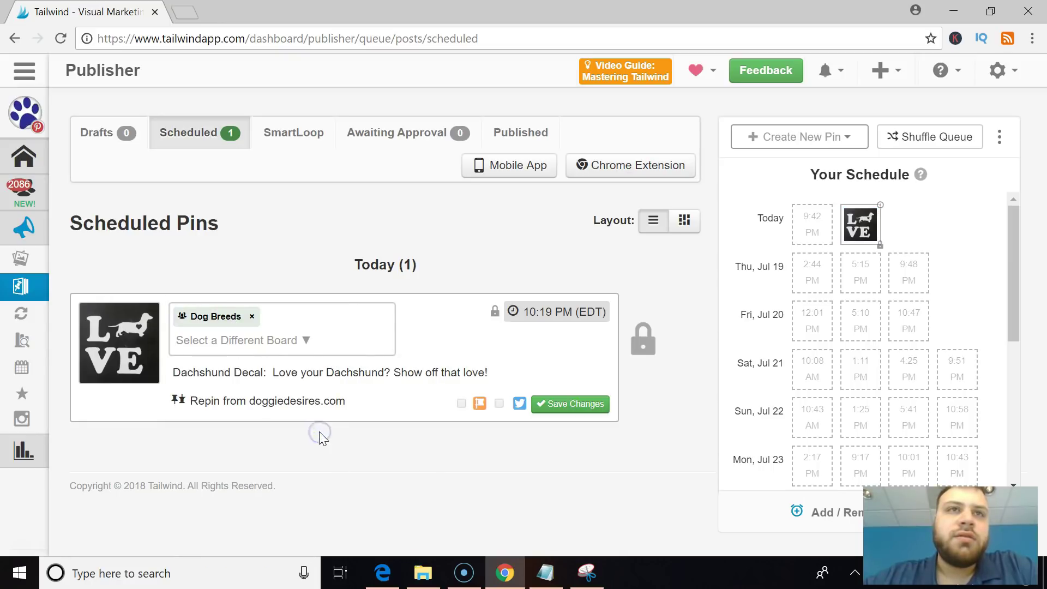
pyautogui.click(555, 407)
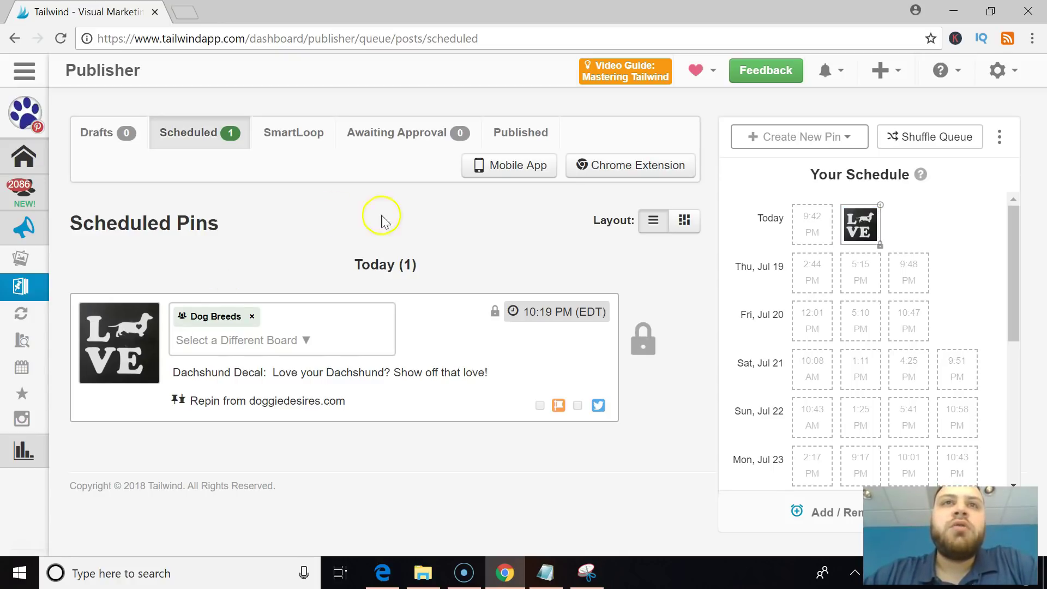
# Open the Profile Performance insights and review the follower growth chart and the scores beneath it
pyautogui.moveTo(21, 357)
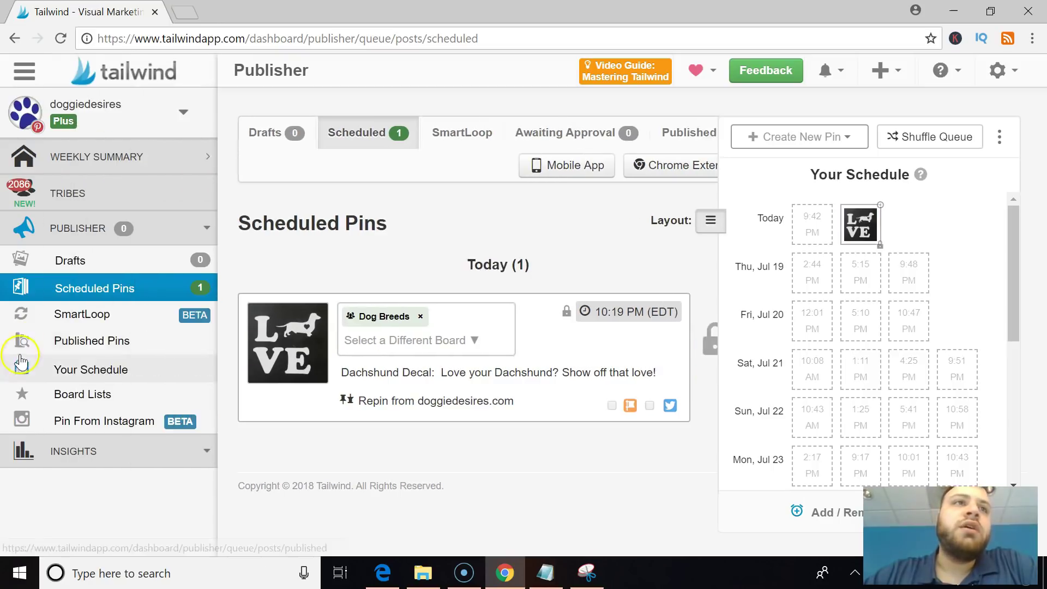
pyautogui.click(100, 456)
pyautogui.scroll(-3, 98, 456)
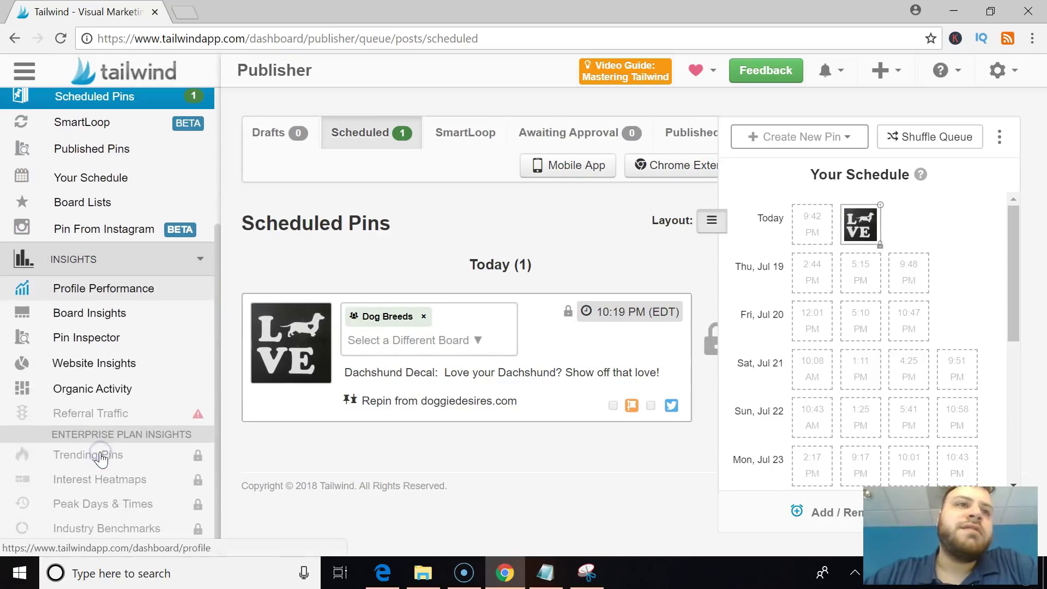
pyautogui.click(144, 297)
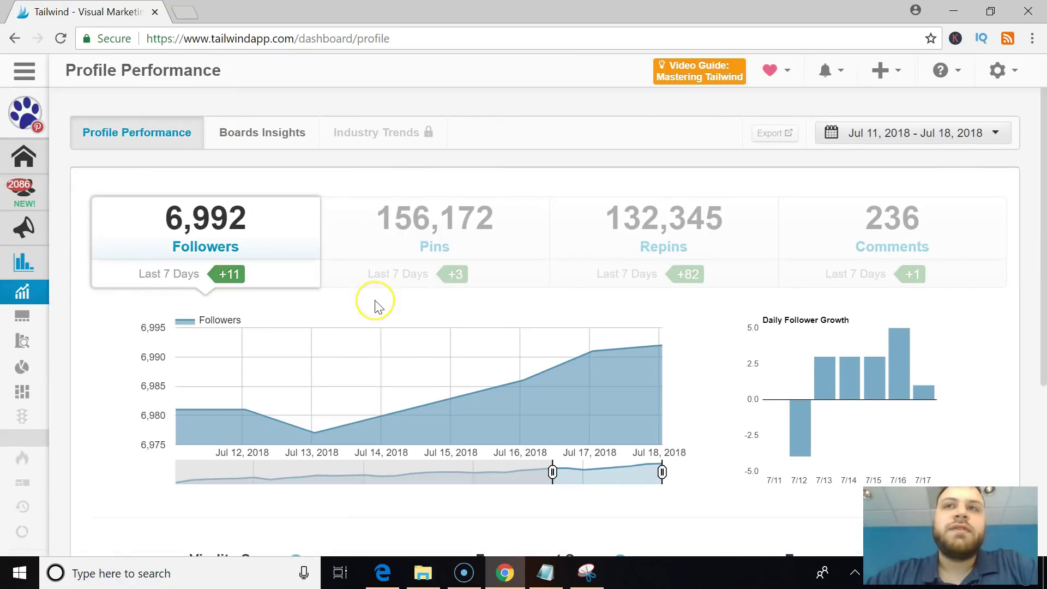
pyautogui.scroll(-5, 374, 304)
pyautogui.scroll(3, 379, 307)
# Open Website Insights for doggiedesires.com and examine the daily pin volume, trending topics and peak pinning activity
pyautogui.moveTo(39, 423)
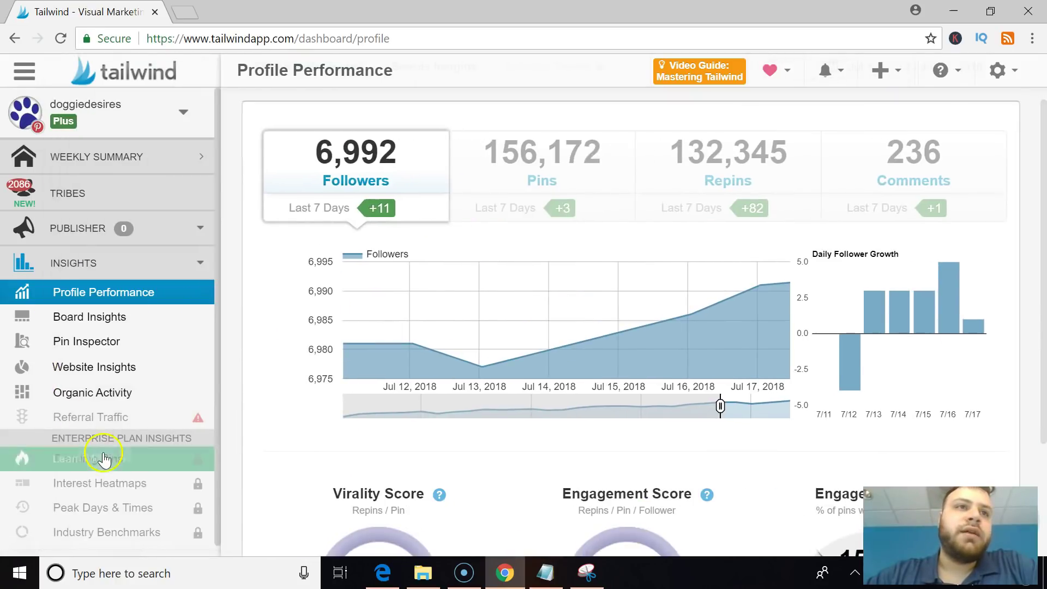
pyautogui.moveTo(120, 355)
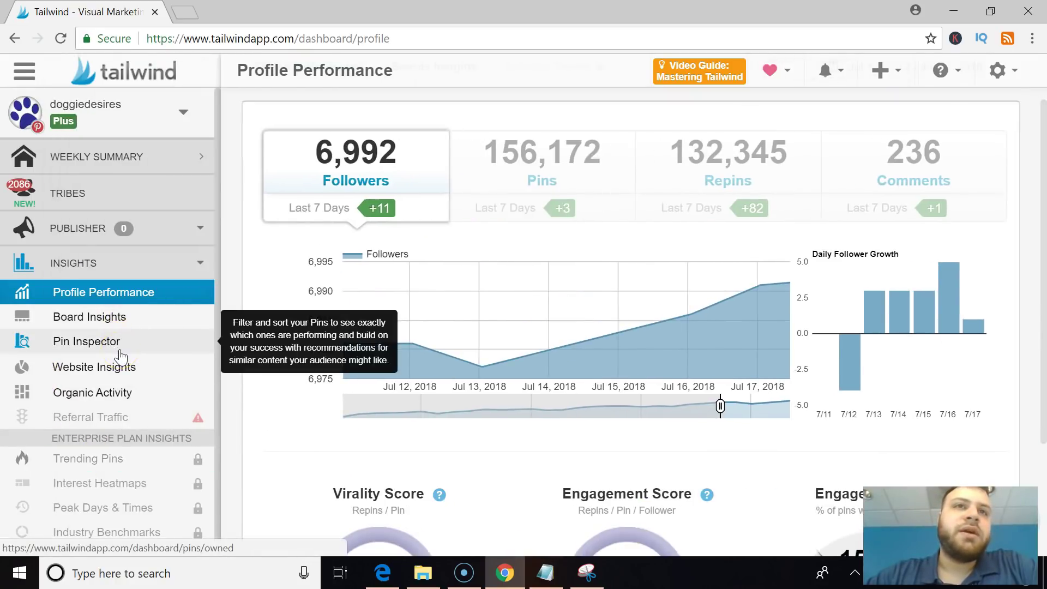
pyautogui.click(124, 407)
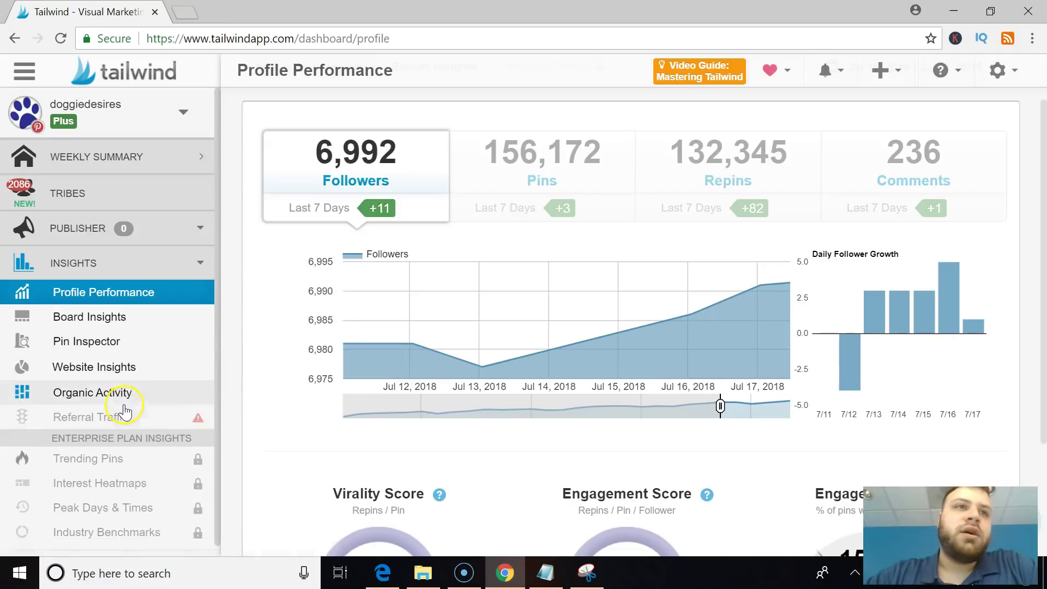
pyautogui.click(128, 365)
pyautogui.click(468, 371)
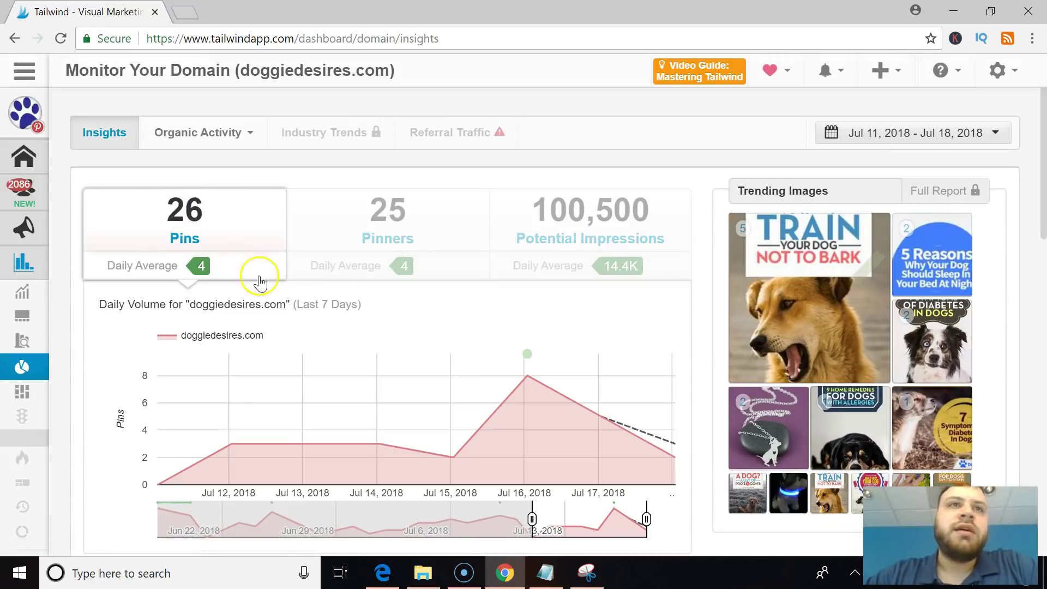
pyautogui.scroll(-10, 452, 259)
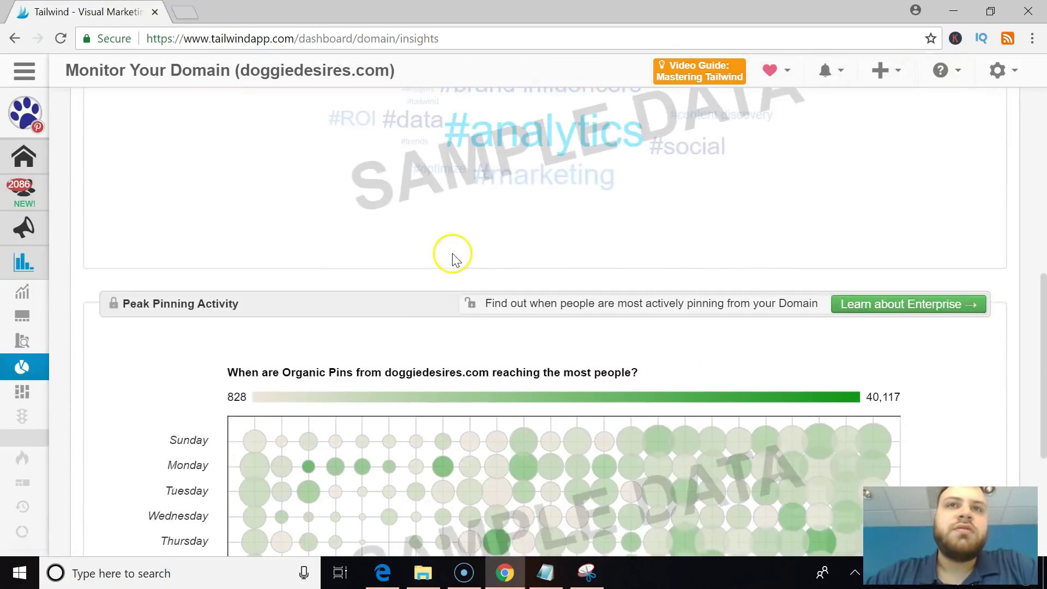
pyautogui.scroll(8, 453, 259)
pyautogui.scroll(-1, 451, 253)
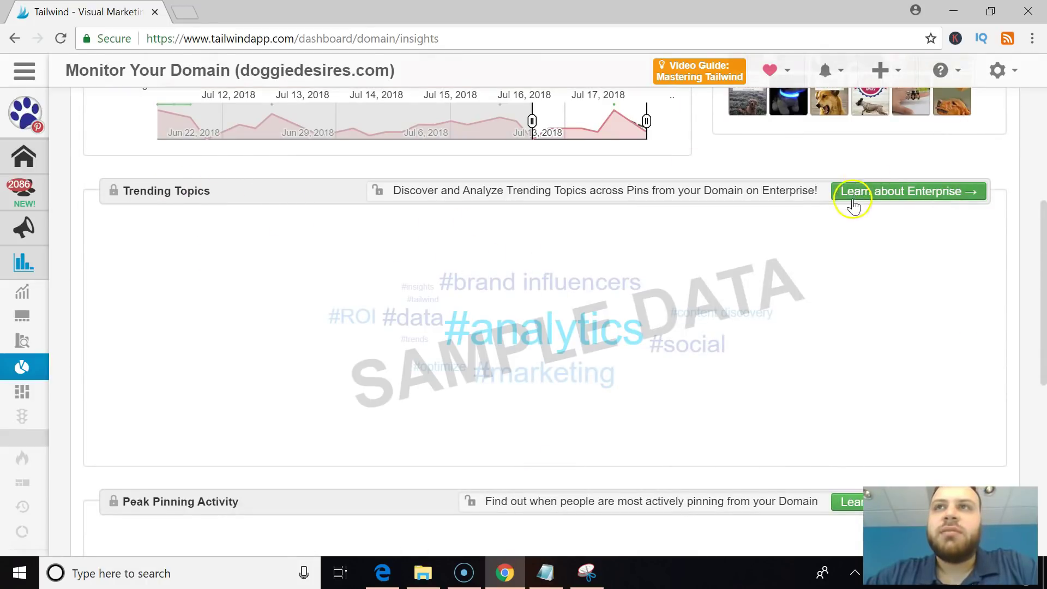
pyautogui.scroll(7, 692, 364)
pyautogui.scroll(-1, 692, 363)
pyautogui.scroll(1, 692, 364)
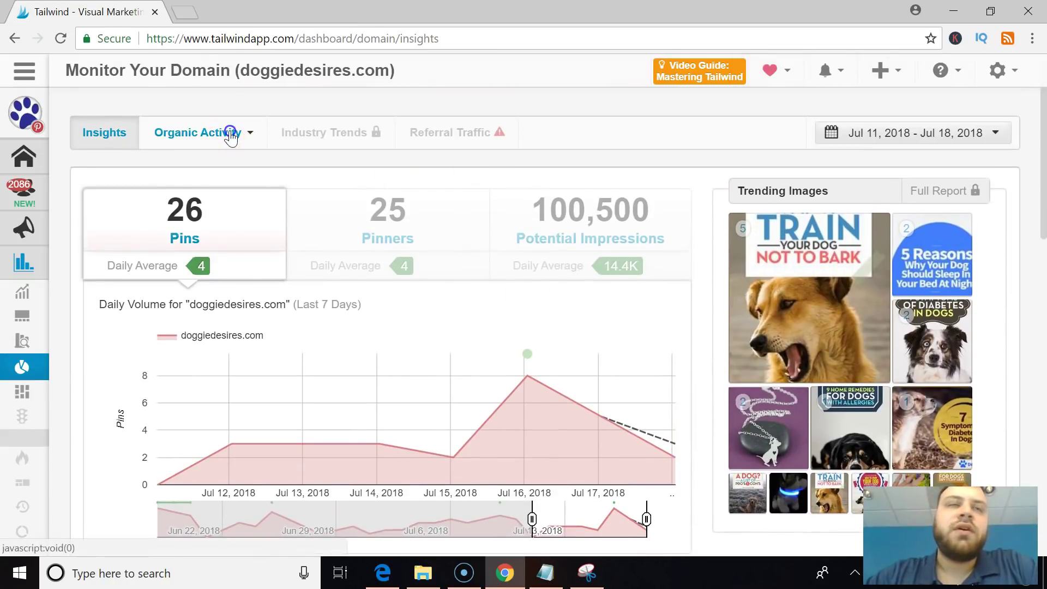
# Show the Latest Pins under Organic Activity for doggiedesires.com and look through the listed pins
pyautogui.click(229, 133)
pyautogui.click(234, 163)
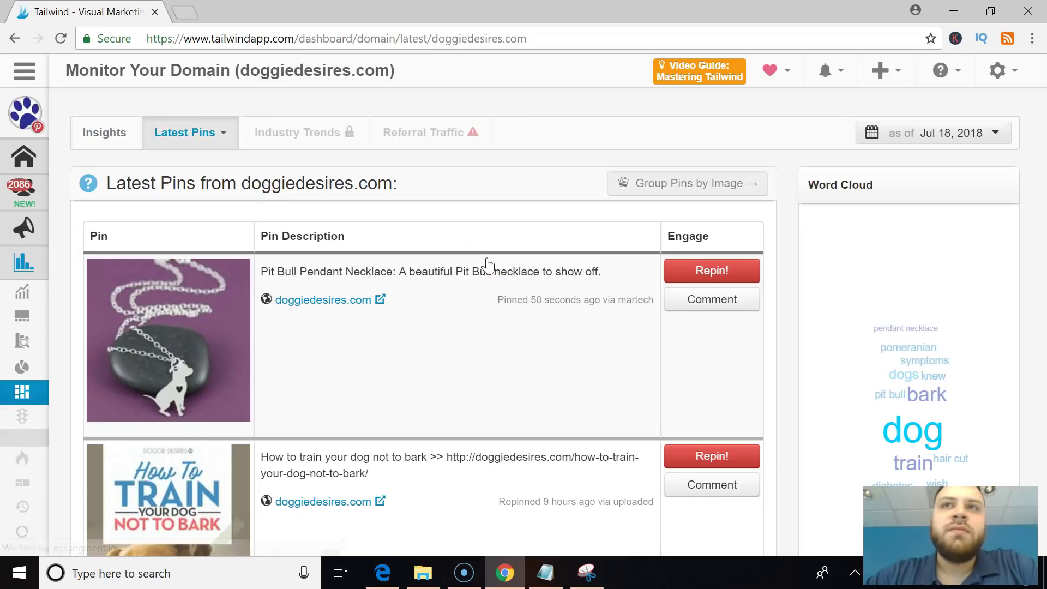
pyautogui.scroll(-15, 488, 381)
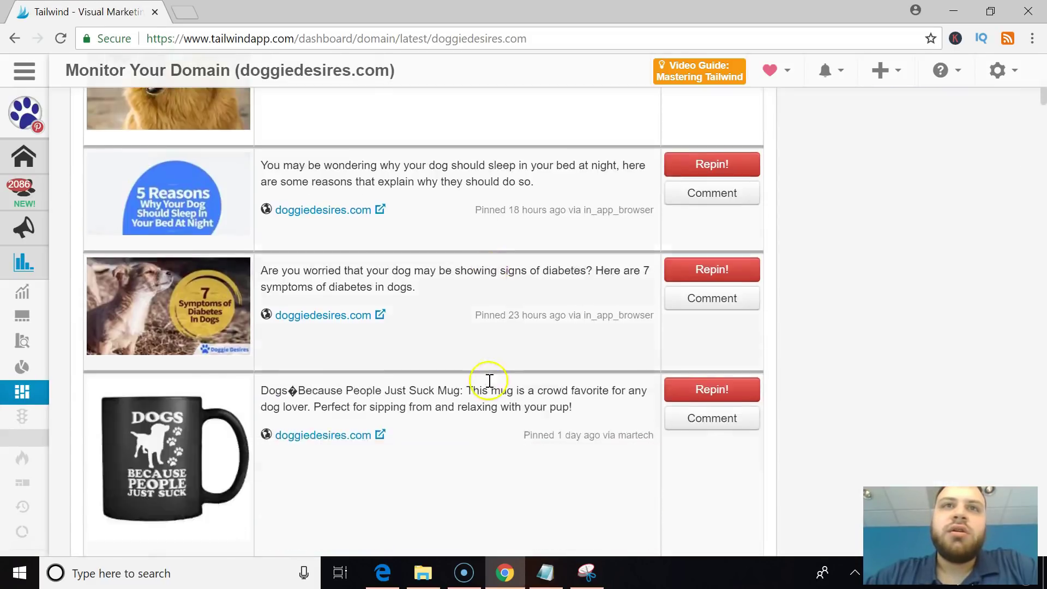
pyautogui.scroll(15, 488, 382)
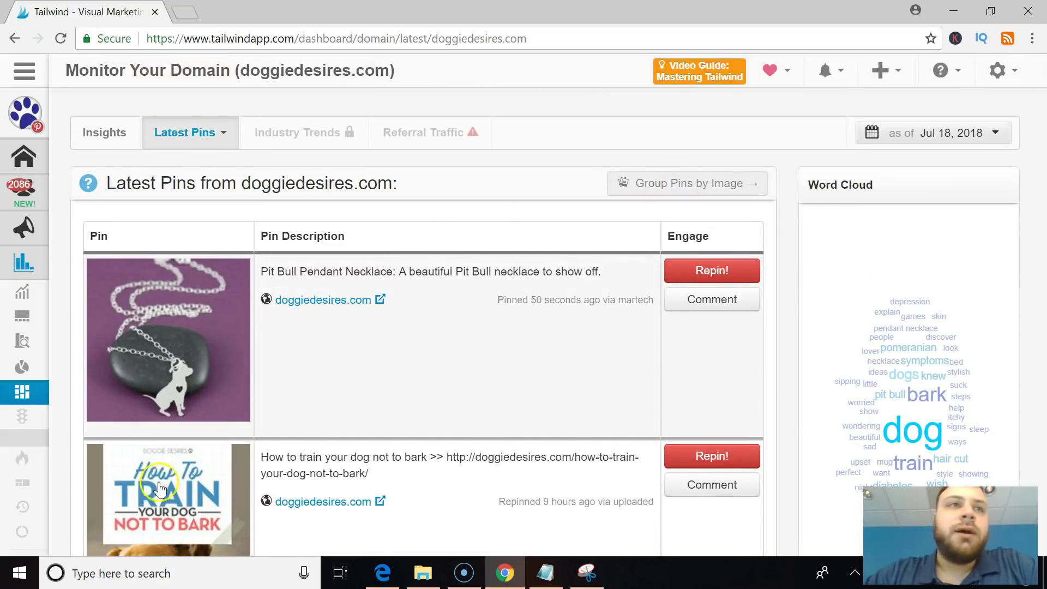
# Expand the Publisher section of the navigation to review its scheduling and board list pages
pyautogui.moveTo(43, 390)
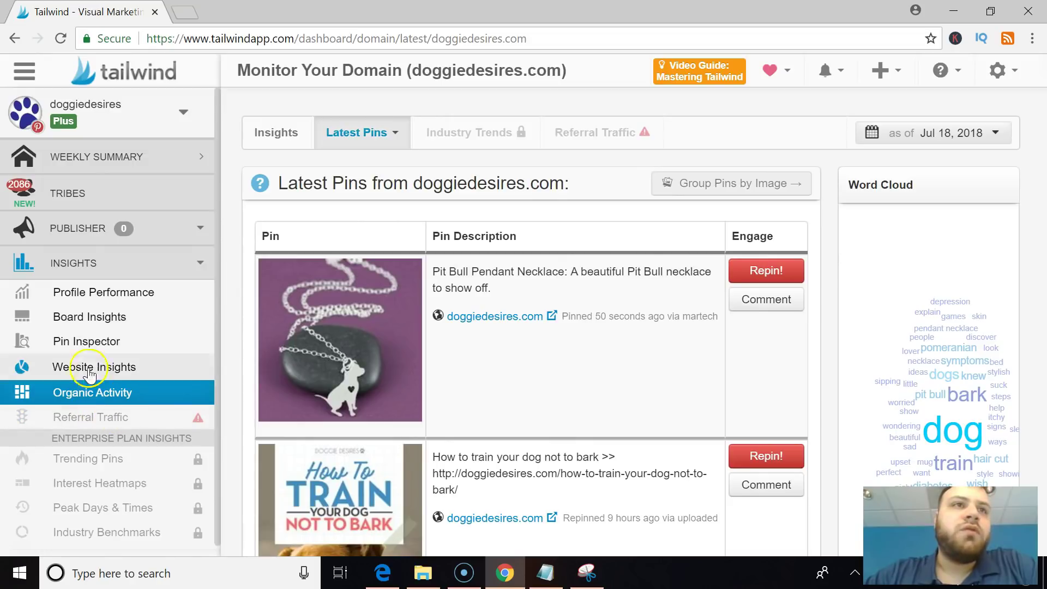
pyautogui.click(173, 234)
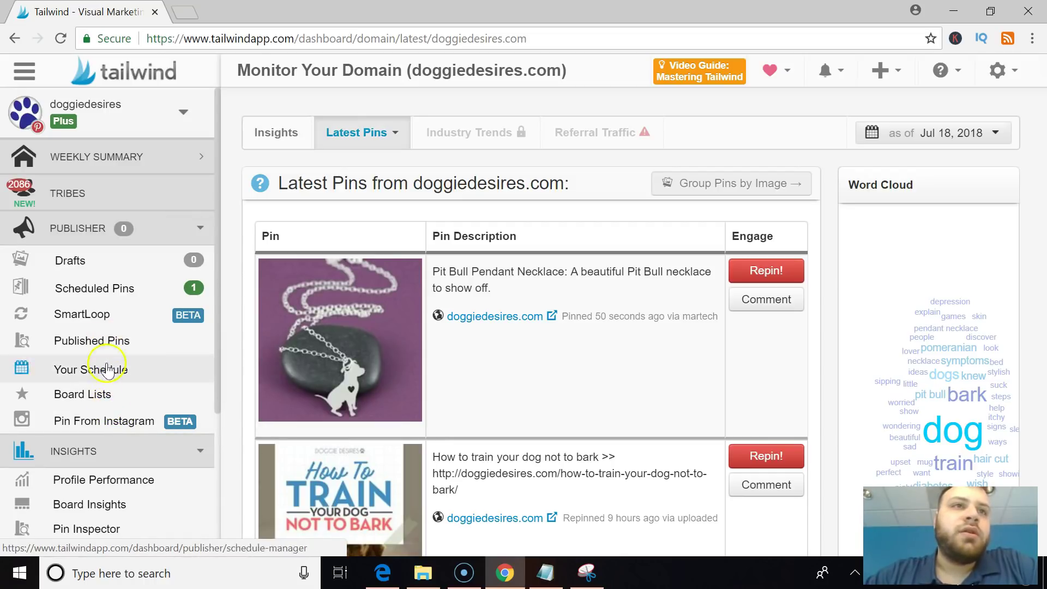
pyautogui.click(112, 432)
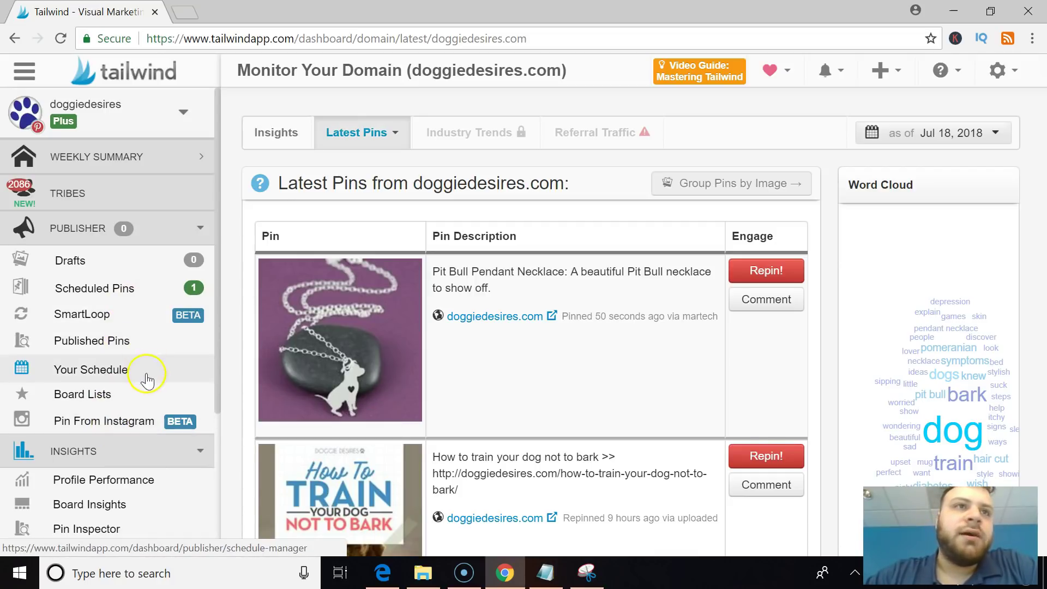
pyautogui.click(158, 401)
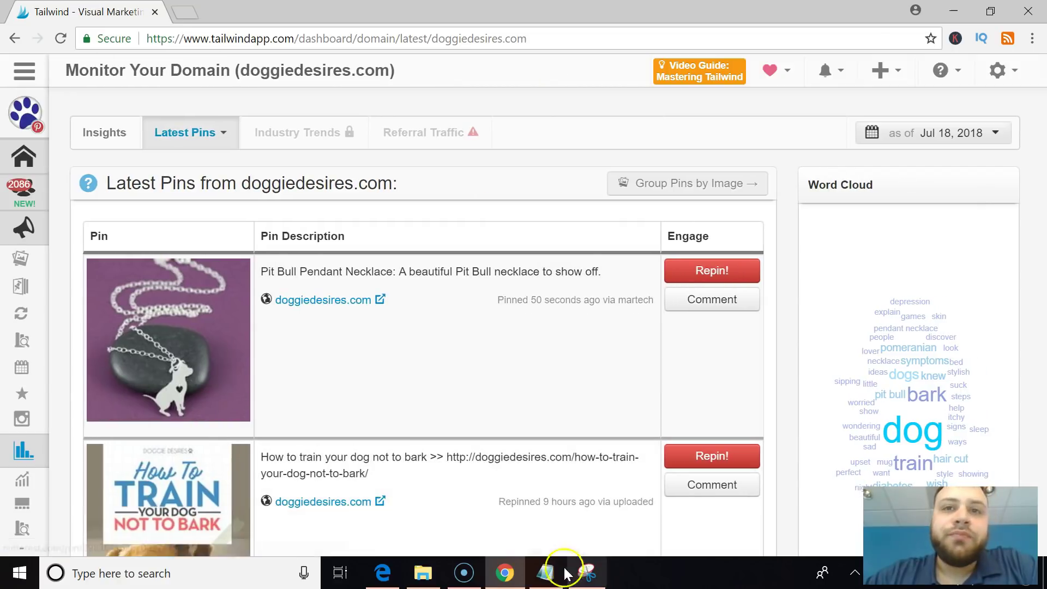
# Switch to the Notepad note and highlight its scheduling point, followed by the point about analyzing board virality
pyautogui.click(545, 573)
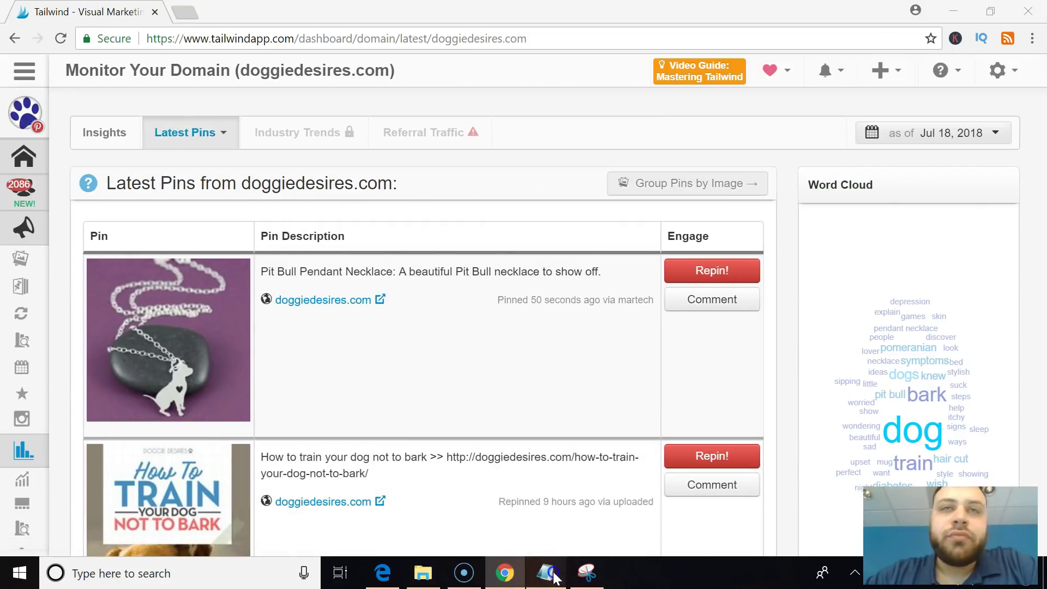
pyautogui.moveTo(394, 207); pyautogui.dragTo(253, 158)
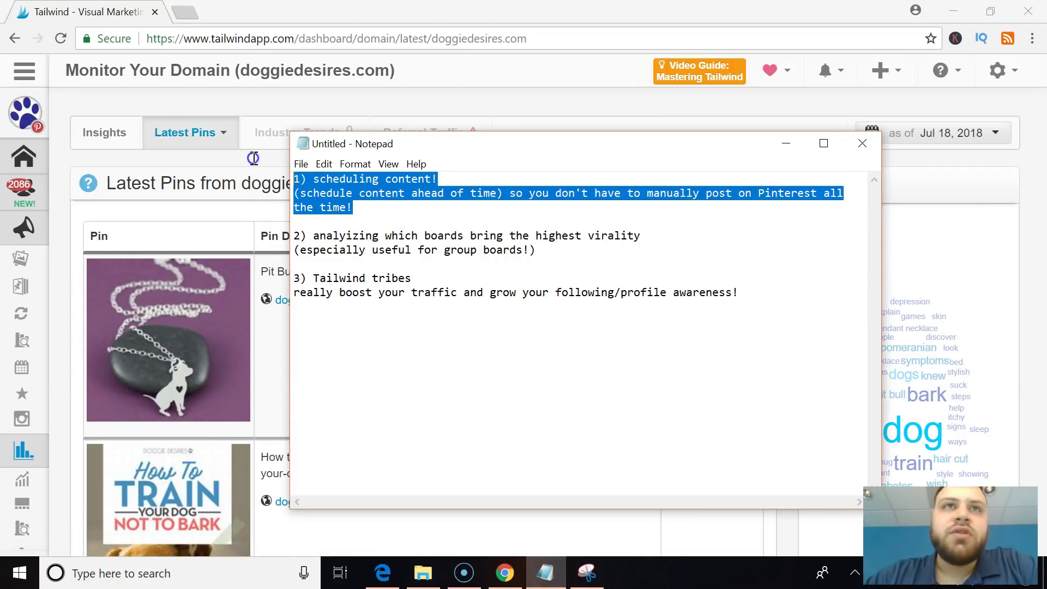
pyautogui.moveTo(545, 250); pyautogui.dragTo(295, 235)
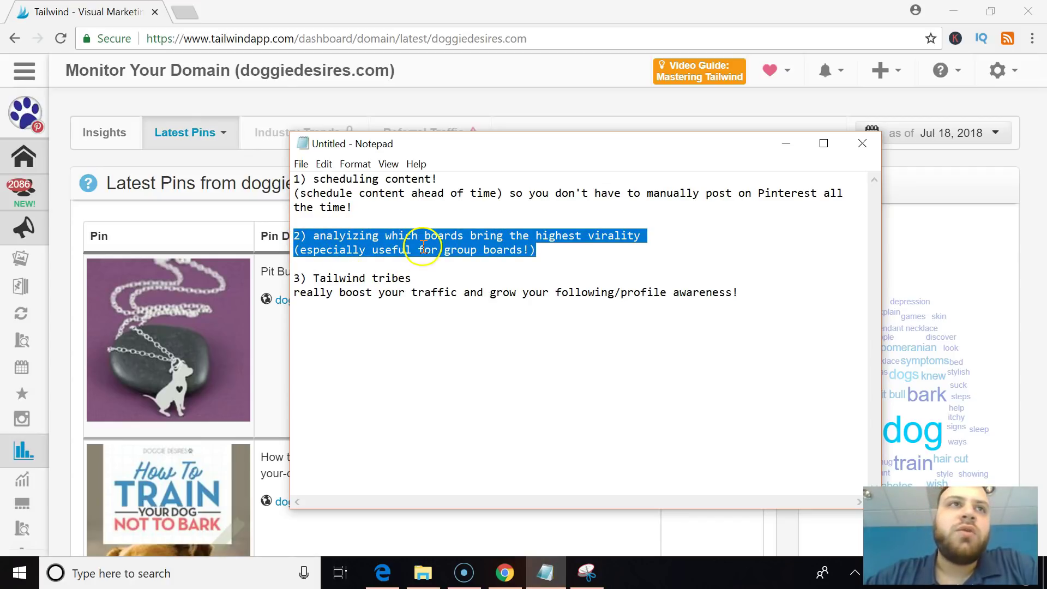
# Switch back to Tailwind, open Board Insights and review the boards' repins, virality and engagement scores
pyautogui.moveTo(125, 273)
pyautogui.scroll(-3, 77, 403)
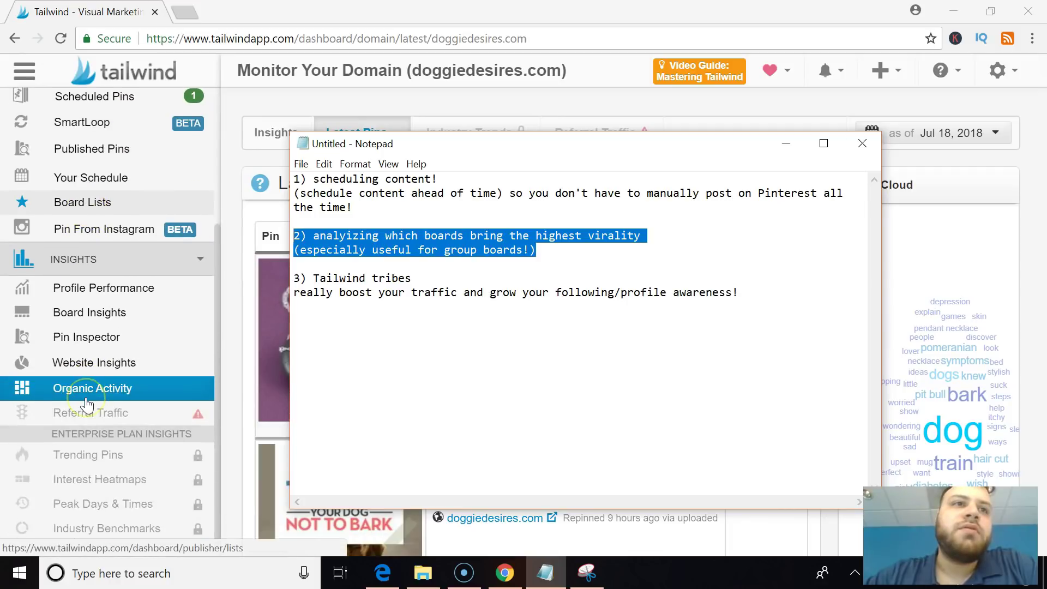
pyautogui.click(101, 362)
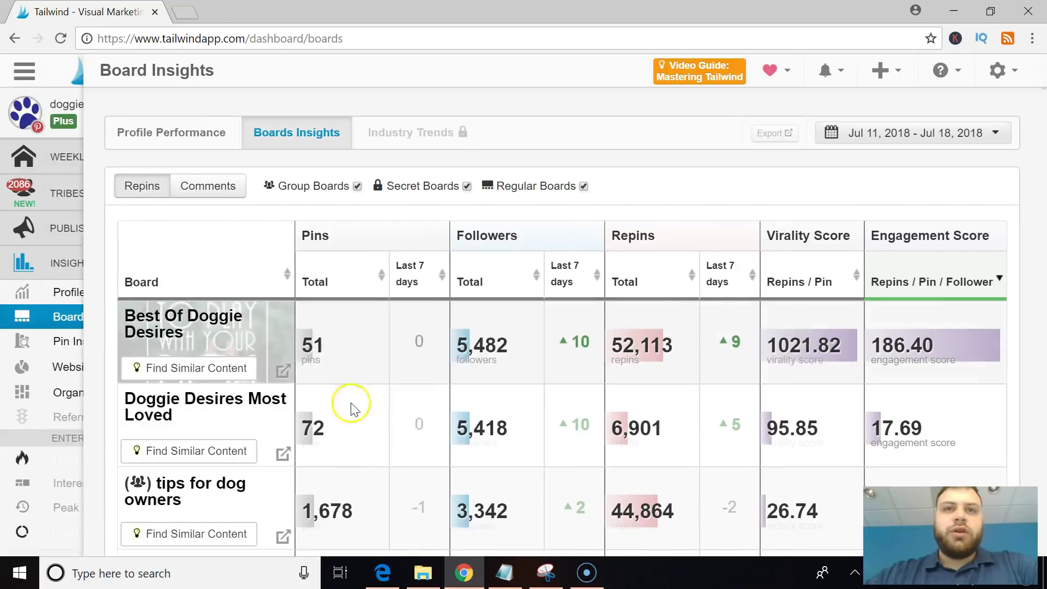
pyautogui.scroll(-3, 614, 229)
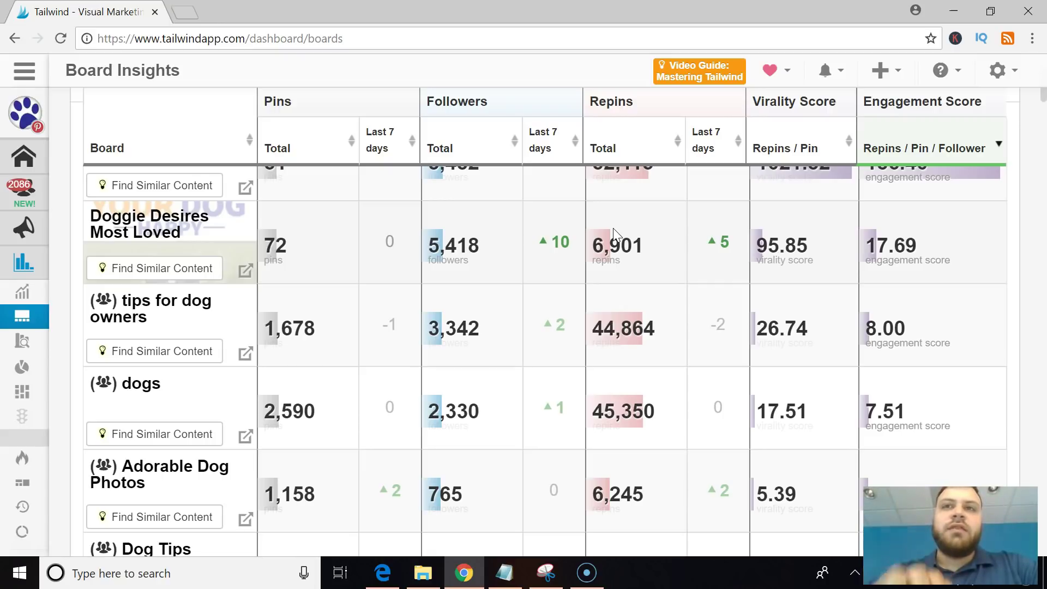
pyautogui.scroll(3, 806, 281)
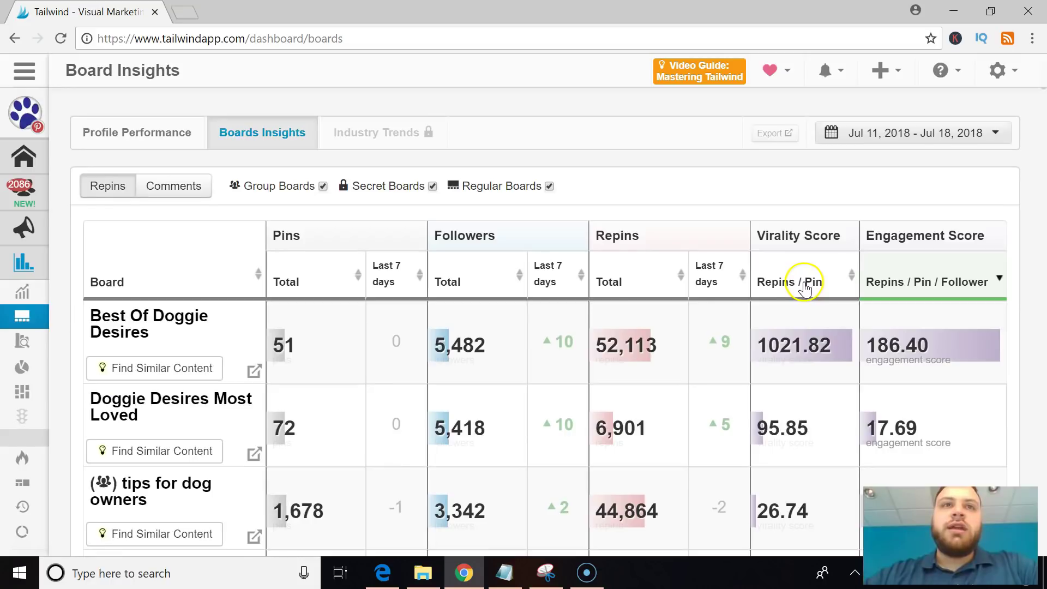
pyautogui.scroll(-3, 805, 281)
pyautogui.scroll(2, 804, 276)
pyautogui.scroll(-2, 659, 389)
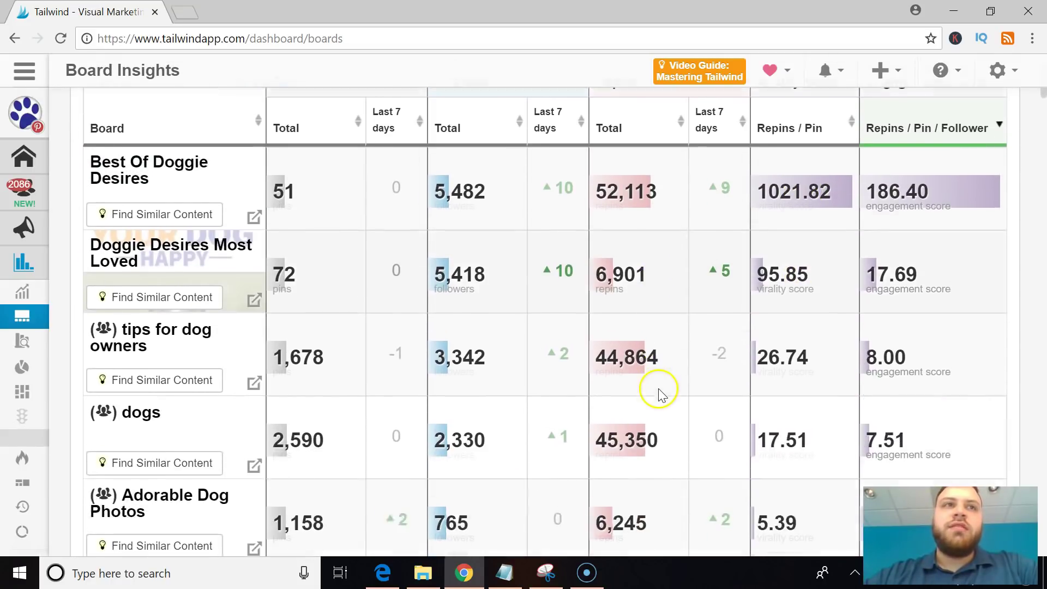
# Check that "tips for dog owners" is a collaborative board and highlight its virality score
pyautogui.moveTo(109, 327)
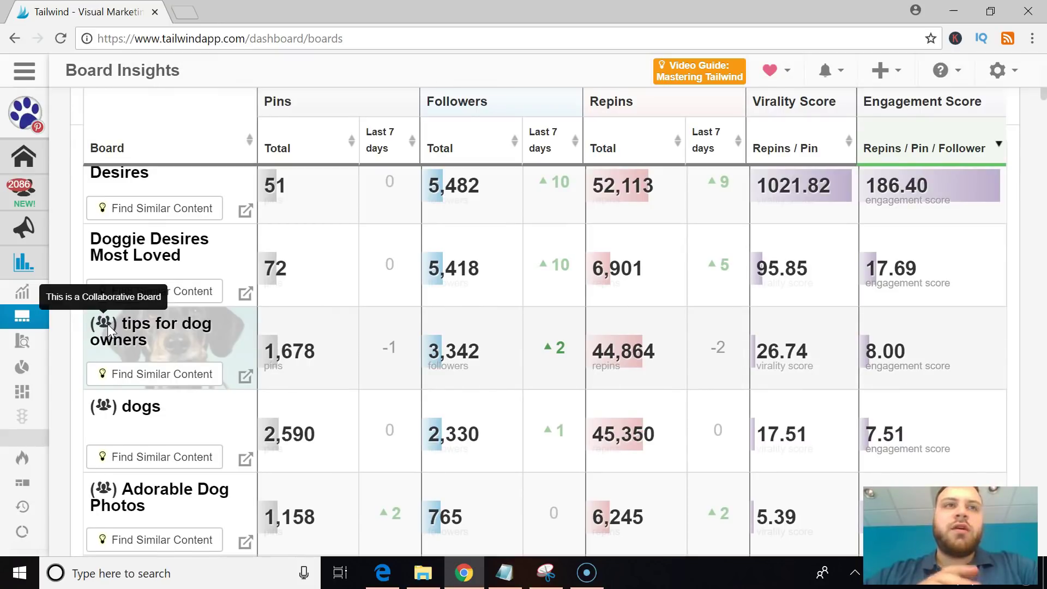
pyautogui.click(200, 329)
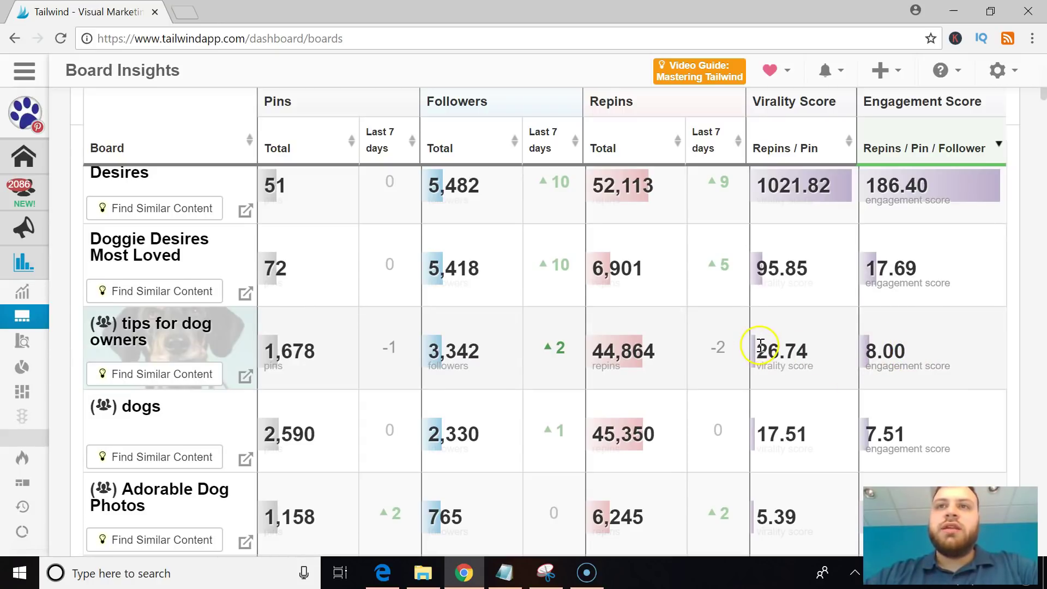
pyautogui.doubleClick(811, 355)
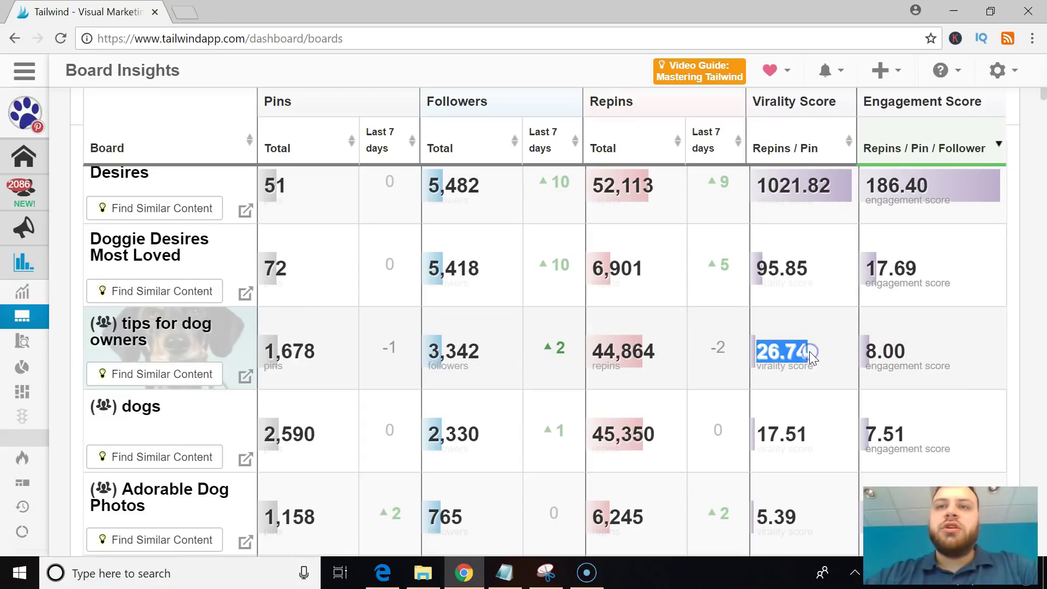
# Find the low-performing boards further down the list and highlight the Huskies board's virality and engagement scores
pyautogui.scroll(-20, 810, 353)
pyautogui.scroll(-20, 810, 354)
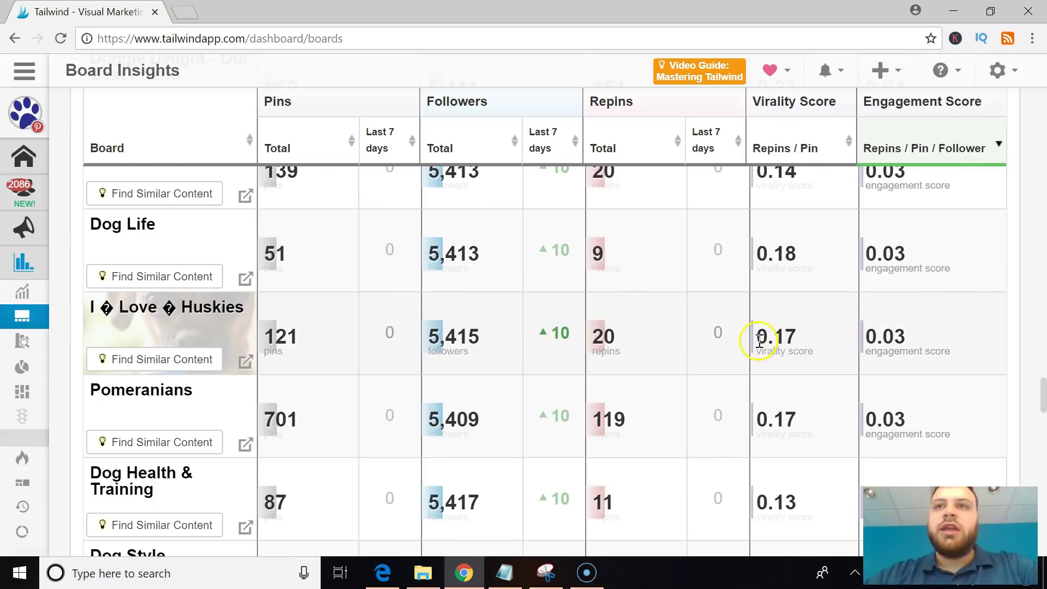
pyautogui.moveTo(758, 339); pyautogui.dragTo(796, 340)
pyautogui.moveTo(871, 337); pyautogui.dragTo(914, 341)
# Return to the highest-ranked boards and compare the virality and engagement scores of the group boards
pyautogui.scroll(15, 915, 342)
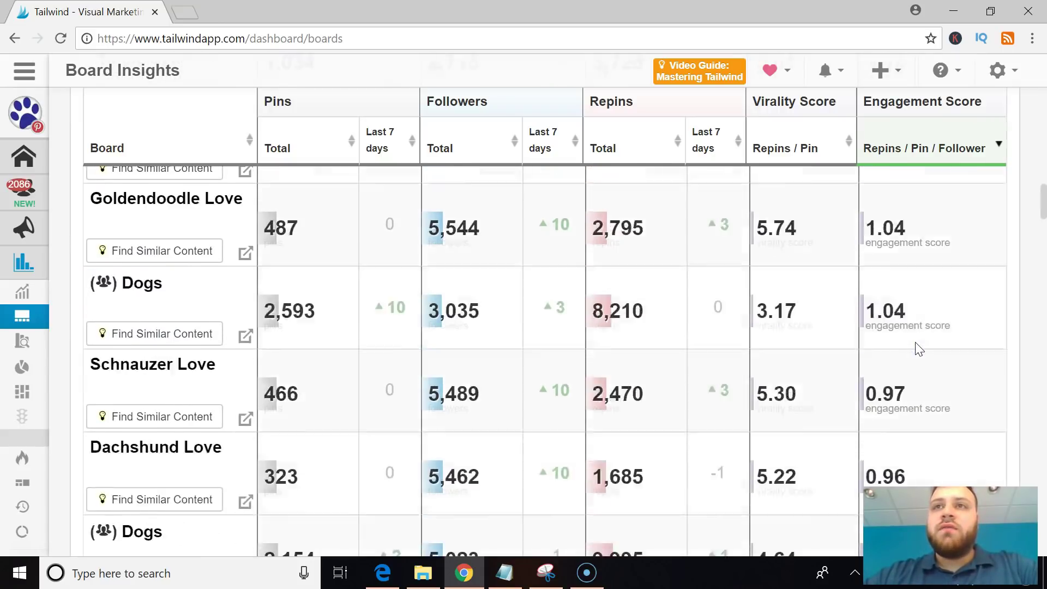
pyautogui.scroll(15, 916, 345)
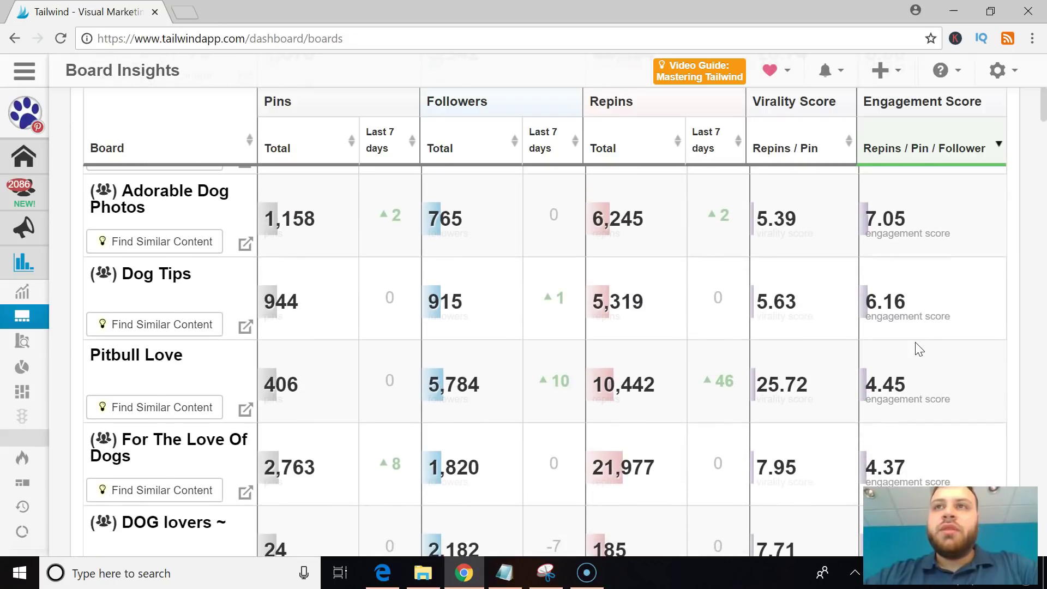
pyautogui.scroll(4, 803, 260)
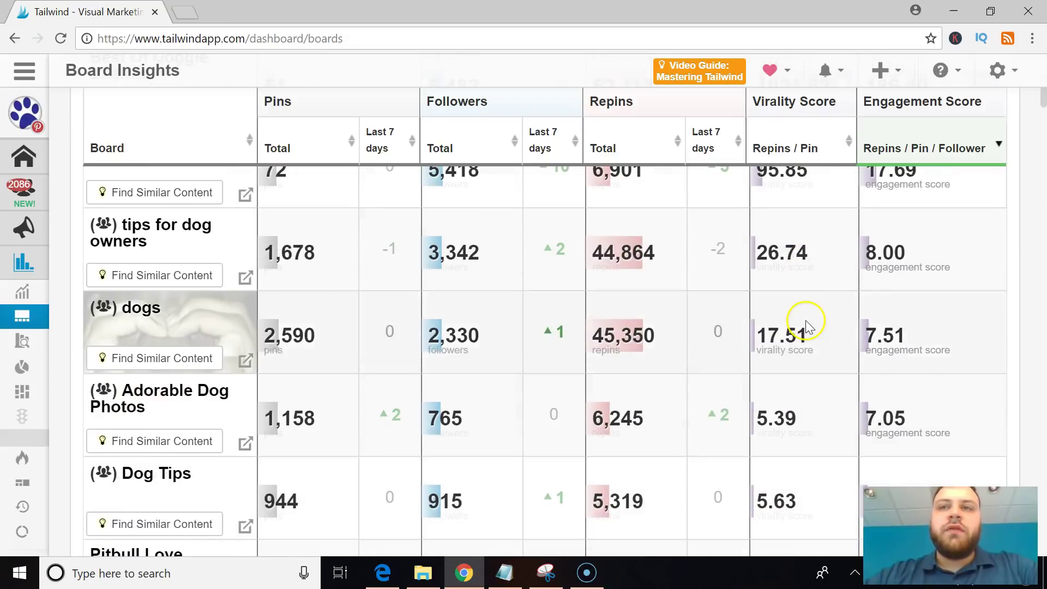
pyautogui.scroll(-6, 806, 323)
pyautogui.scroll(2, 808, 271)
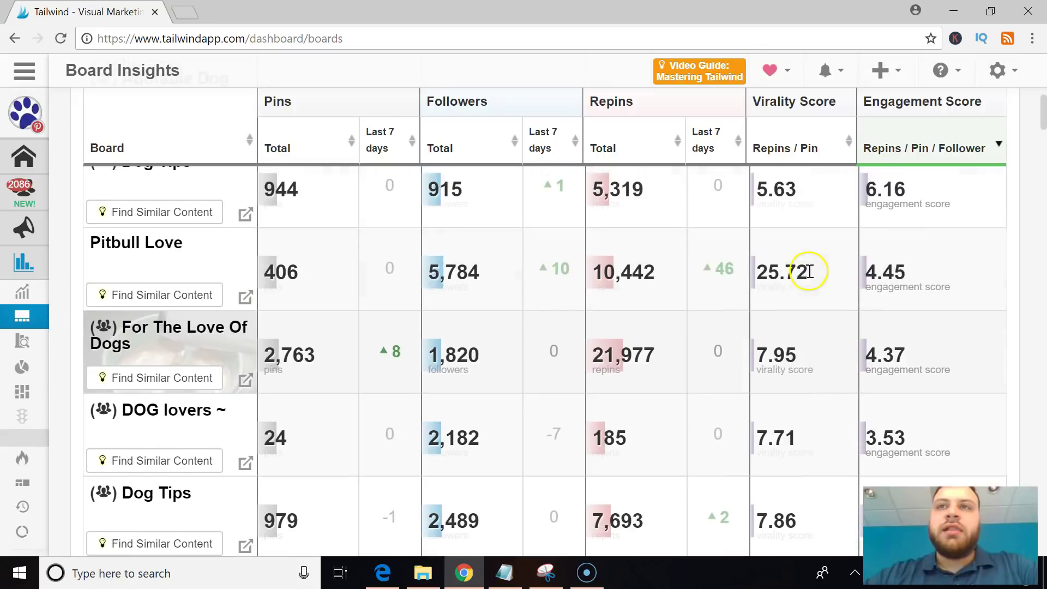
pyautogui.scroll(3, 809, 273)
pyautogui.scroll(-4, 808, 271)
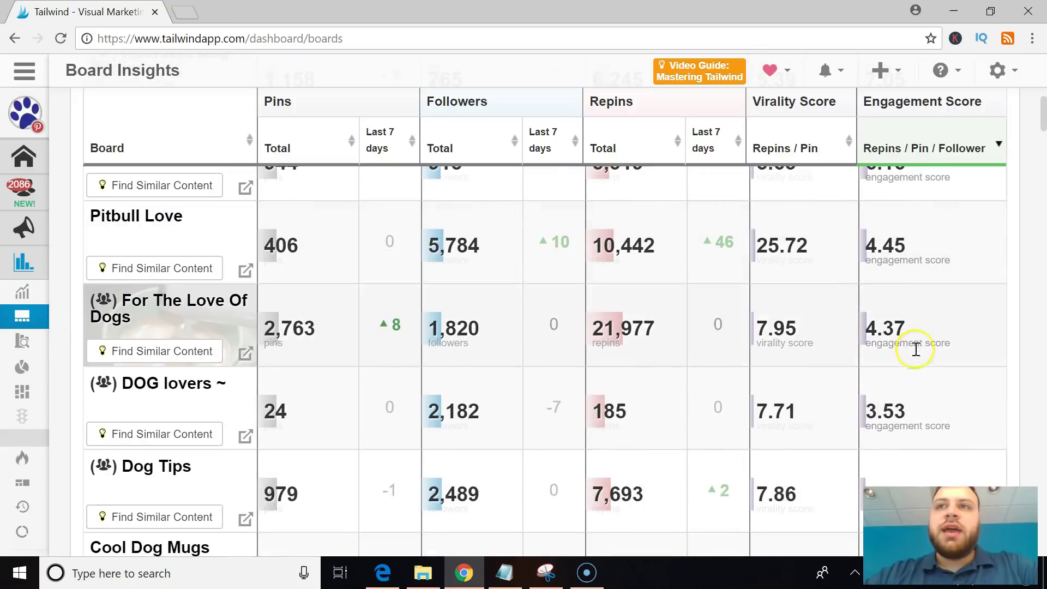
pyautogui.scroll(6, 917, 267)
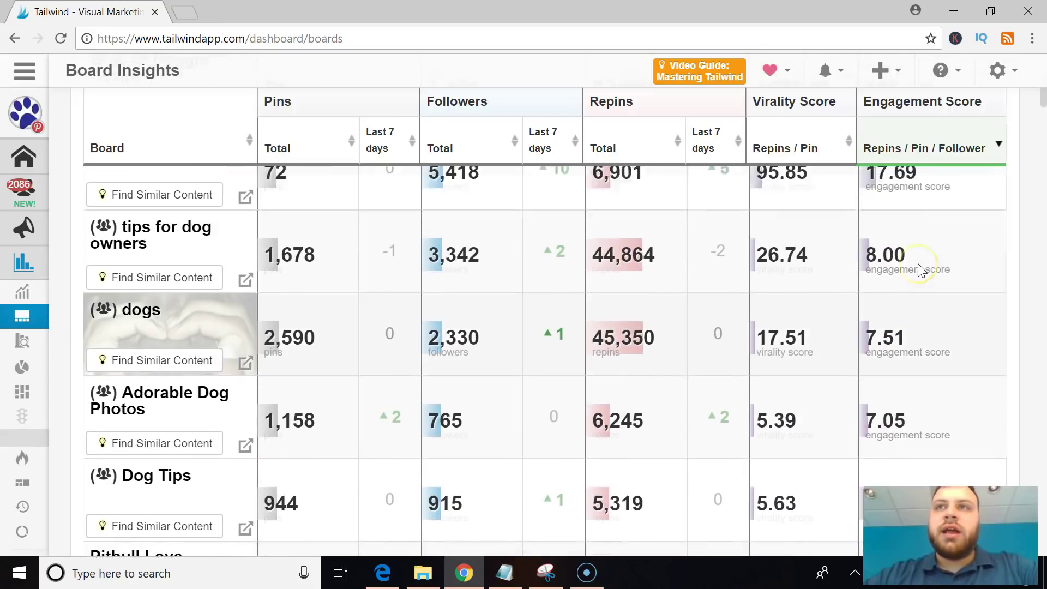
# Find the "Cute Dogs!!!" group board further down the list and highlight its virality score
pyautogui.scroll(2, 919, 267)
pyautogui.scroll(-12, 919, 267)
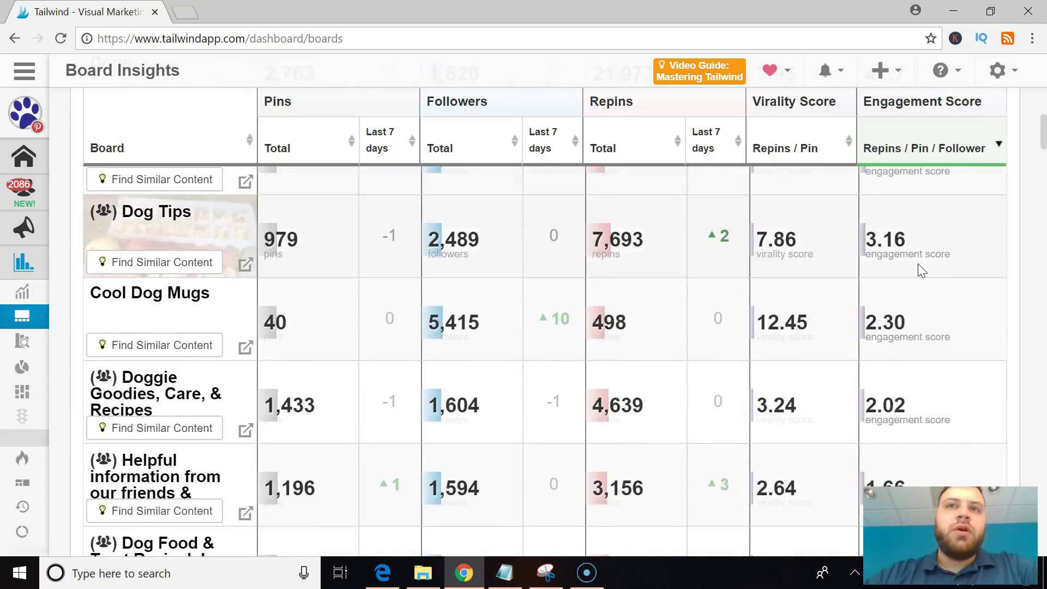
pyautogui.scroll(-2, 921, 268)
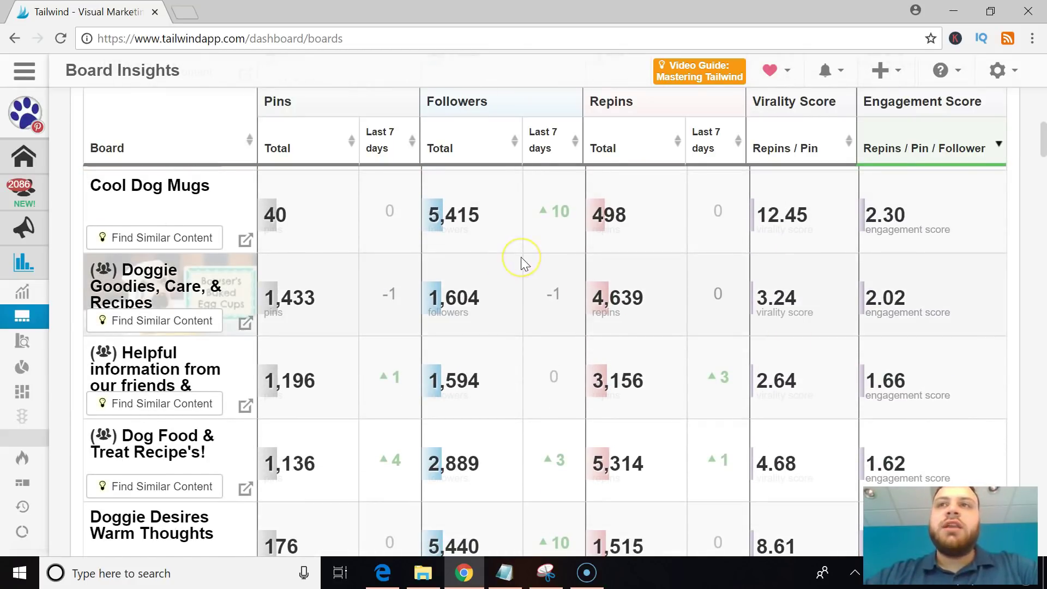
pyautogui.scroll(-3, 522, 258)
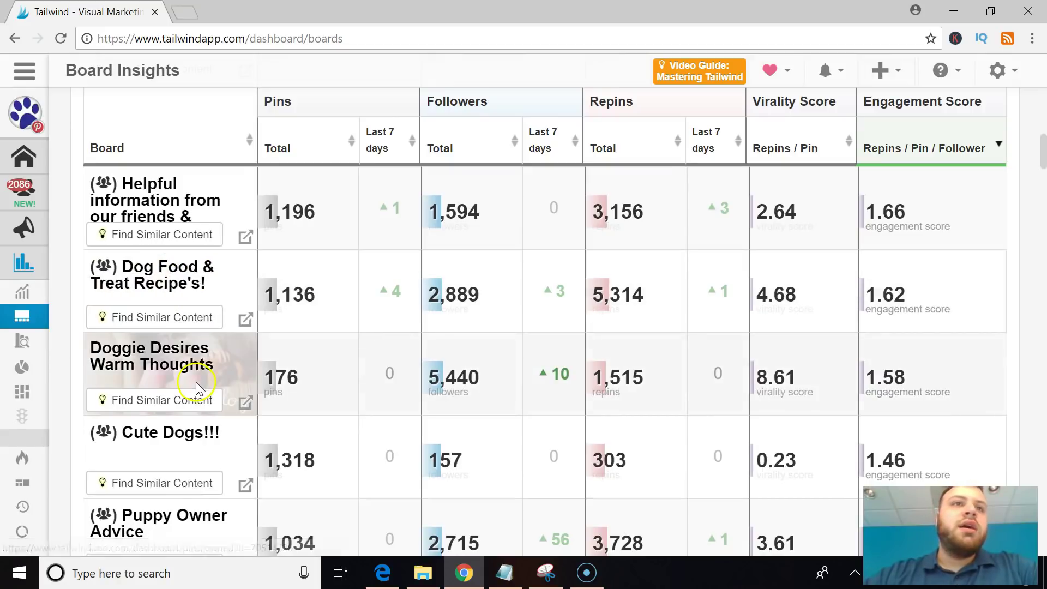
pyautogui.scroll(-2, 865, 464)
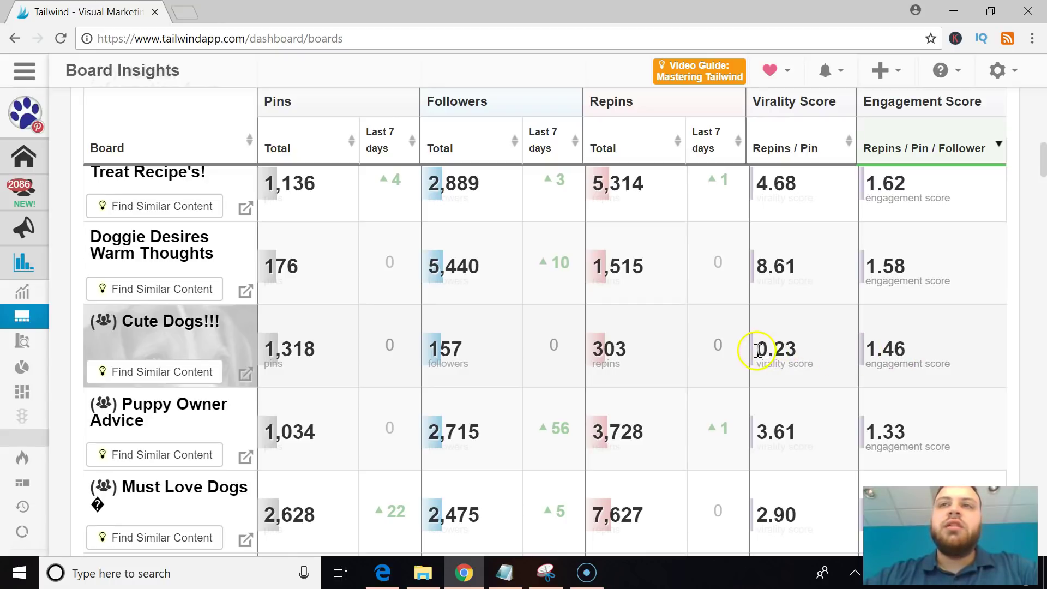
pyautogui.moveTo(758, 351); pyautogui.dragTo(793, 348)
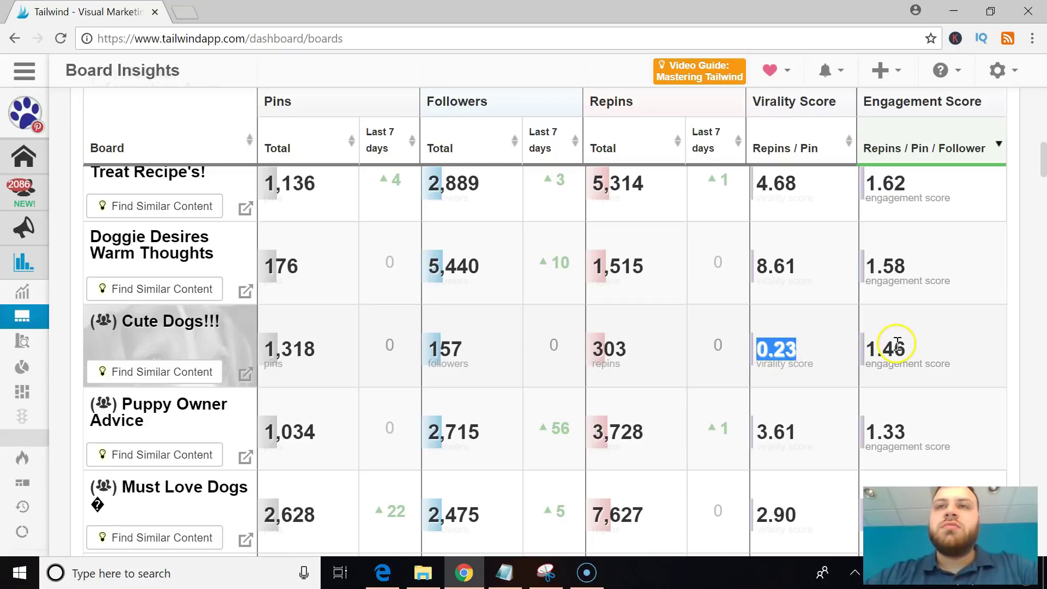
# Compare that board's scores with those of the higher-ranked group boards such as "tips for dog owners" and "Dog Tips"
pyautogui.scroll(10, 925, 351)
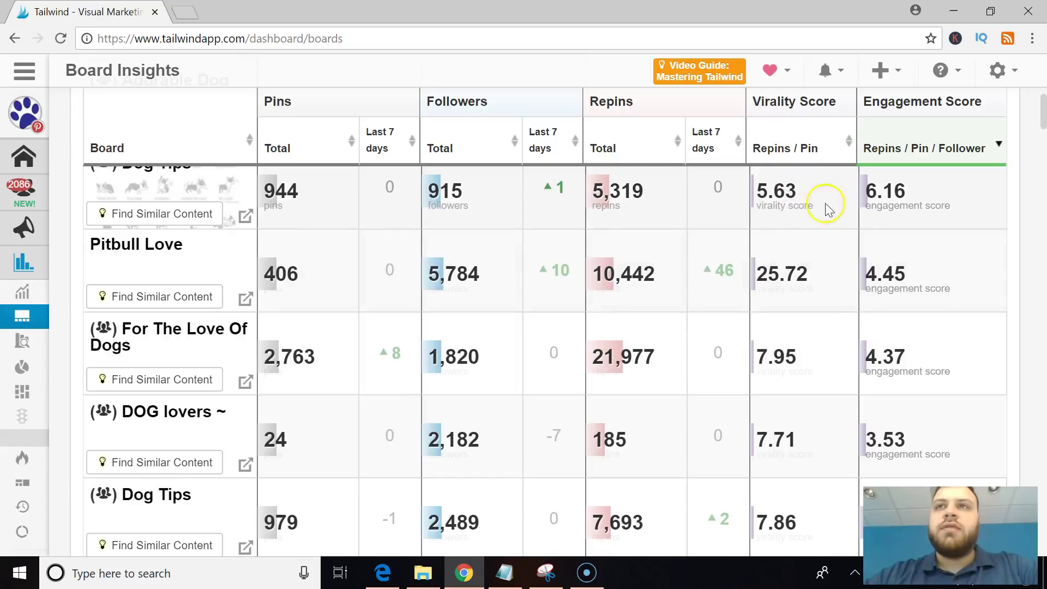
pyautogui.scroll(5, 826, 204)
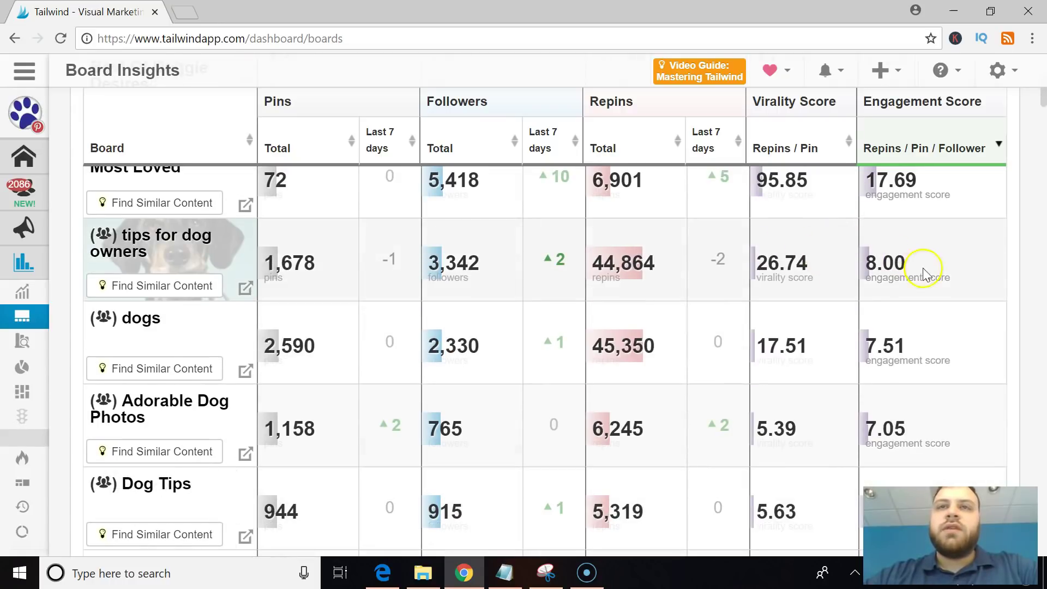
pyautogui.scroll(-15, 668, 344)
pyautogui.scroll(10, 672, 346)
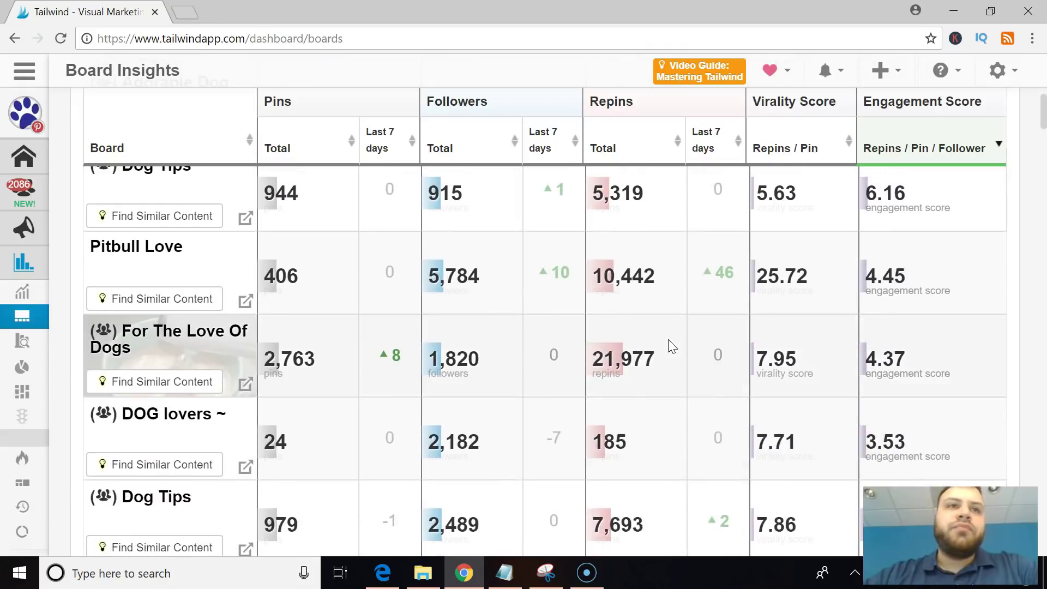
pyautogui.scroll(-3, 671, 346)
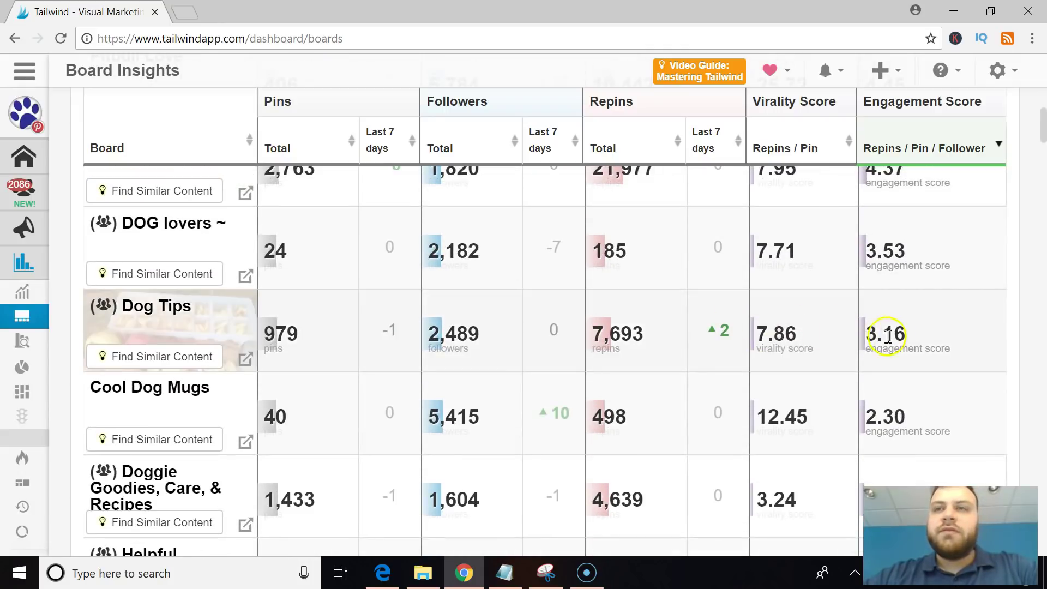
# Examine the virality and engagement scores of the lowest-ranked boards, working back up to the best performers
pyautogui.scroll(-15, 787, 351)
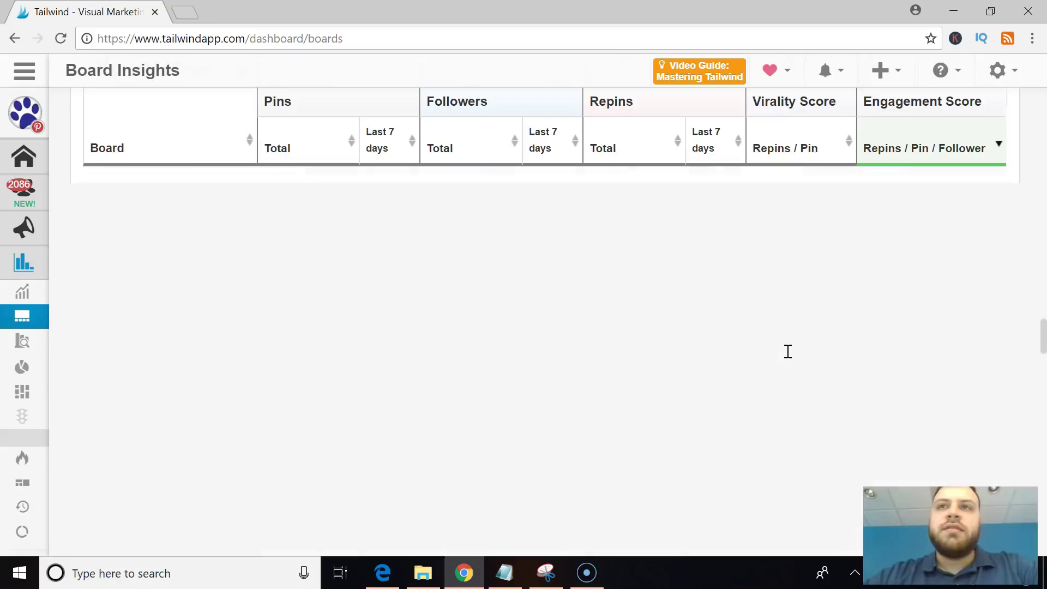
pyautogui.scroll(10, 786, 351)
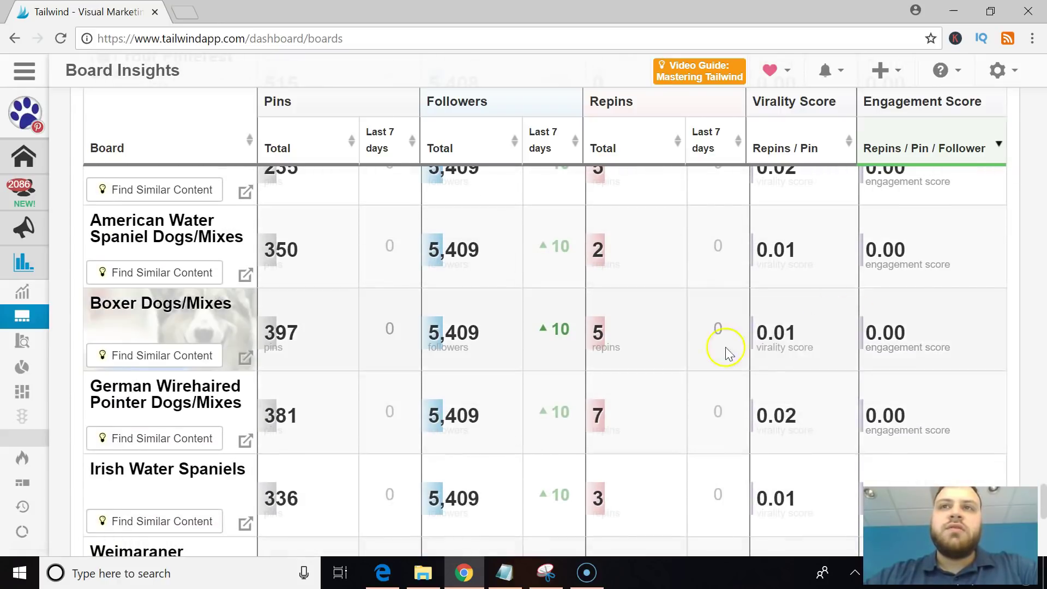
pyautogui.scroll(5, 818, 343)
pyautogui.scroll(4, 818, 343)
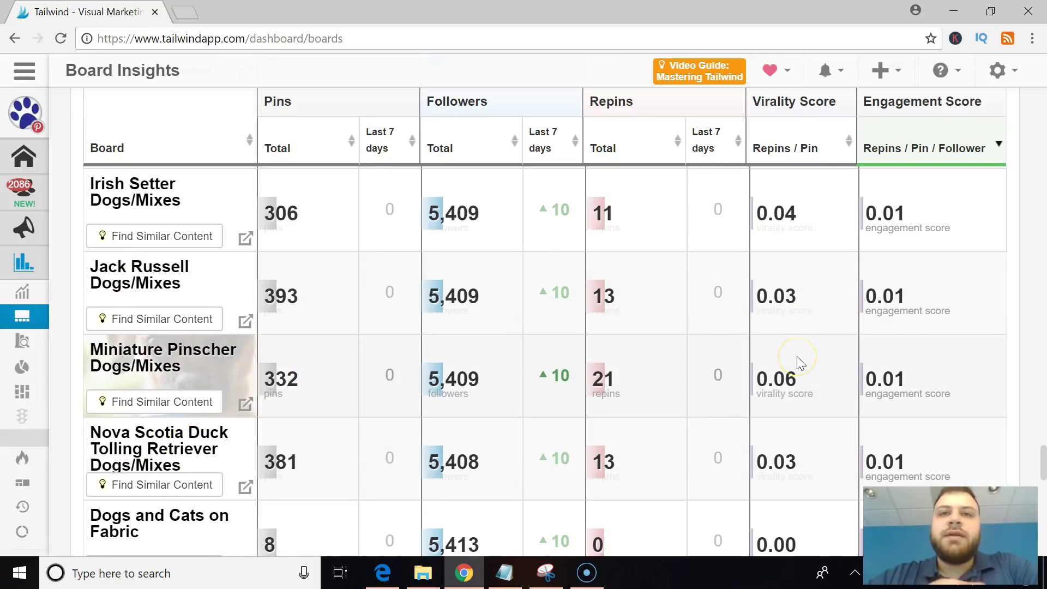
pyautogui.scroll(10, 797, 358)
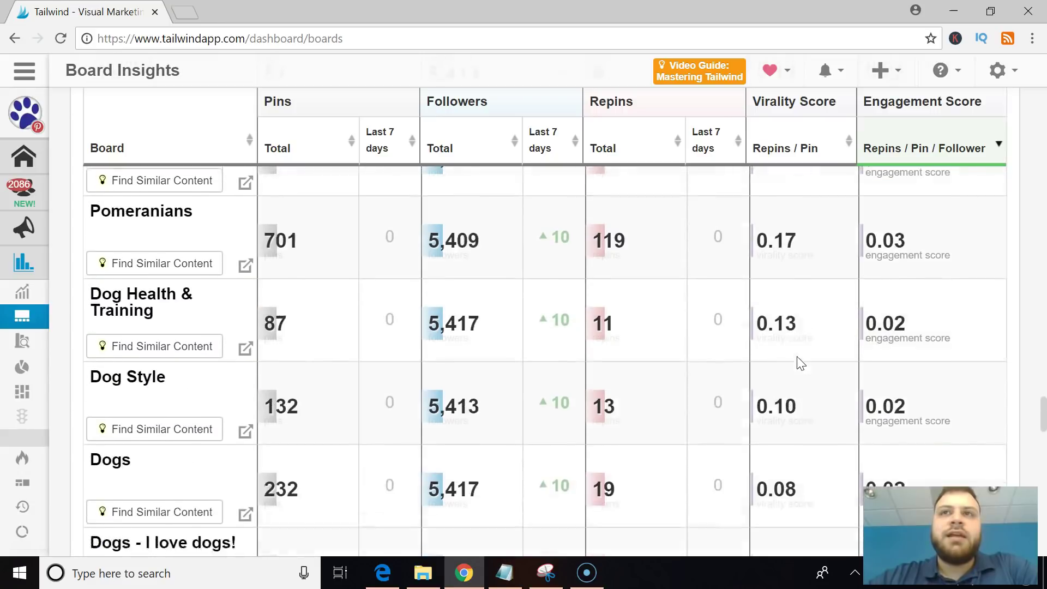
pyautogui.scroll(15, 796, 357)
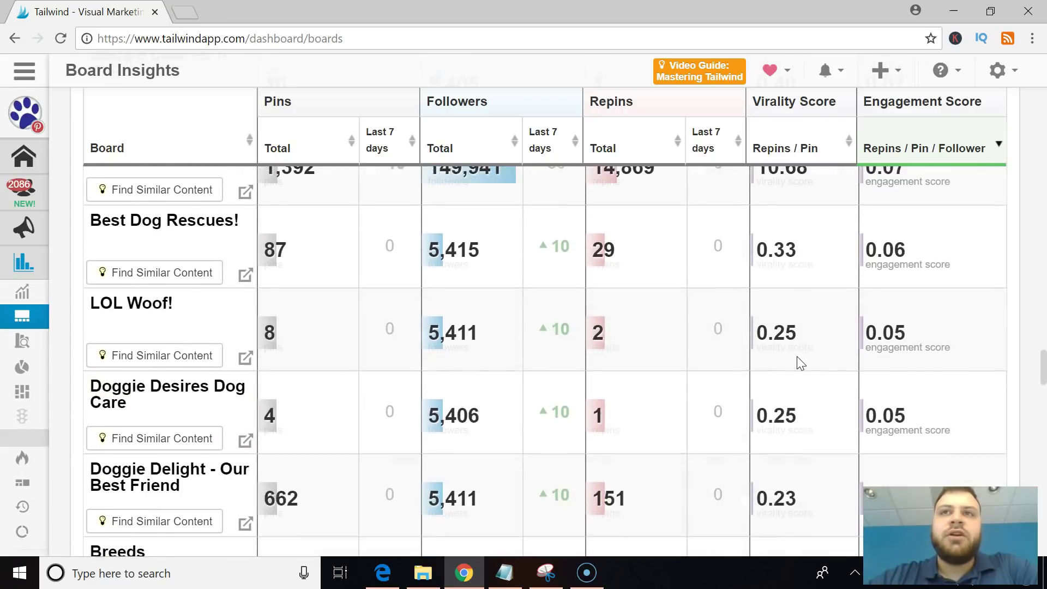
pyautogui.scroll(1, 800, 362)
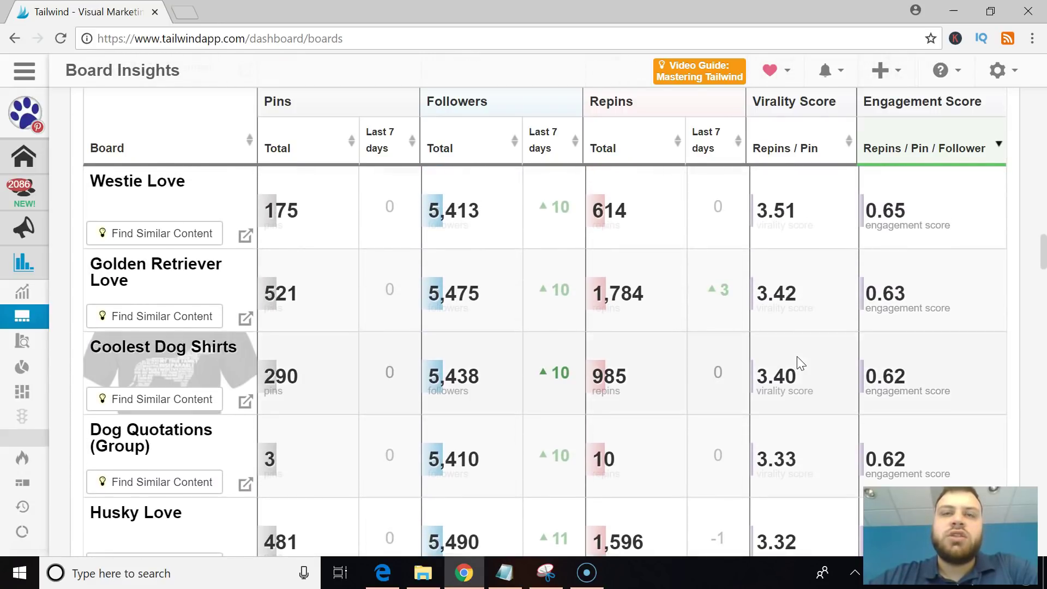
pyautogui.scroll(5, 800, 362)
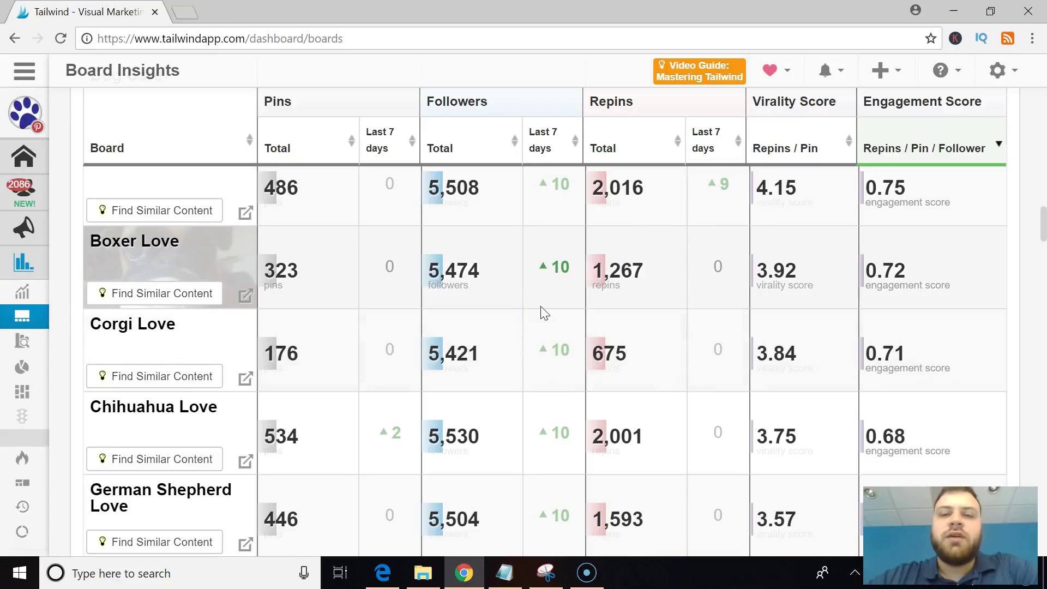
pyautogui.scroll(5, 543, 313)
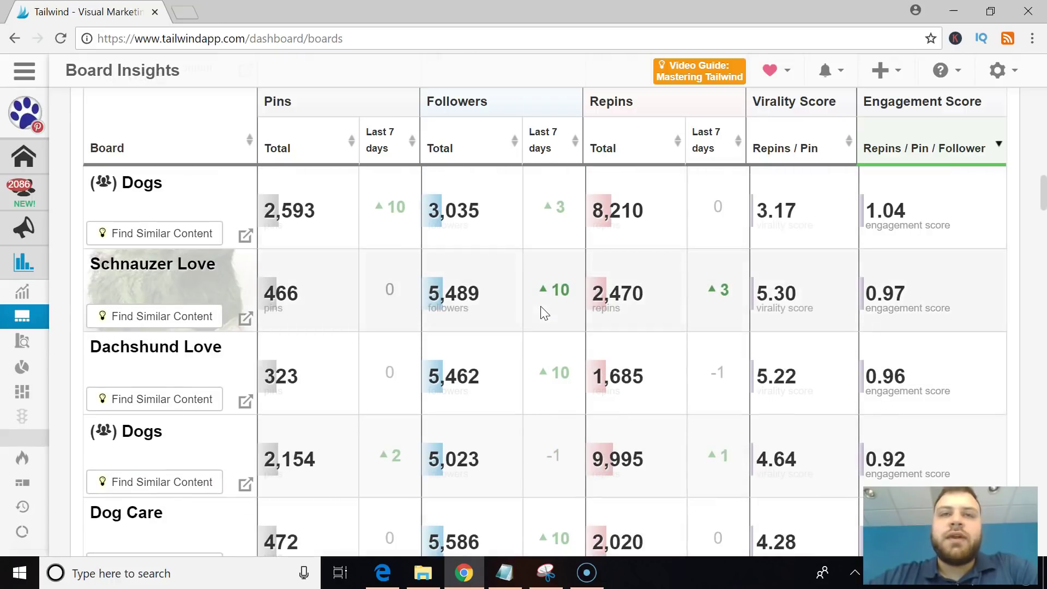
pyautogui.scroll(8, 540, 306)
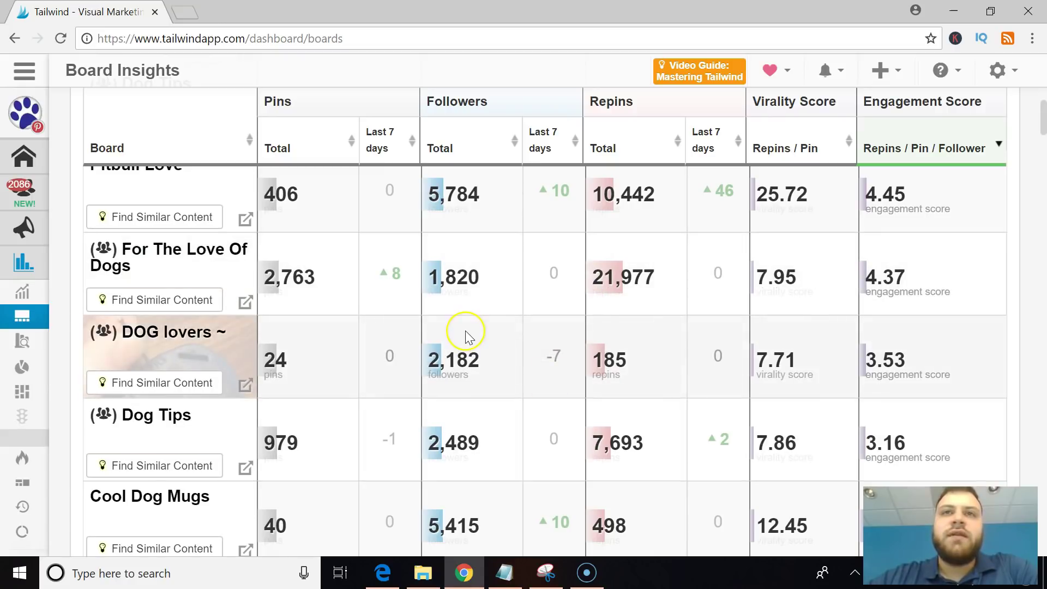
pyautogui.scroll(5, 464, 343)
# Switch to the Notepad note and highlight the scheduling and virality points, followed by the Tailwind tribes point
pyautogui.click(504, 572)
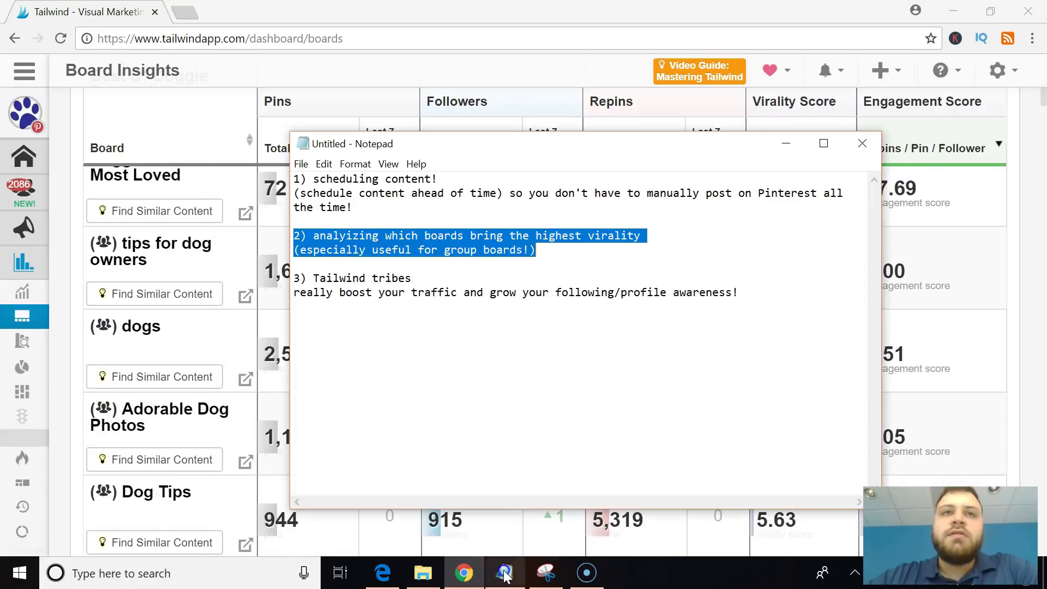
pyautogui.click(508, 245)
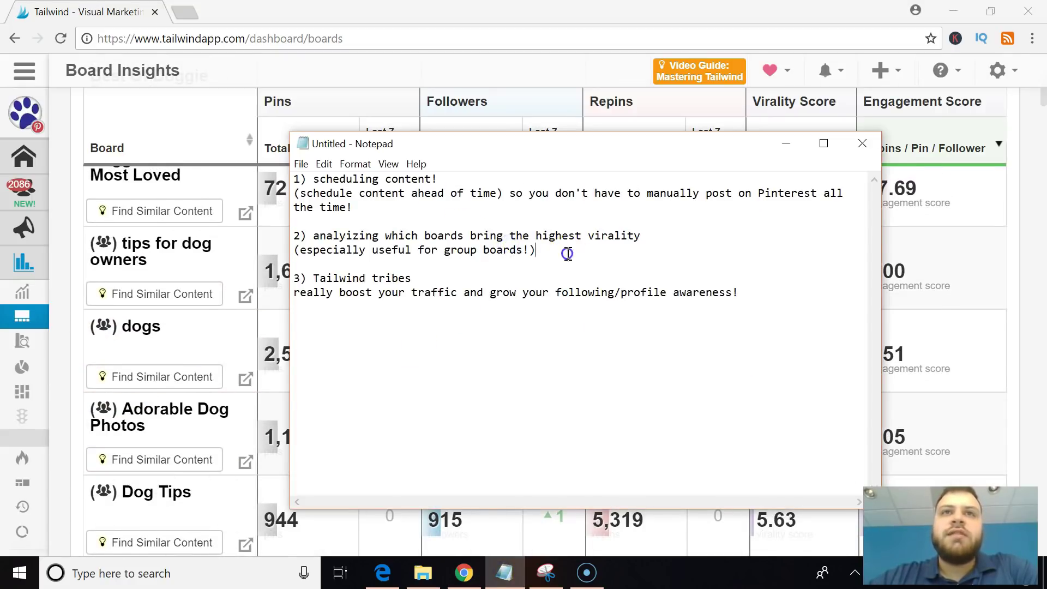
pyautogui.moveTo(567, 253); pyautogui.dragTo(182, 146)
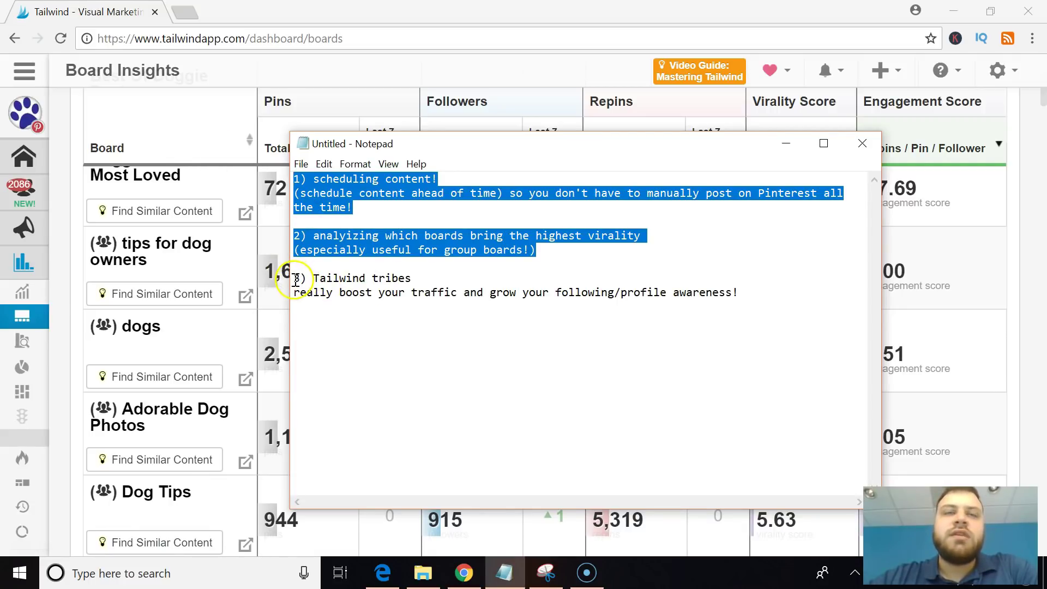
pyautogui.moveTo(295, 280); pyautogui.dragTo(535, 343)
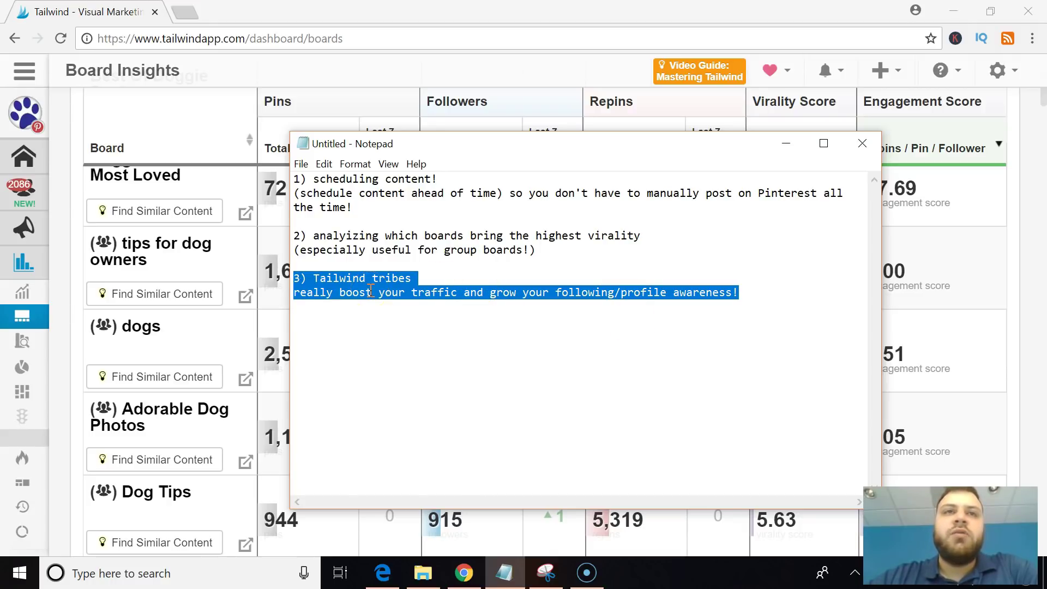
pyautogui.click(410, 318)
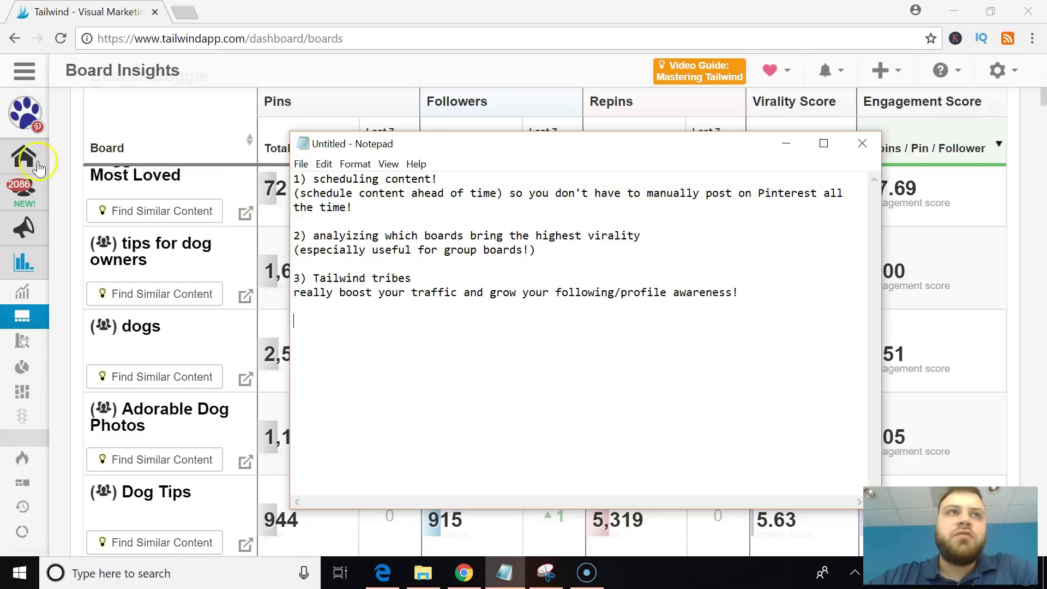
# Switch back to Tailwind, open Your Tribes and review the DogPawsCatClaws tribe's rules, results and member list
pyautogui.click(103, 197)
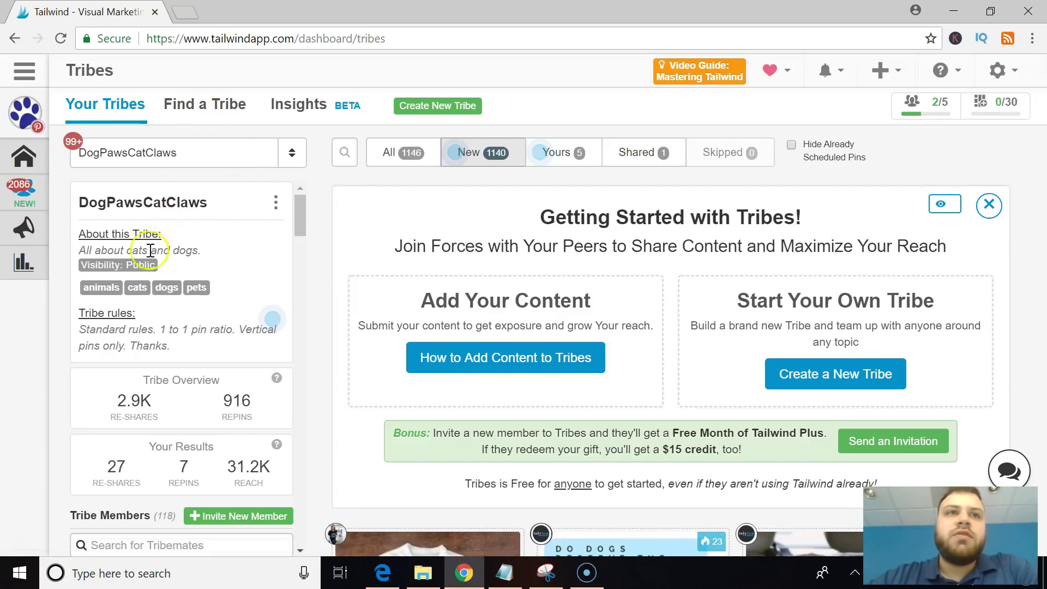
pyautogui.scroll(-1, 229, 307)
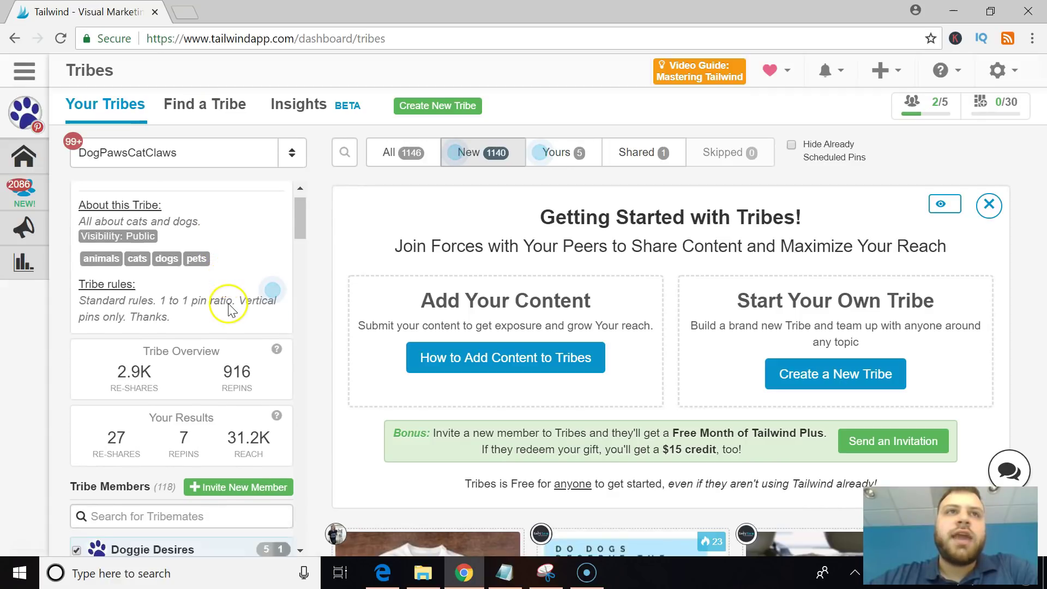
pyautogui.scroll(-5, 229, 306)
pyautogui.moveTo(217, 322)
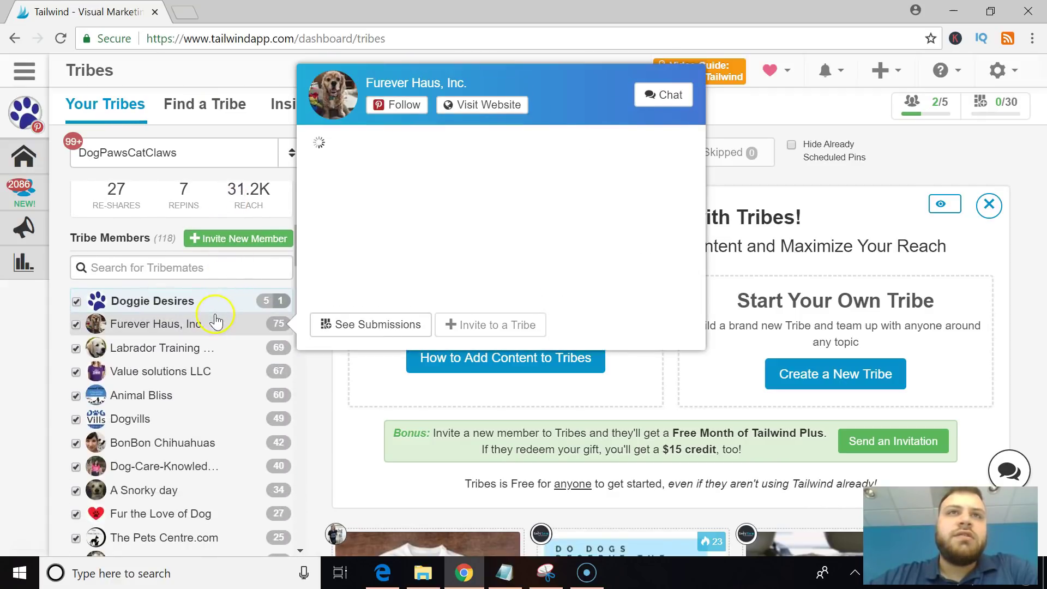
pyautogui.moveTo(206, 299)
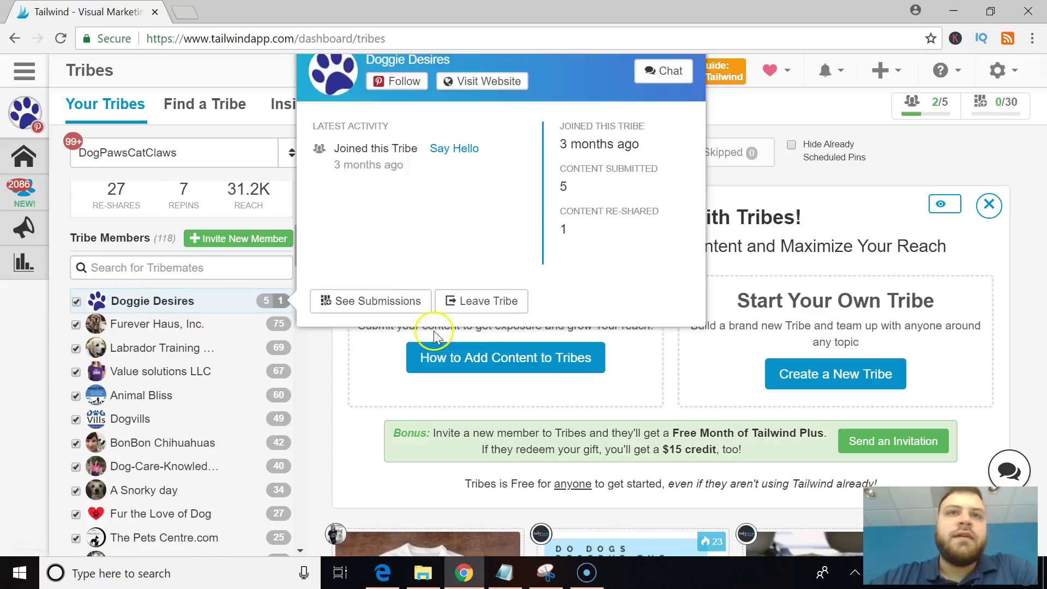
# Browse the new content that other members added to the DogPawsCatClaws tribe
pyautogui.moveTo(469, 152)
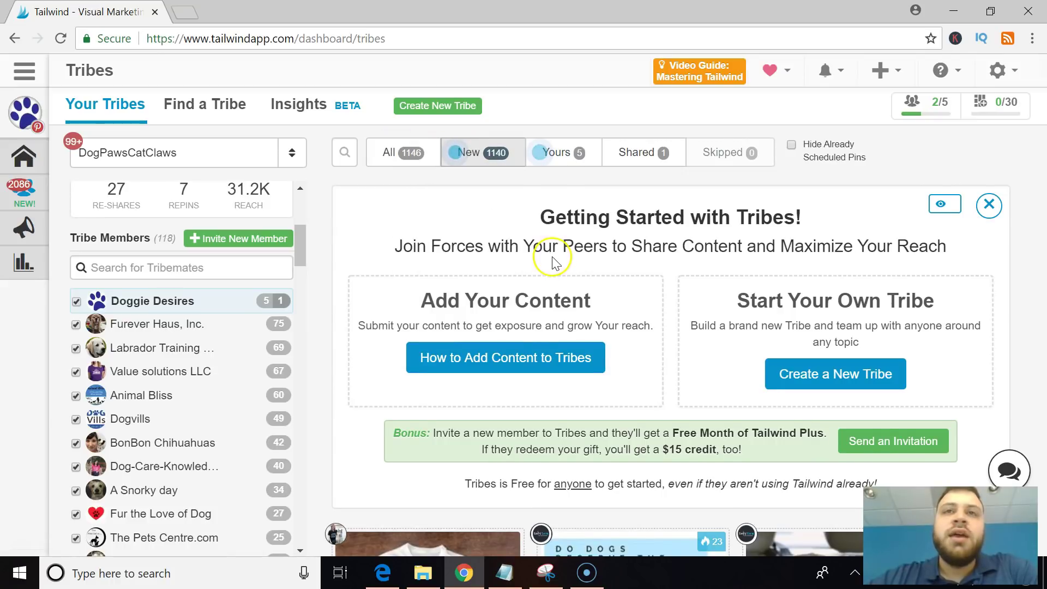
pyautogui.scroll(-10, 555, 262)
pyautogui.scroll(10, 561, 284)
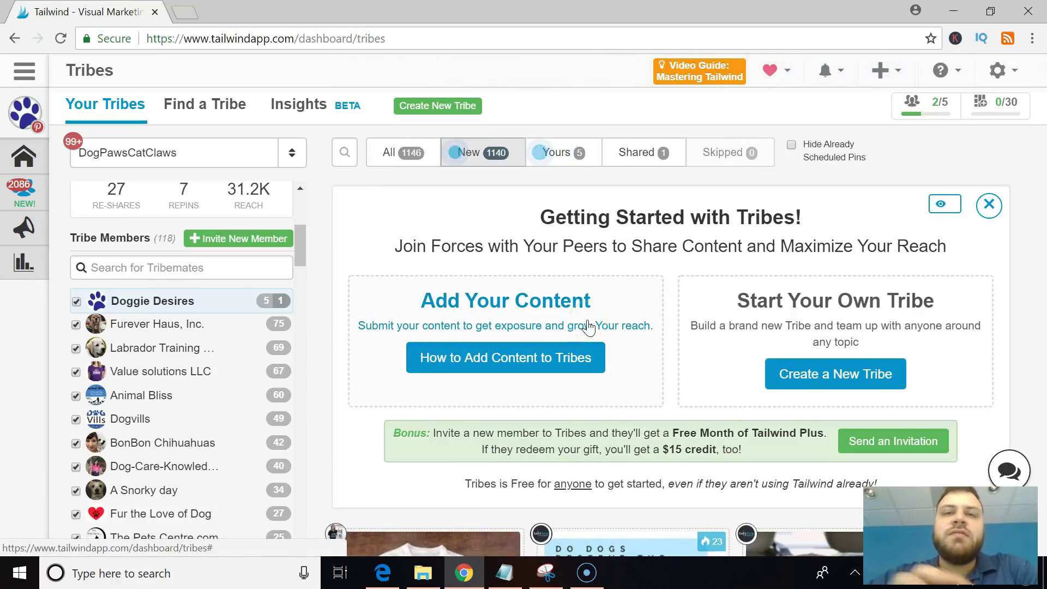
pyautogui.scroll(-5, 587, 326)
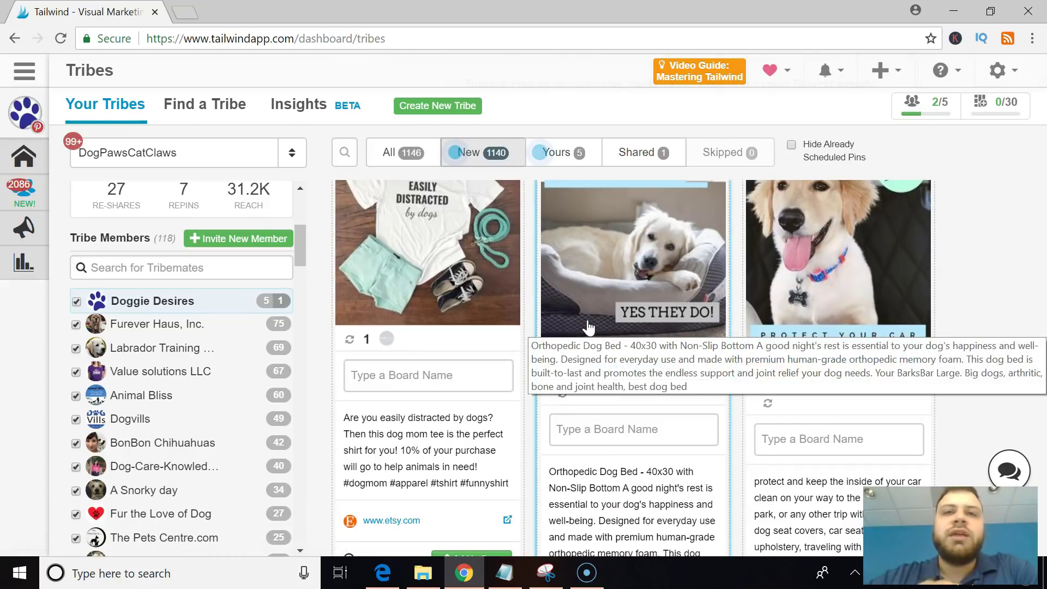
# Compare the tribe's Yours, New and Shared content lists, ending on the New list
pyautogui.click(564, 154)
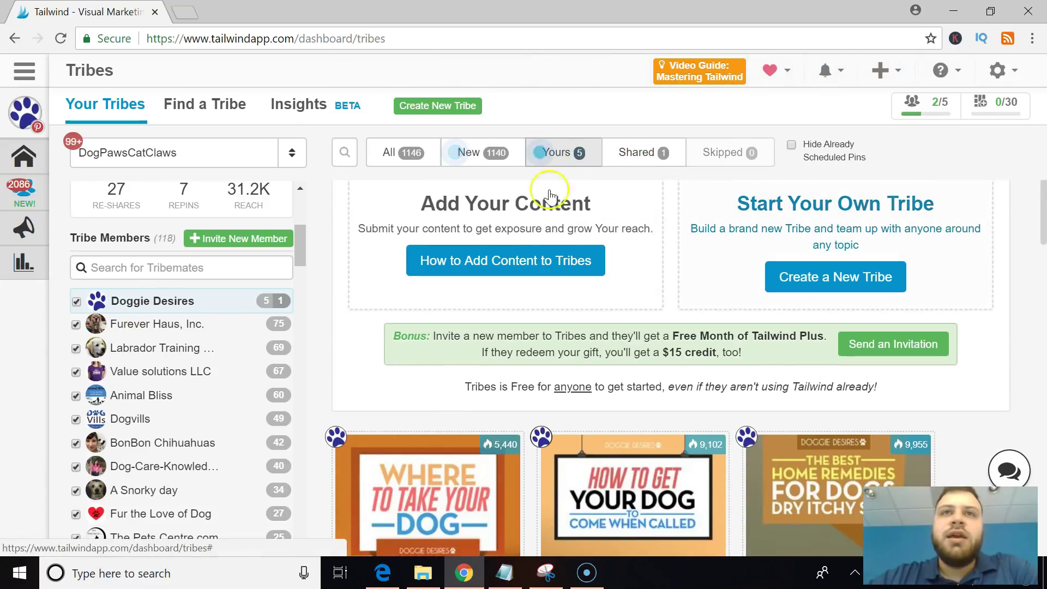
pyautogui.click(487, 153)
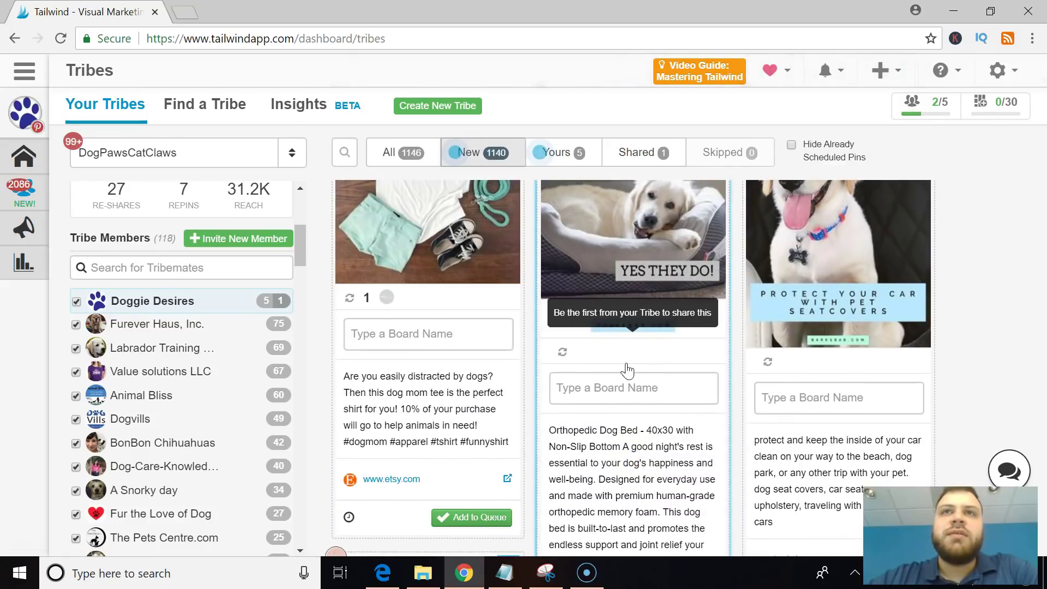
pyautogui.click(643, 146)
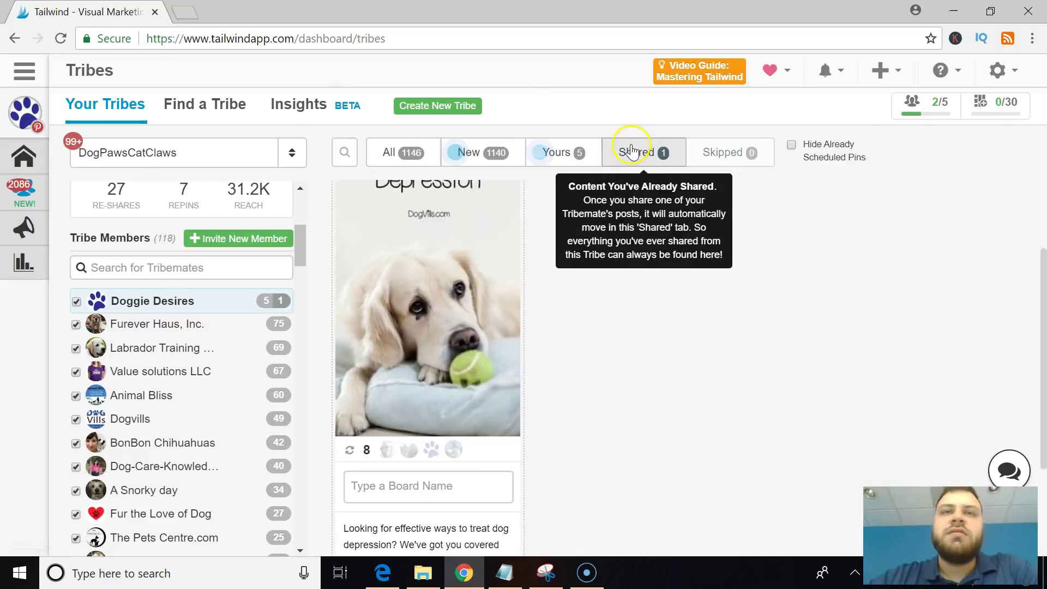
pyautogui.click(484, 152)
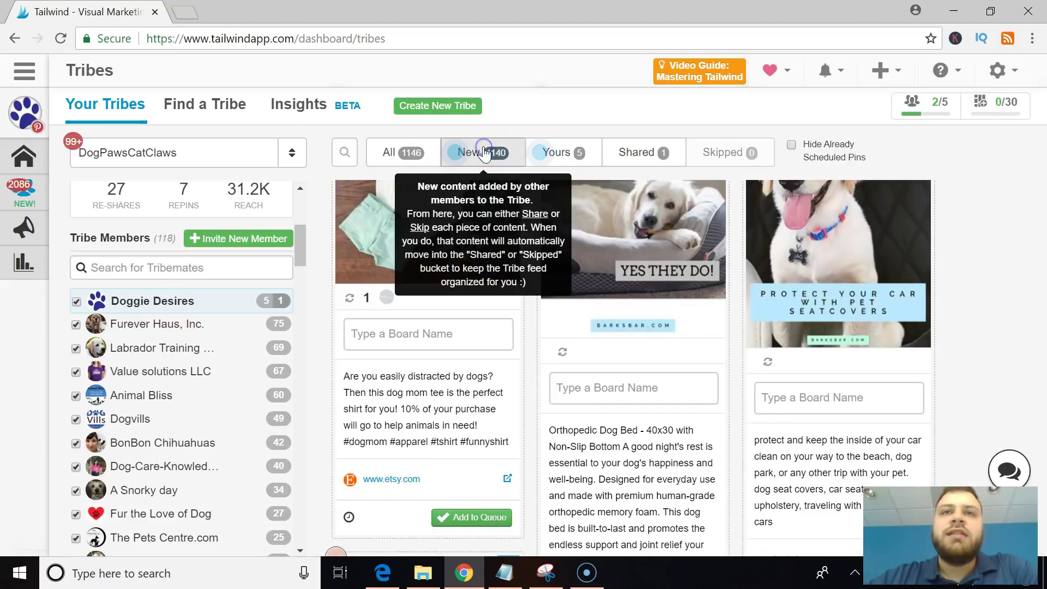
pyautogui.click(568, 154)
pyautogui.click(475, 154)
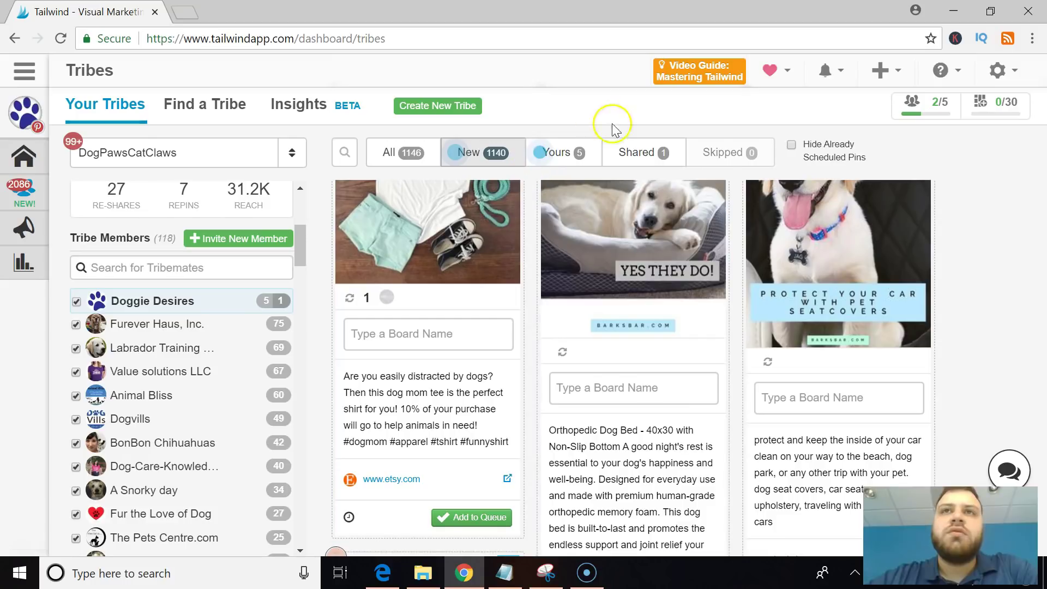
# Review the DogPawsCatClaws tribe's Yours list and Shared list, then return to the tribe's overview and rules
pyautogui.click(584, 156)
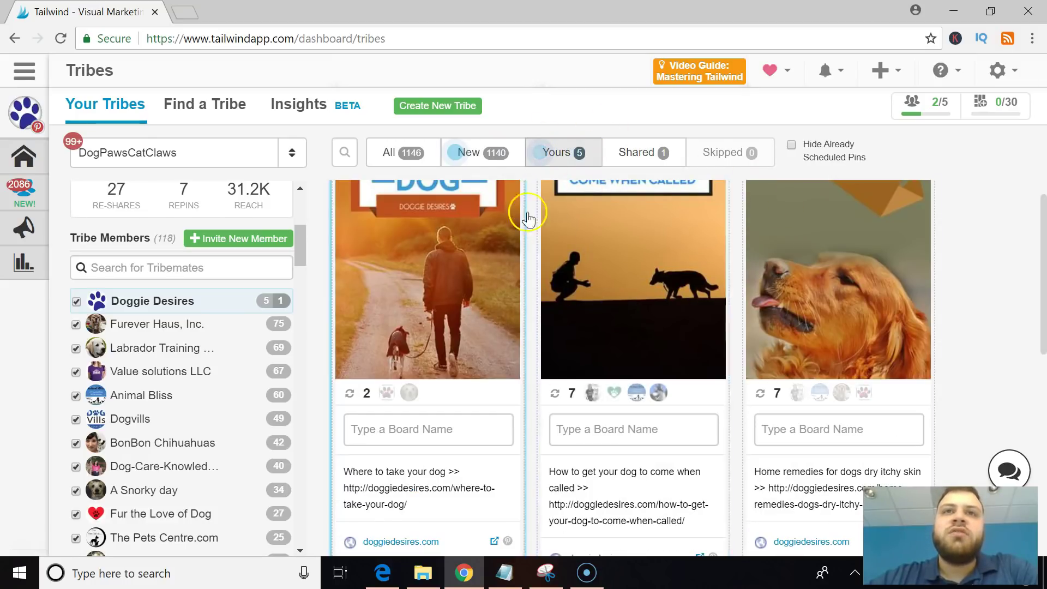
pyautogui.click(639, 155)
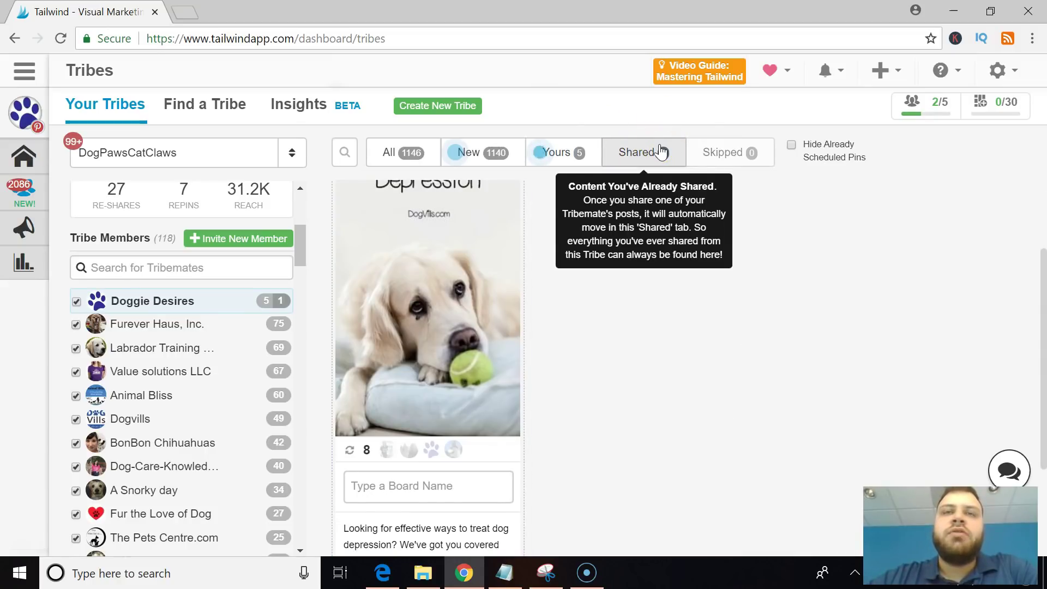
pyautogui.click(568, 148)
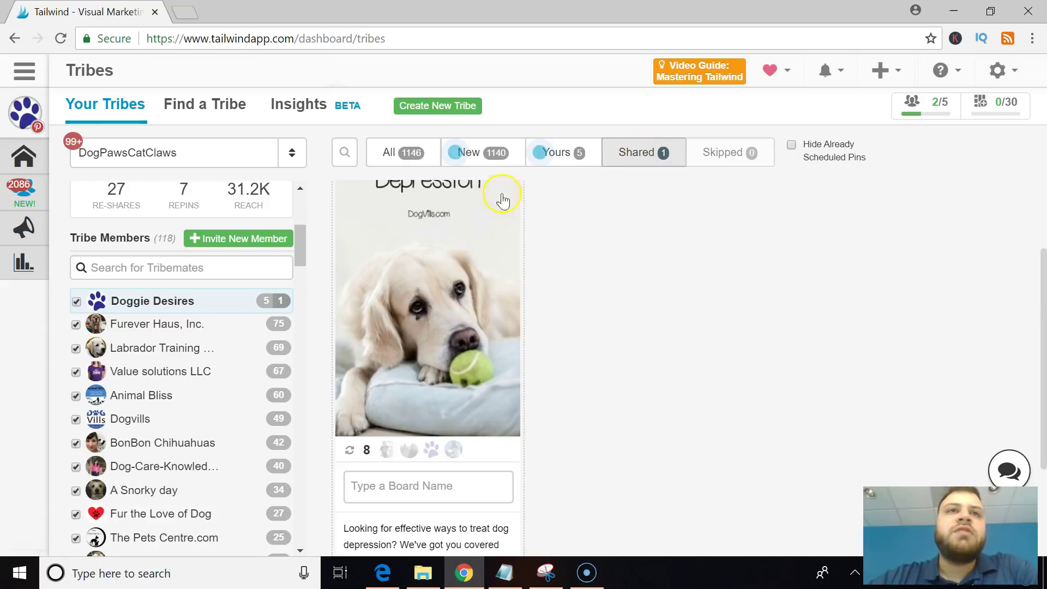
pyautogui.scroll(5, 185, 248)
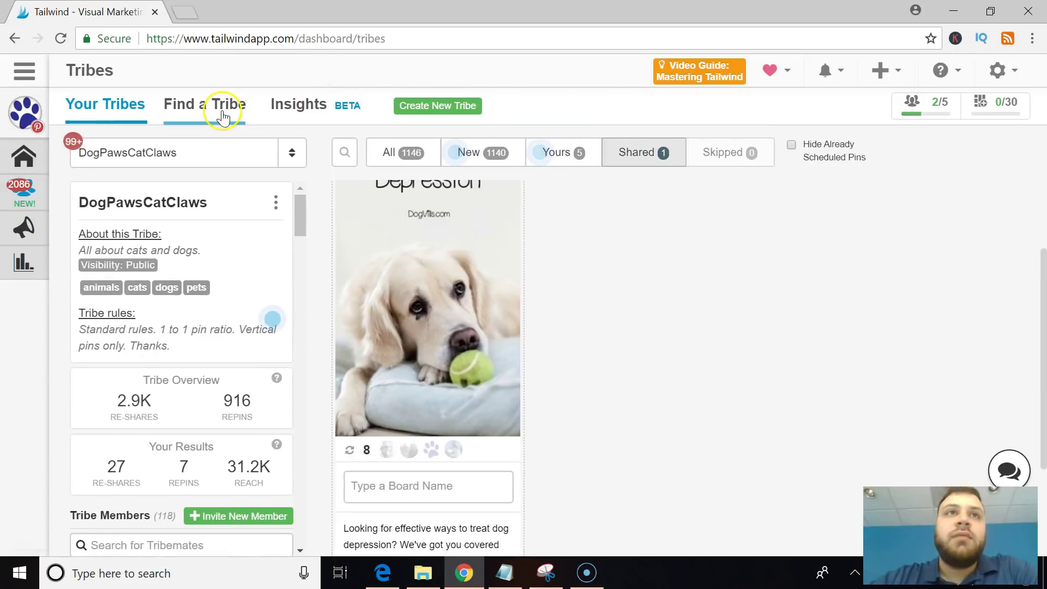
# Open the Find a Tribe page and look through the popular tribe categories and topics
pyautogui.click(222, 115)
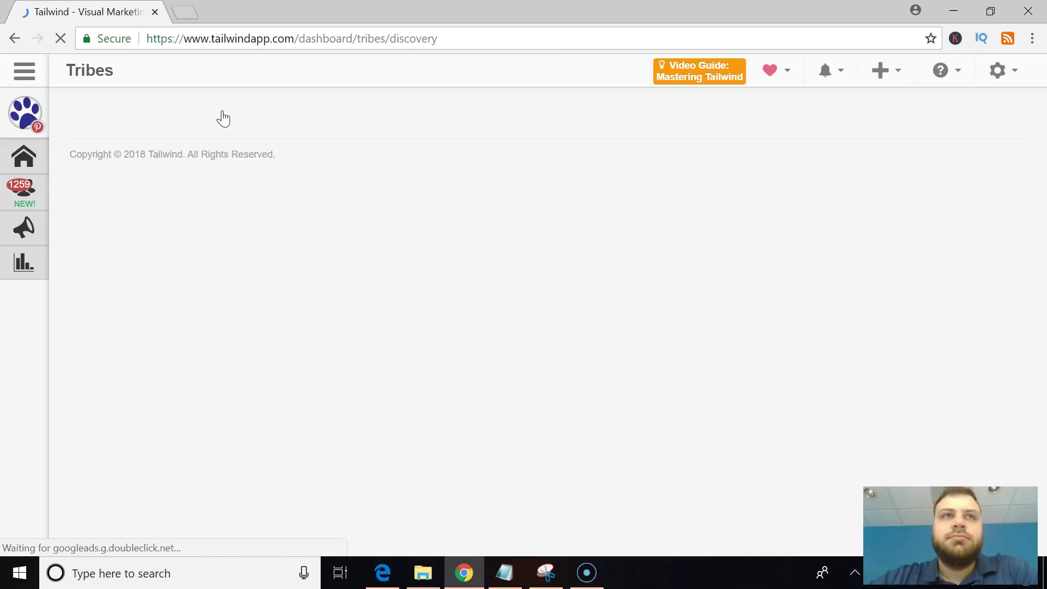
pyautogui.scroll(-5, 570, 289)
pyautogui.scroll(5, 572, 297)
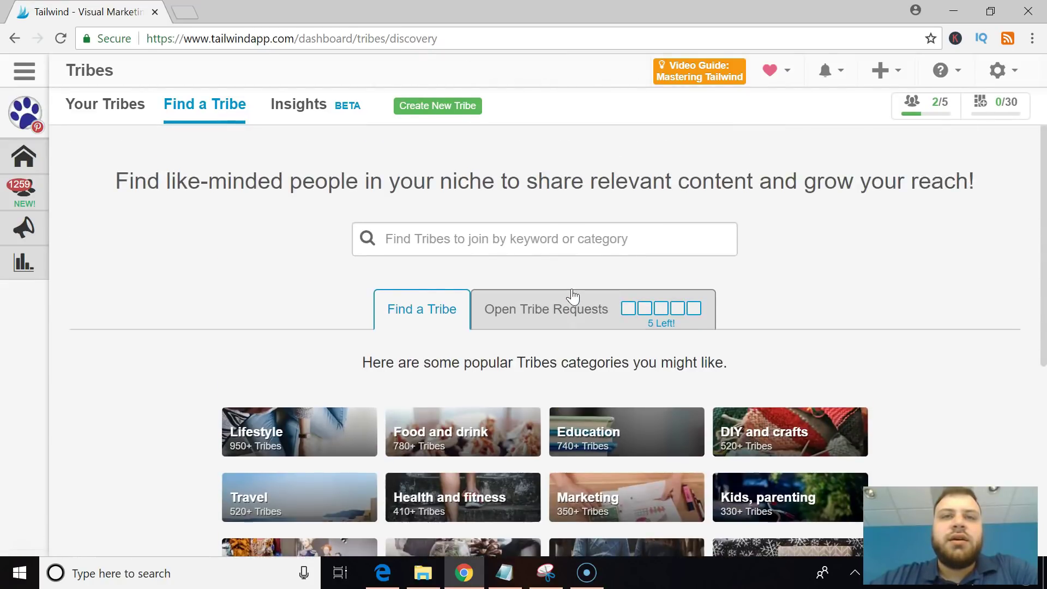
pyautogui.scroll(-5, 573, 297)
pyautogui.scroll(5, 572, 297)
pyautogui.scroll(-5, 572, 298)
pyautogui.scroll(3, 573, 297)
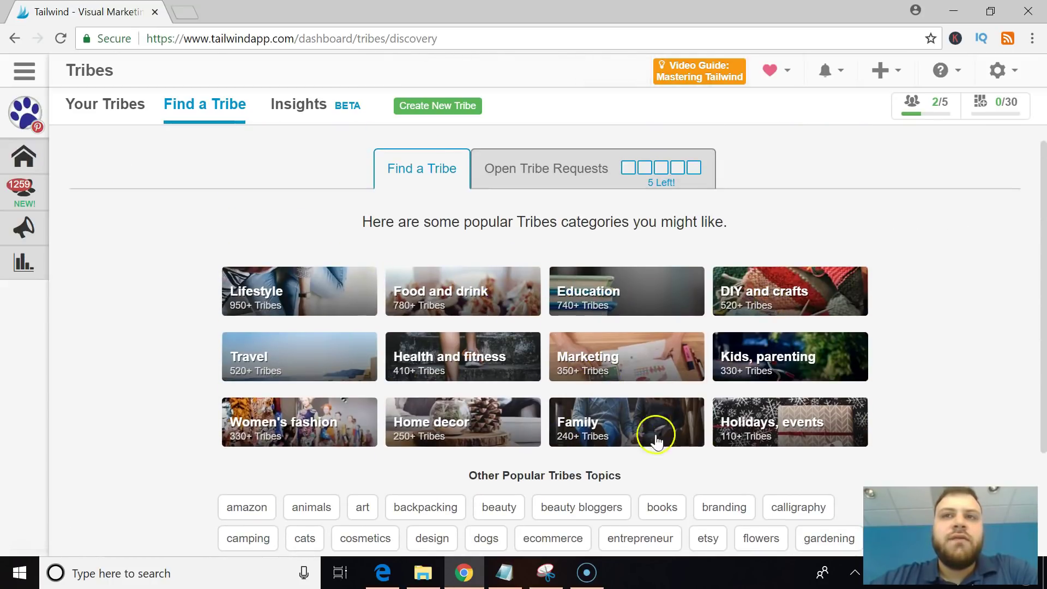
# Look up tribes under the ecommerce topic and browse their member counts, activity levels and joining options
pyautogui.scroll(-3, 433, 415)
pyautogui.click(540, 388)
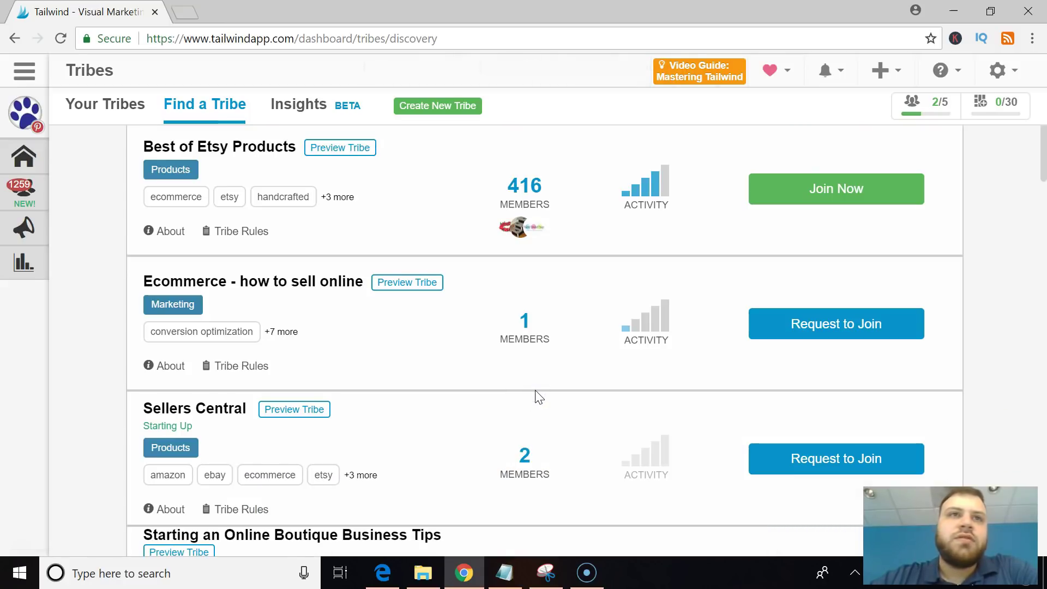
pyautogui.scroll(-7, 472, 360)
pyautogui.scroll(-6, 472, 359)
pyautogui.scroll(17, 472, 360)
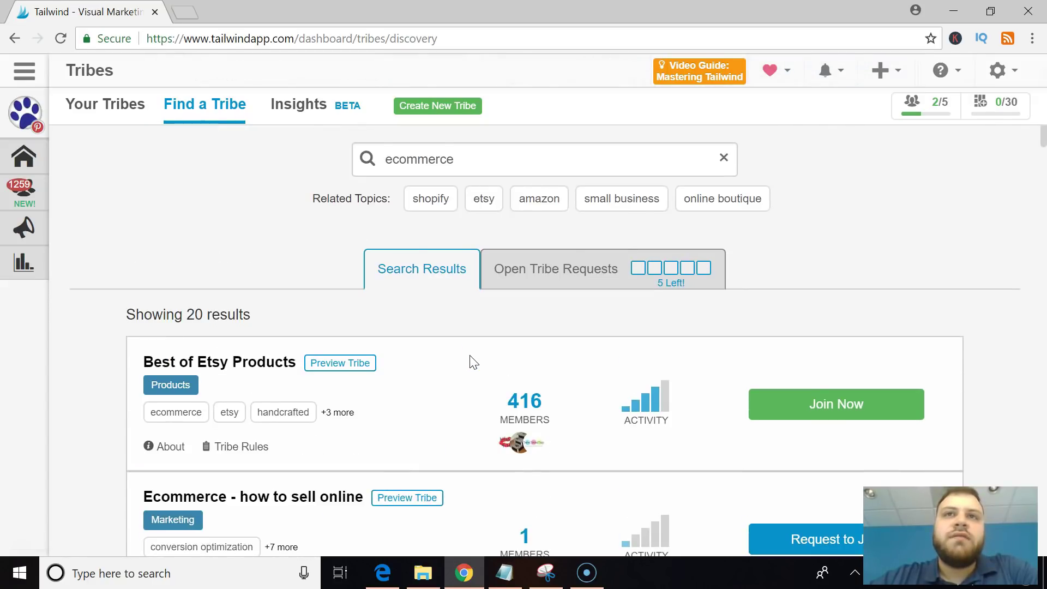
pyautogui.scroll(-20, 474, 363)
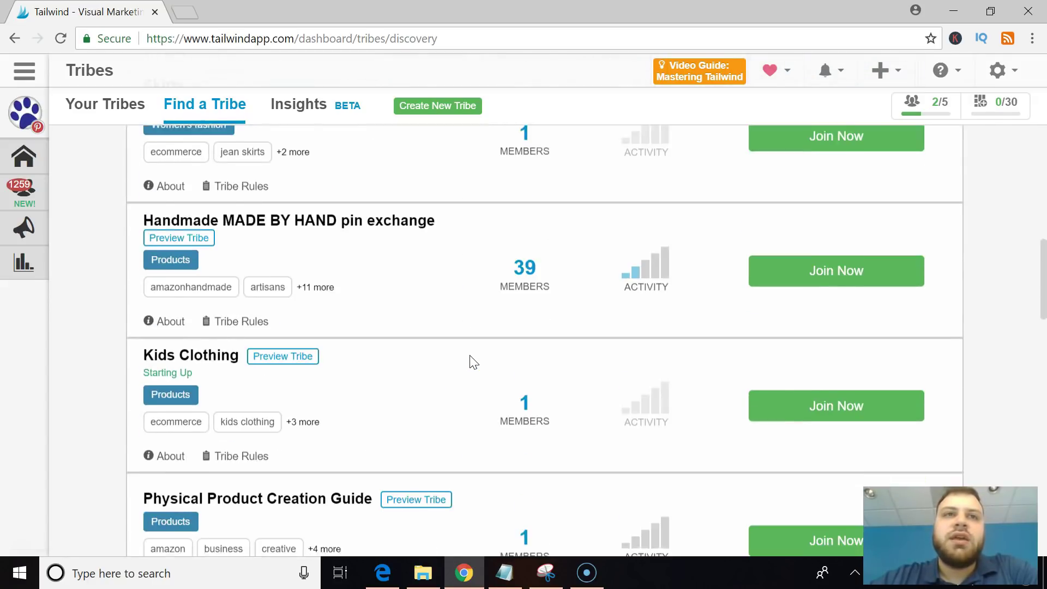
pyautogui.scroll(10, 473, 362)
pyautogui.scroll(10, 472, 361)
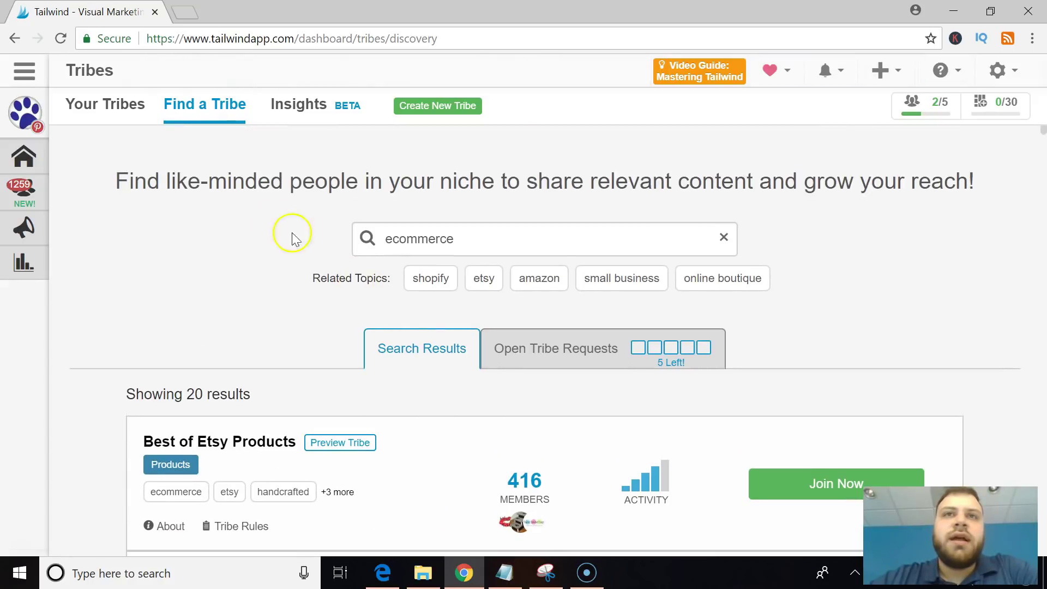
pyautogui.scroll(-5, 530, 399)
pyautogui.scroll(3, 530, 392)
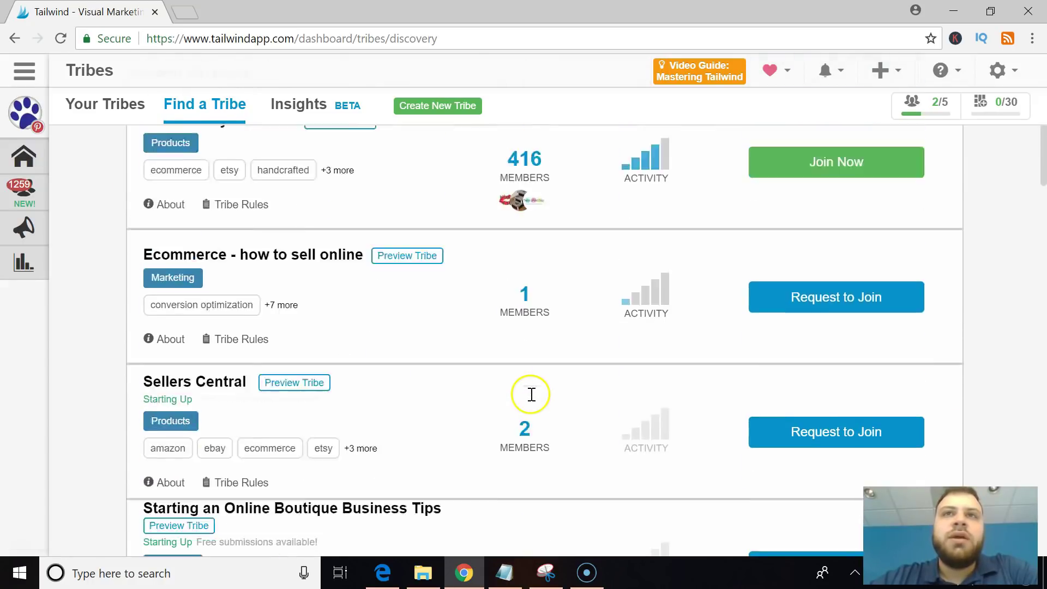
pyautogui.moveTo(652, 294)
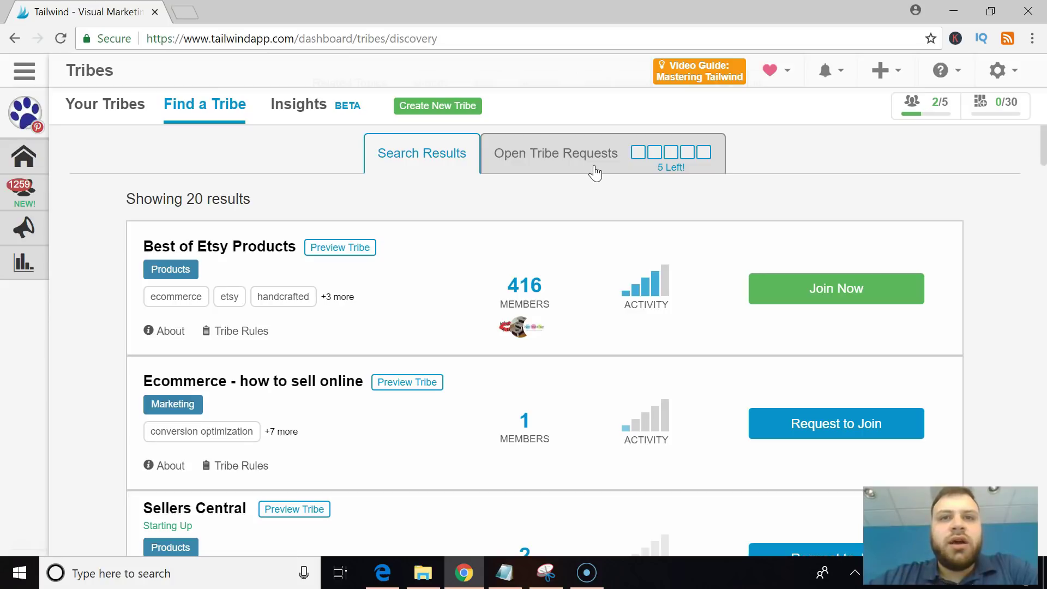
# Switch to the Notepad note and highlight the whole text, then the word "schedule", then the board virality point
pyautogui.click(504, 573)
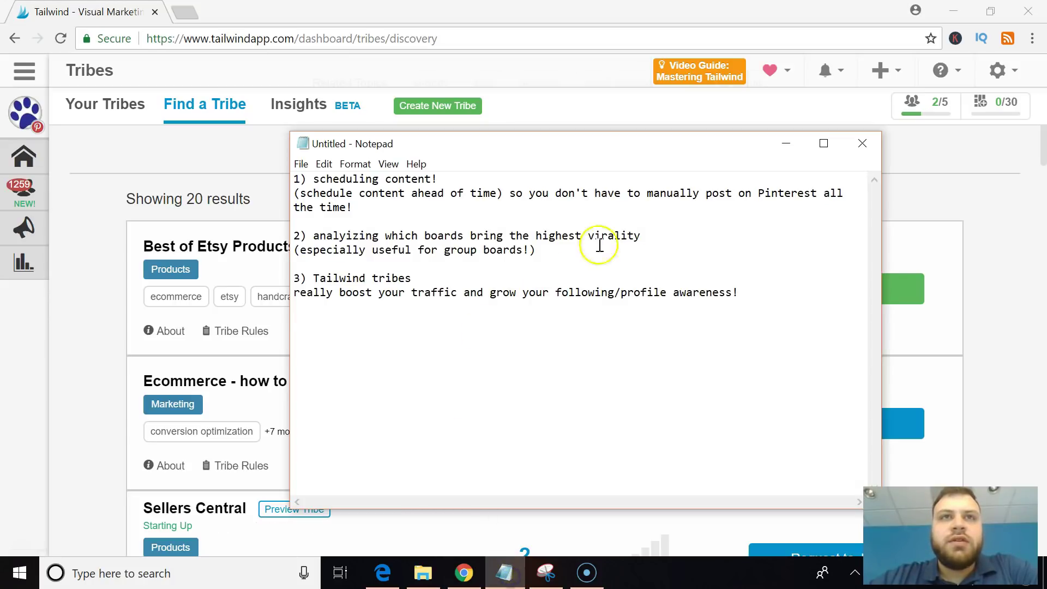
pyautogui.moveTo(790, 311); pyautogui.dragTo(292, 169)
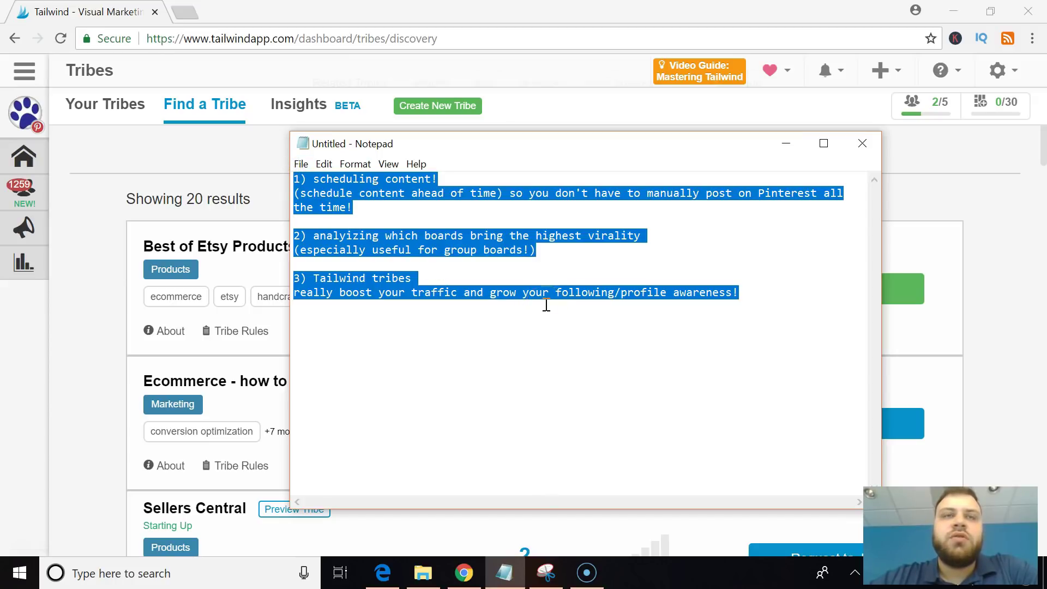
pyautogui.doubleClick(356, 193)
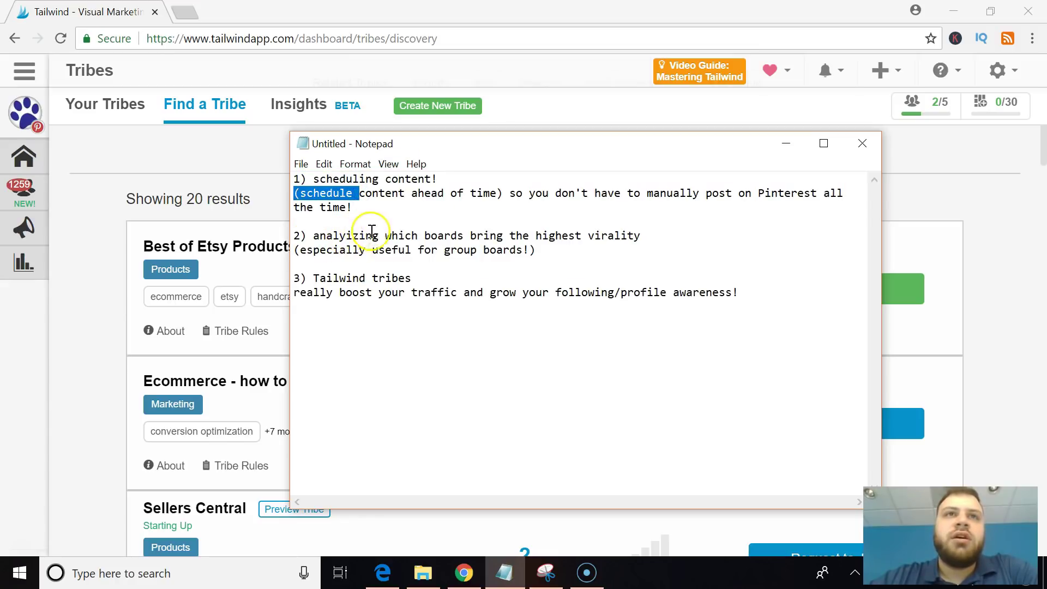
pyautogui.moveTo(553, 253); pyautogui.dragTo(260, 230)
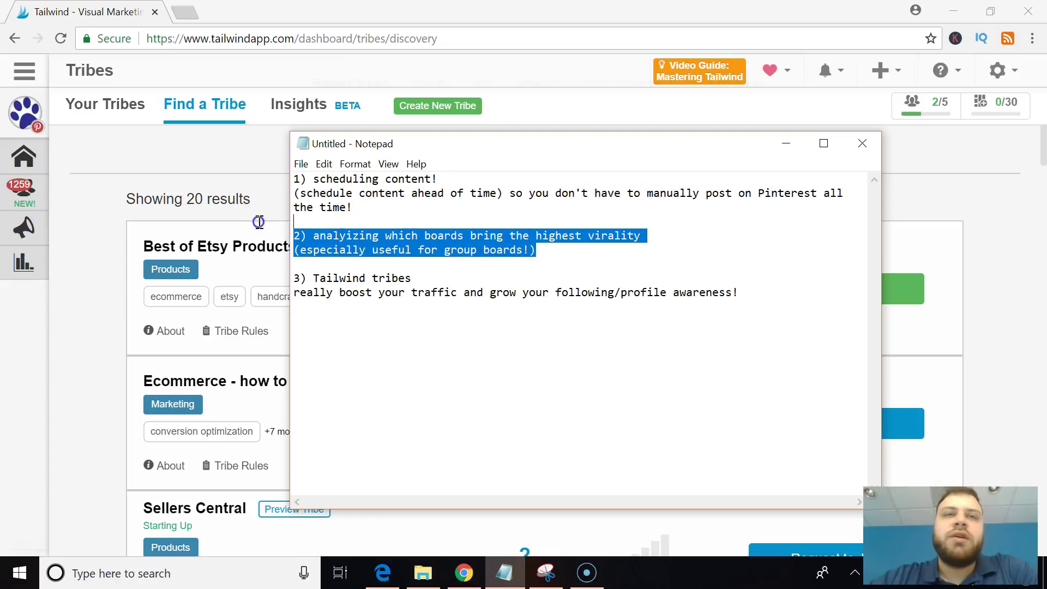